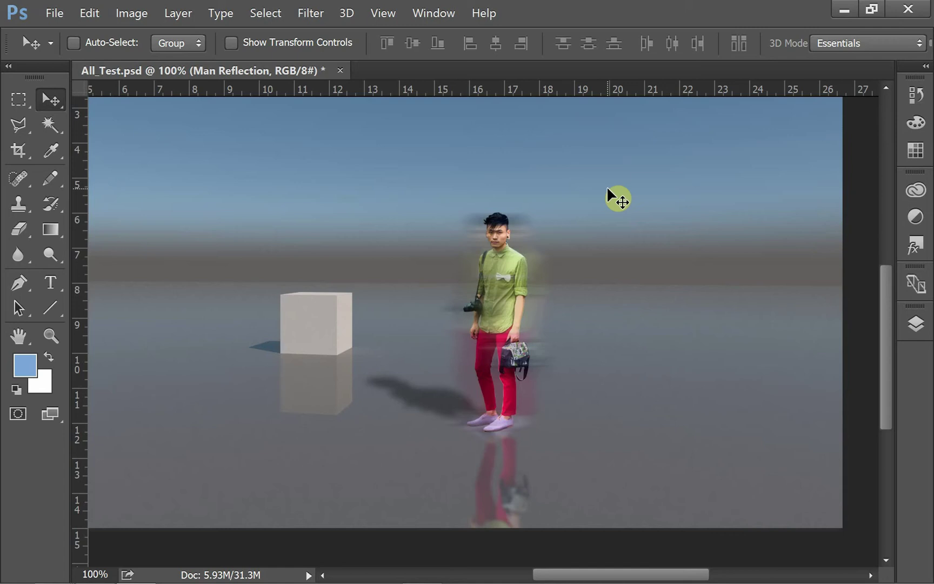
# Switch to the web browser, subscribe to the open YouTube channel and turn on all its notifications
pyautogui.hotkey('alt', 'Tab')
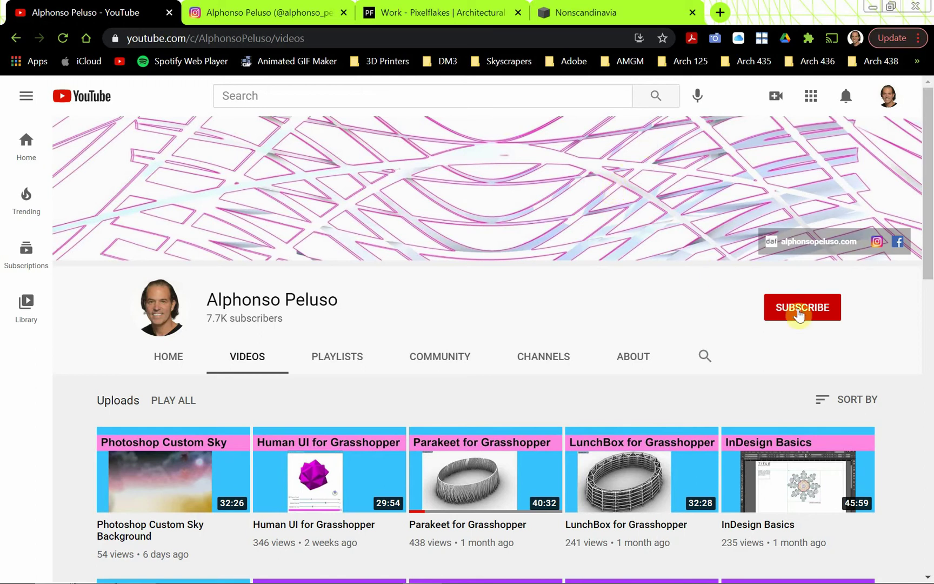
pyautogui.click(799, 312)
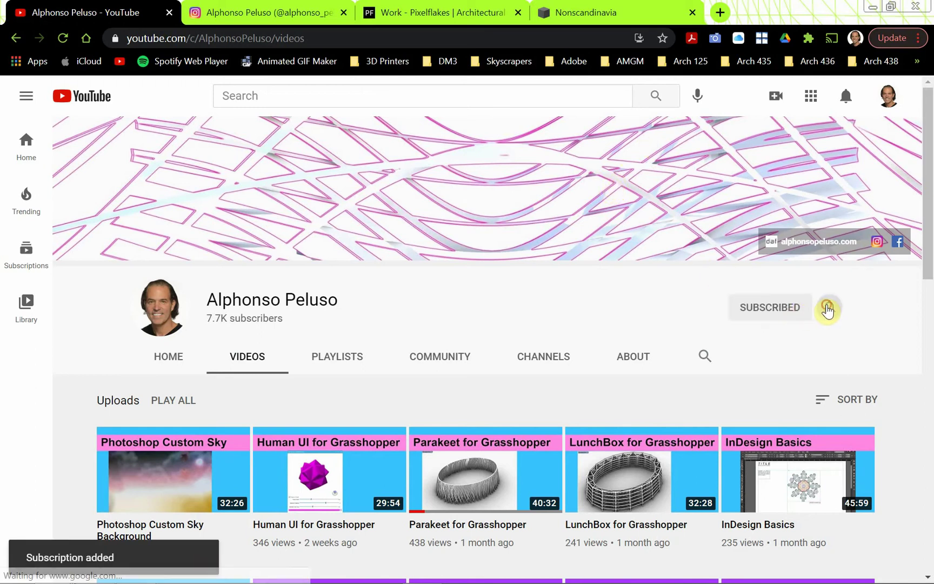
pyautogui.click(828, 310)
pyautogui.click(797, 340)
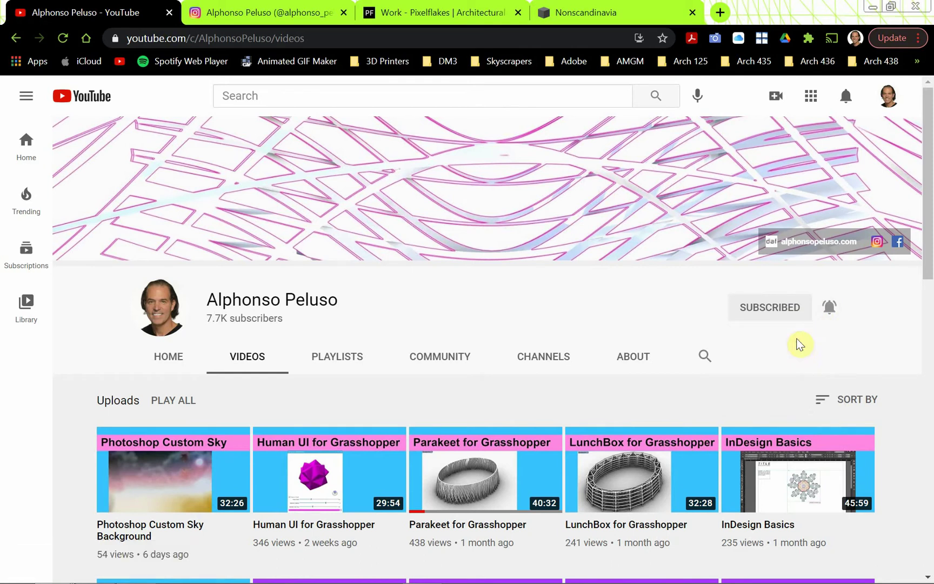
# Browse the channel's uploaded videos
pyautogui.scroll(-5, 505, 365)
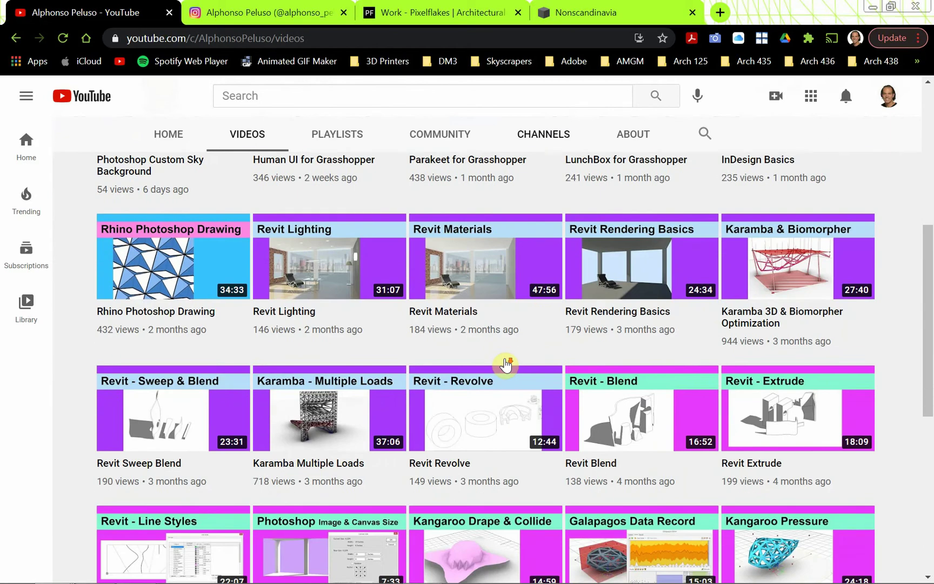
pyautogui.scroll(-7, 505, 365)
pyautogui.scroll(8, 505, 365)
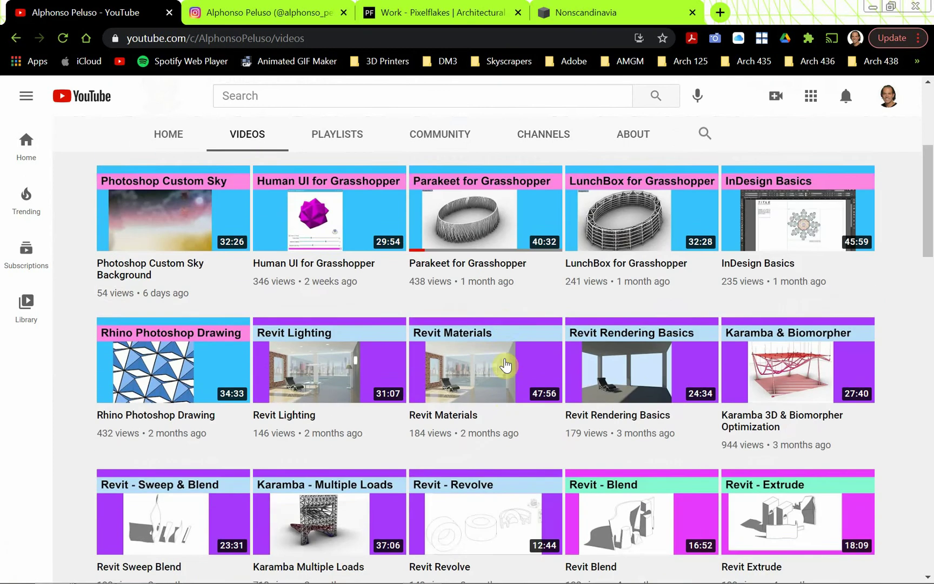
pyautogui.scroll(5, 506, 365)
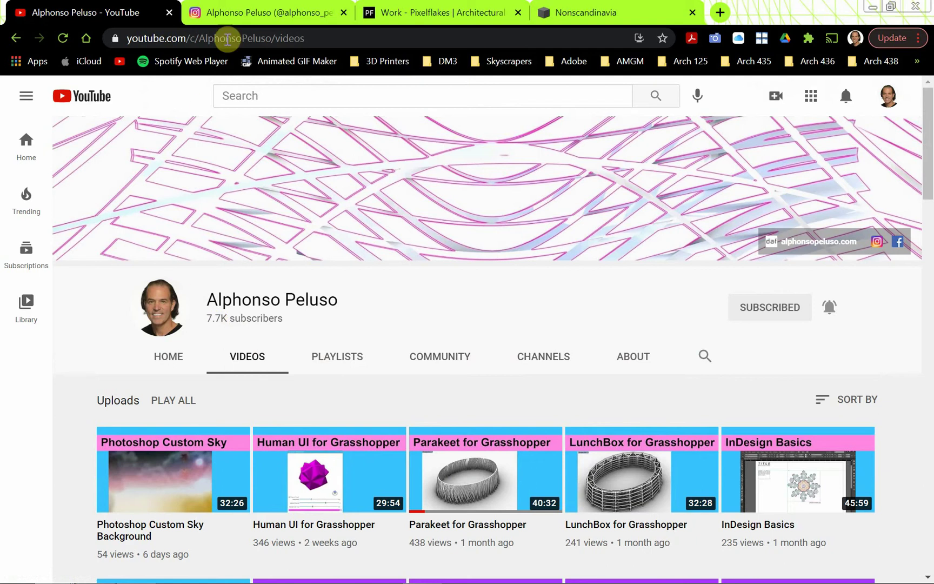
# Look through the posts on the already open Instagram profile
pyautogui.click(240, 12)
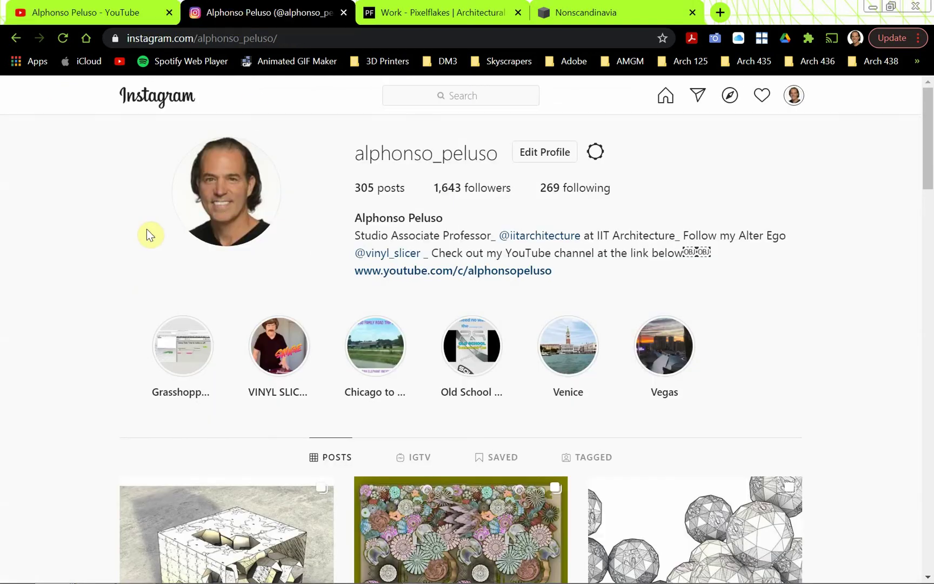
pyautogui.scroll(-5, 153, 265)
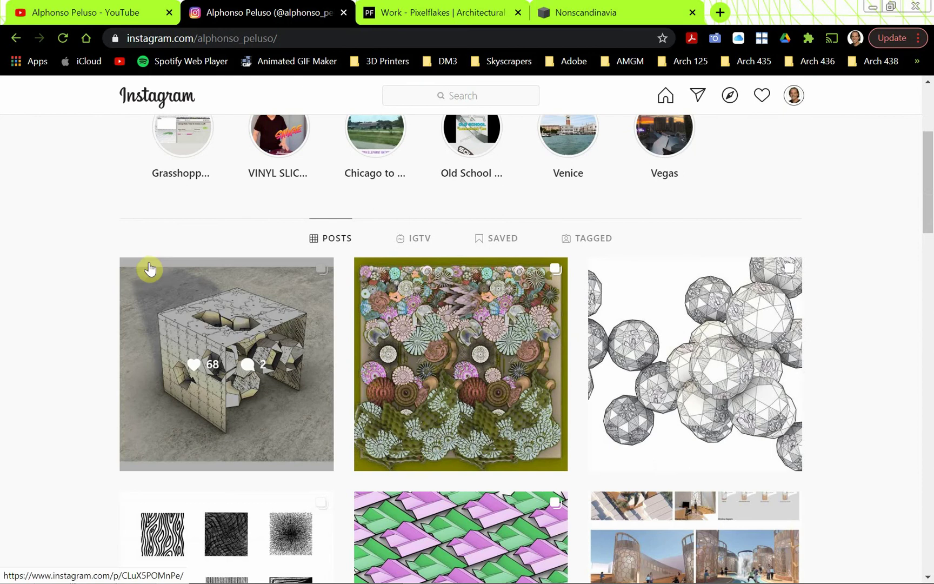
pyautogui.scroll(-5, 97, 301)
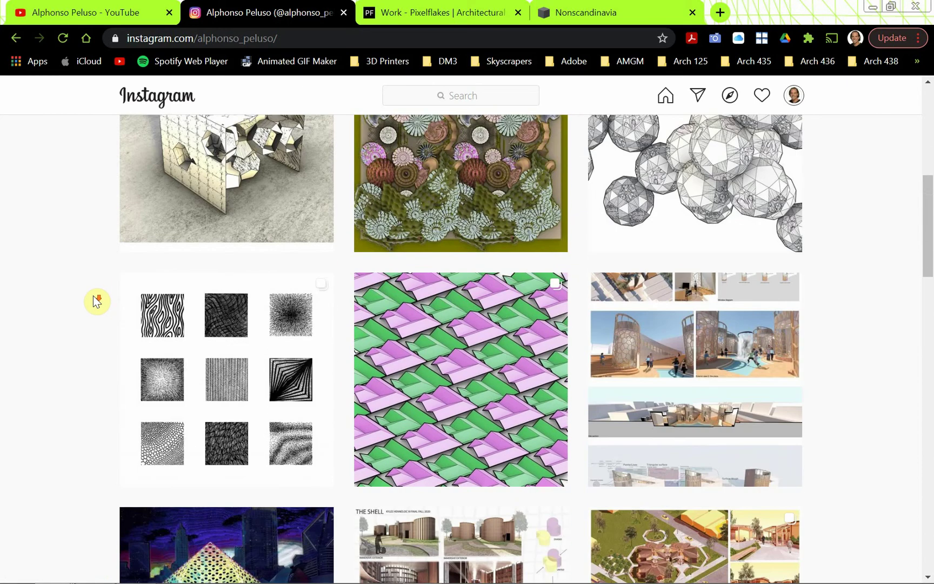
pyautogui.scroll(-5, 97, 301)
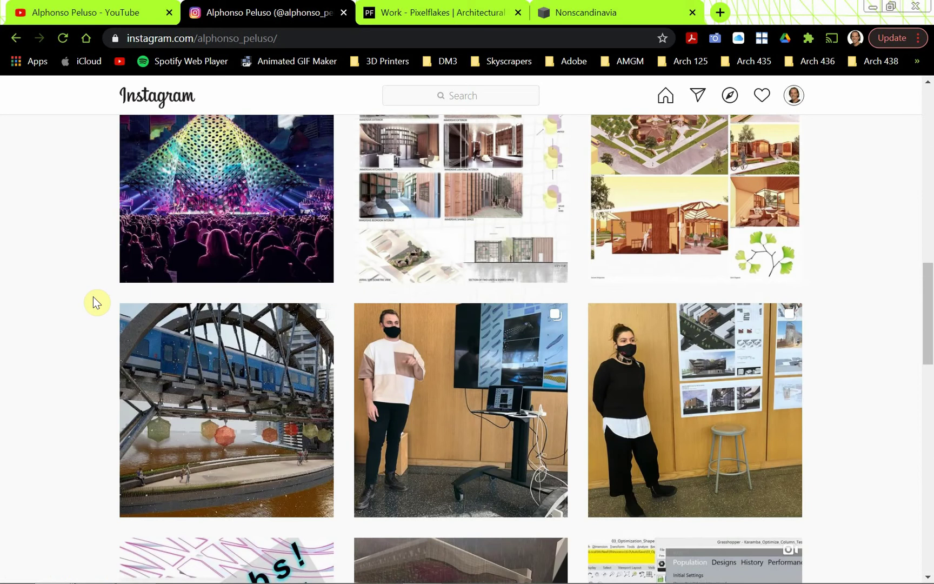
pyautogui.scroll(-4, 97, 301)
pyautogui.scroll(14, 97, 302)
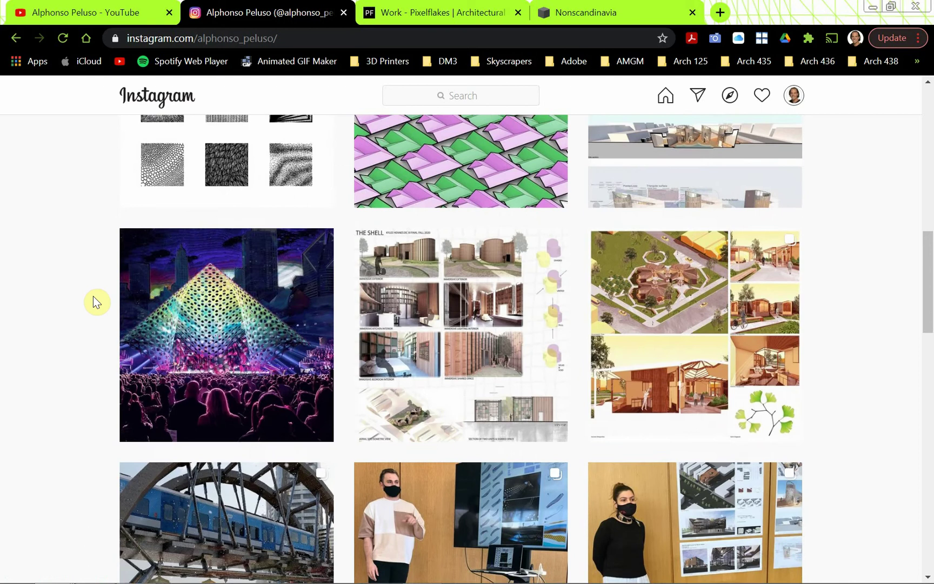
pyautogui.scroll(5, 97, 301)
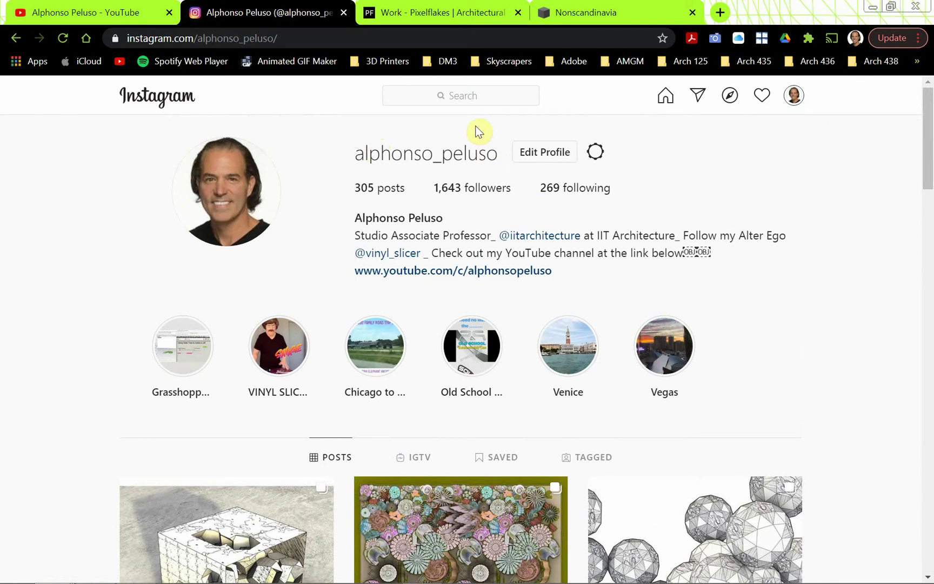
# On the Pixelflakes work page, examine the people in the Hungarian Museum of Transport rendering up close
pyautogui.click(449, 17)
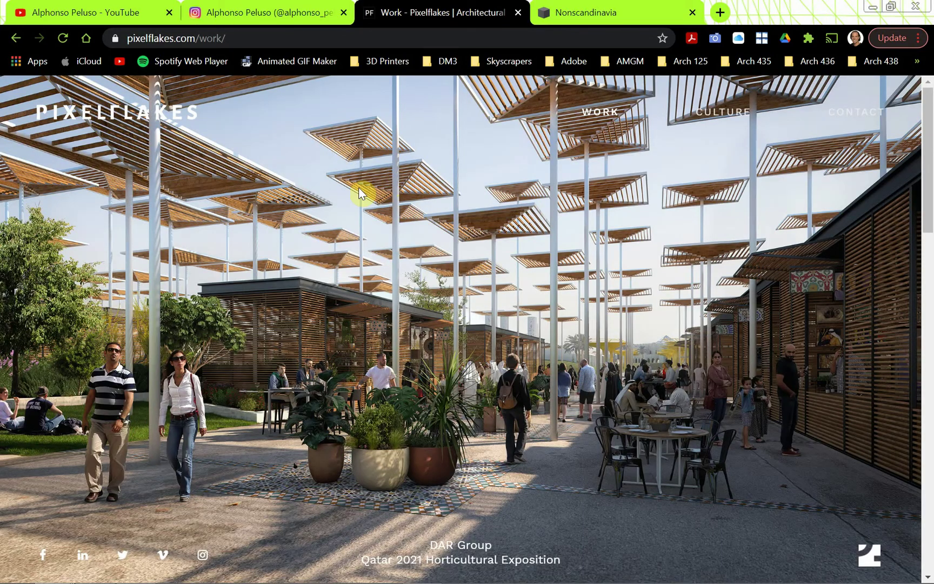
pyautogui.scroll(-4, 359, 187)
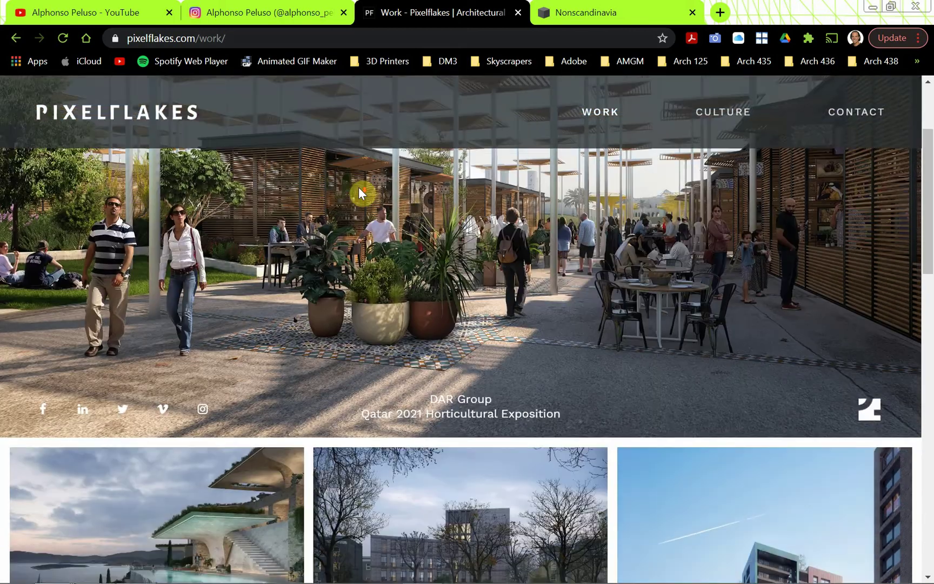
pyautogui.scroll(-12, 358, 187)
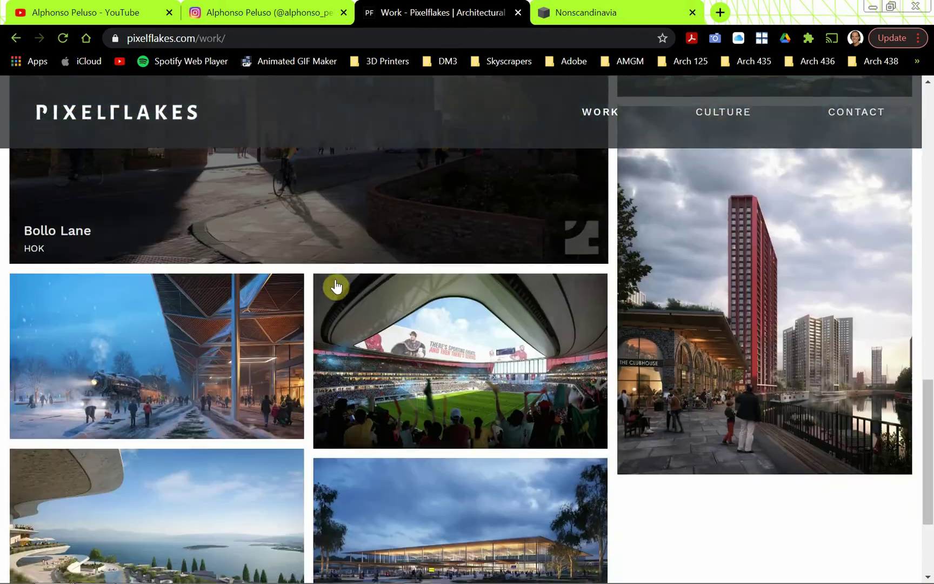
pyautogui.click(167, 348)
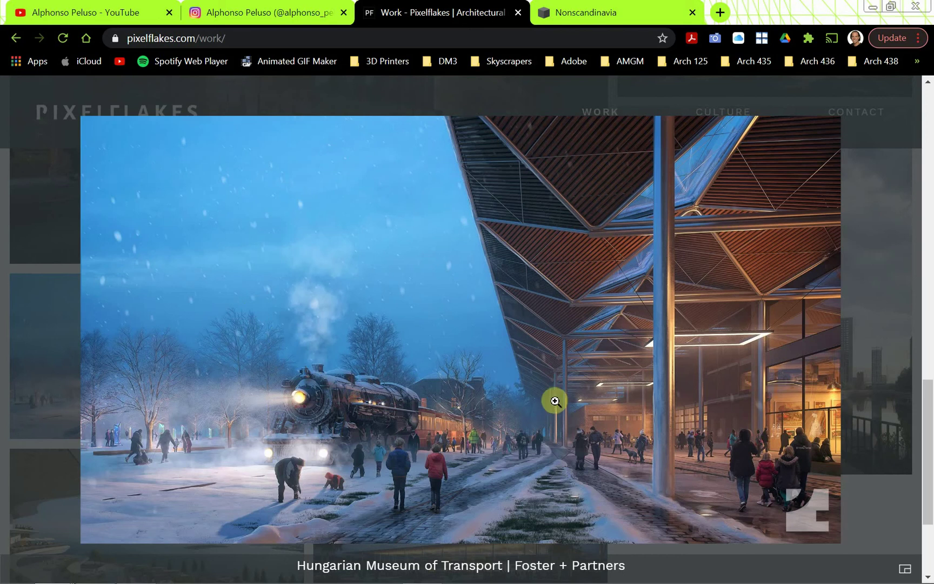
pyautogui.click(540, 410)
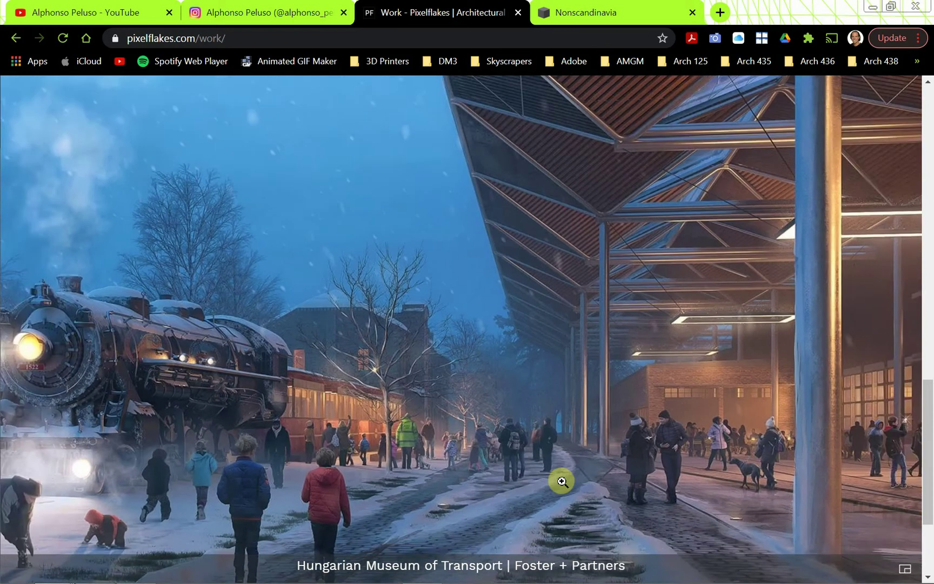
pyautogui.click(560, 480)
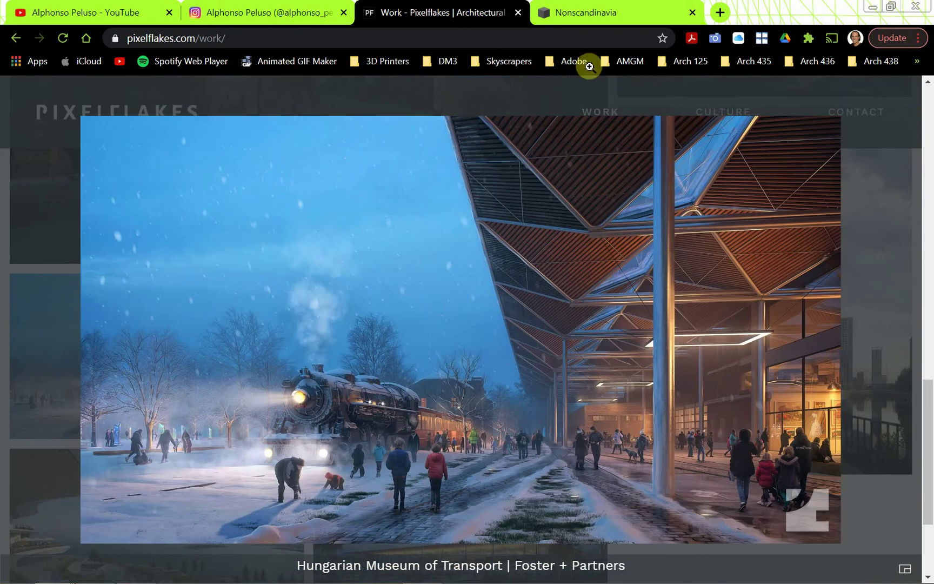
# On the Nonscandinavia site, view the silhouettes gallery, and enter the originals gallery by accepting the educational-use notice
pyautogui.click(591, 19)
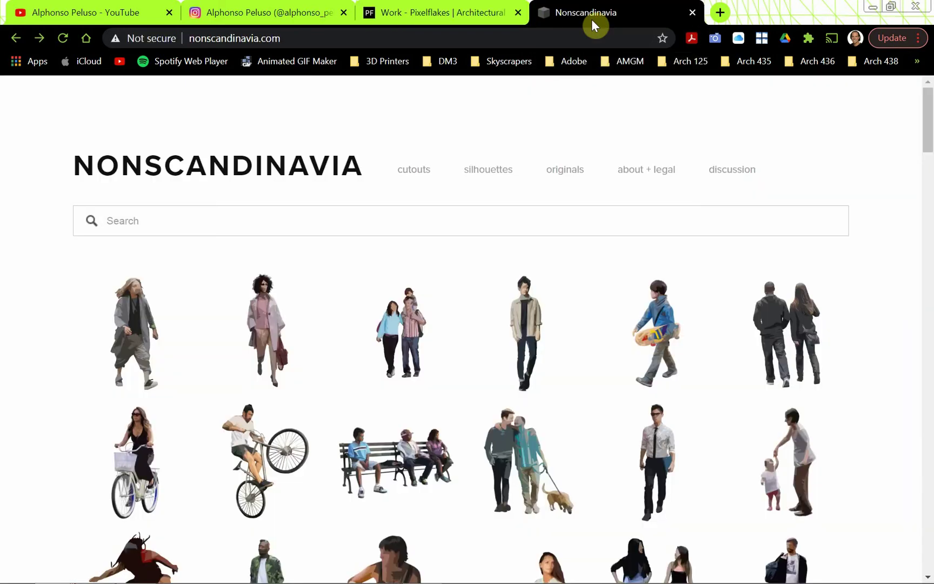
pyautogui.click(319, 170)
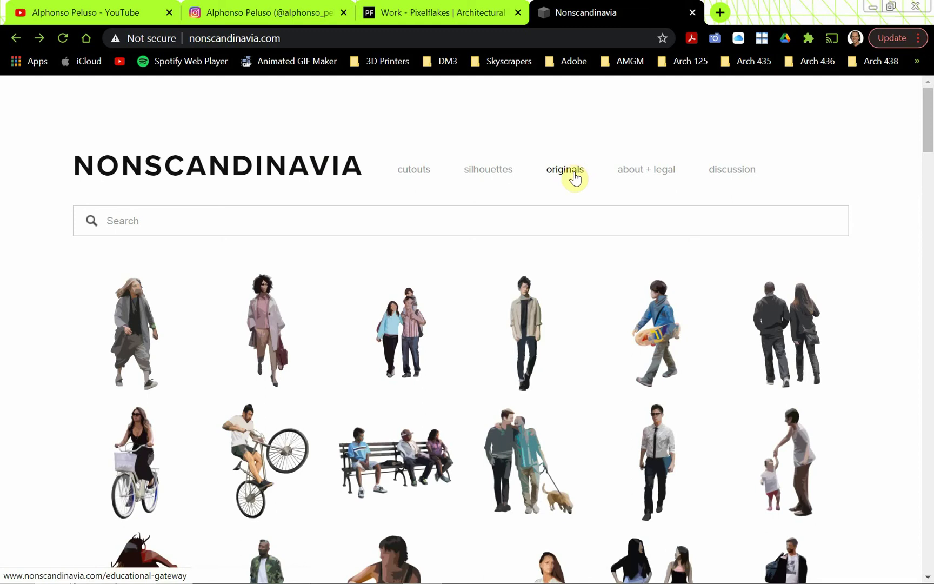
pyautogui.click(472, 173)
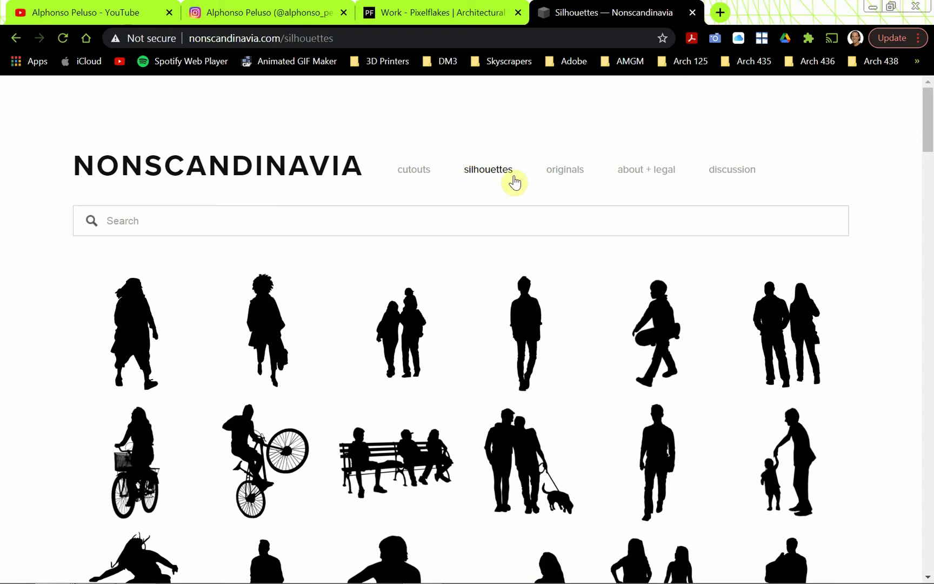
pyautogui.click(565, 172)
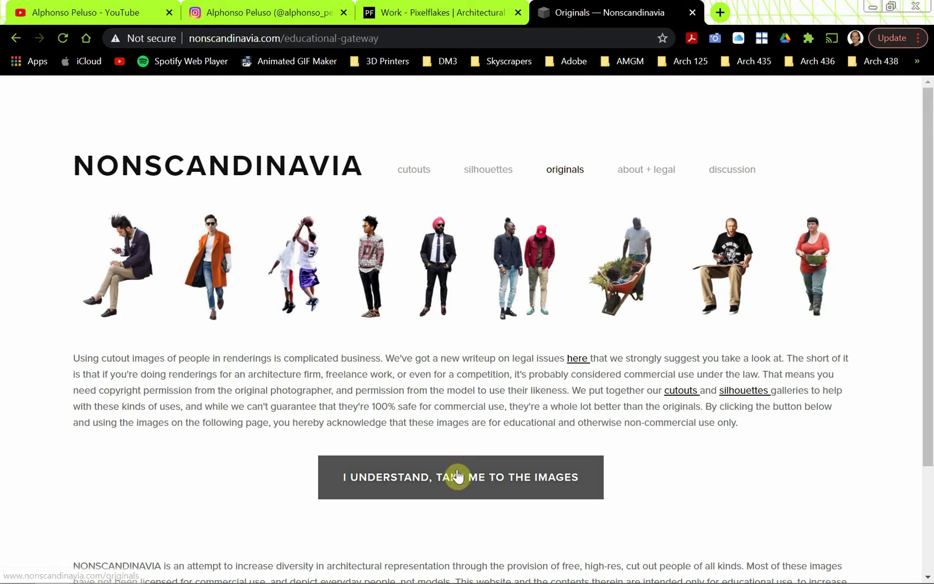
pyautogui.click(454, 496)
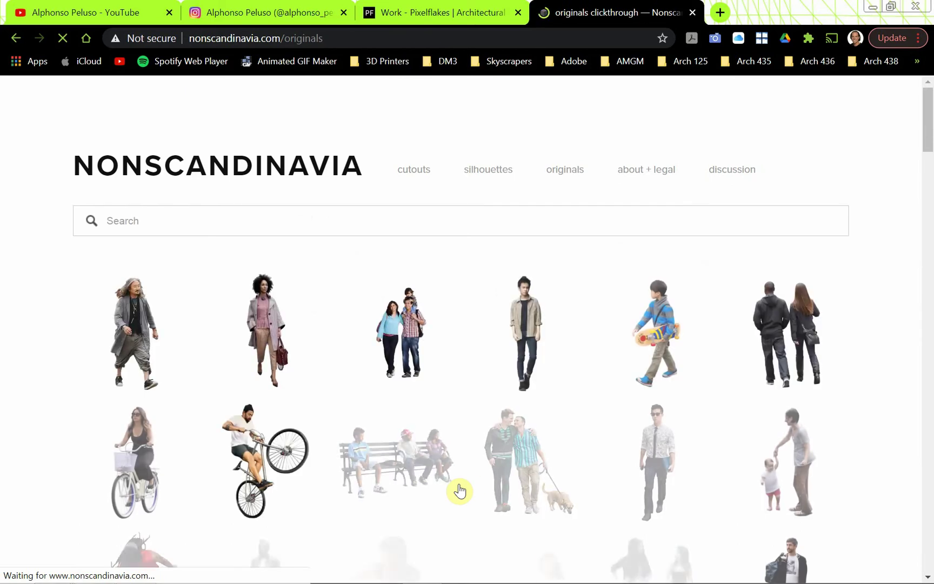
# Find the cutout of the man in a green shirt and red trousers and enlarge it
pyautogui.scroll(-6, 485, 334)
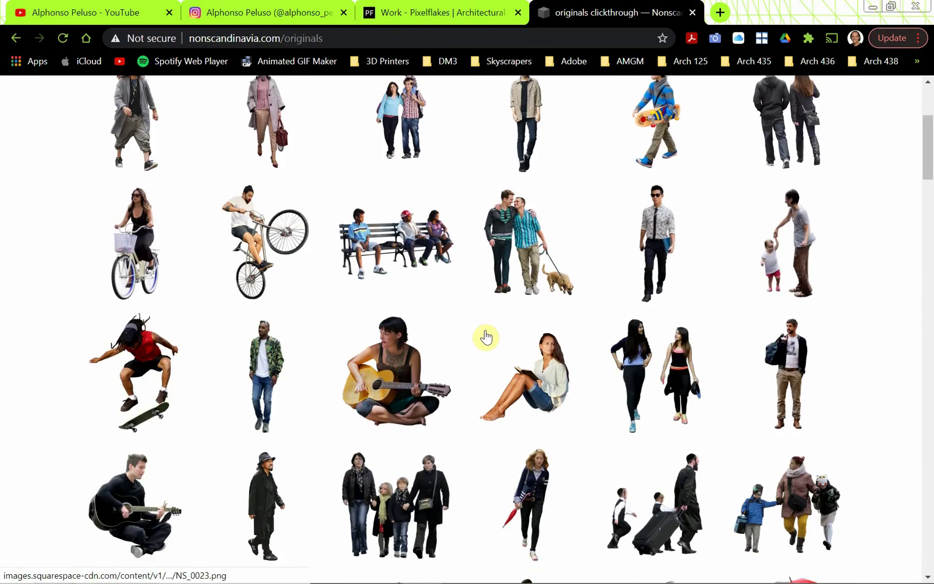
pyautogui.scroll(-3, 486, 335)
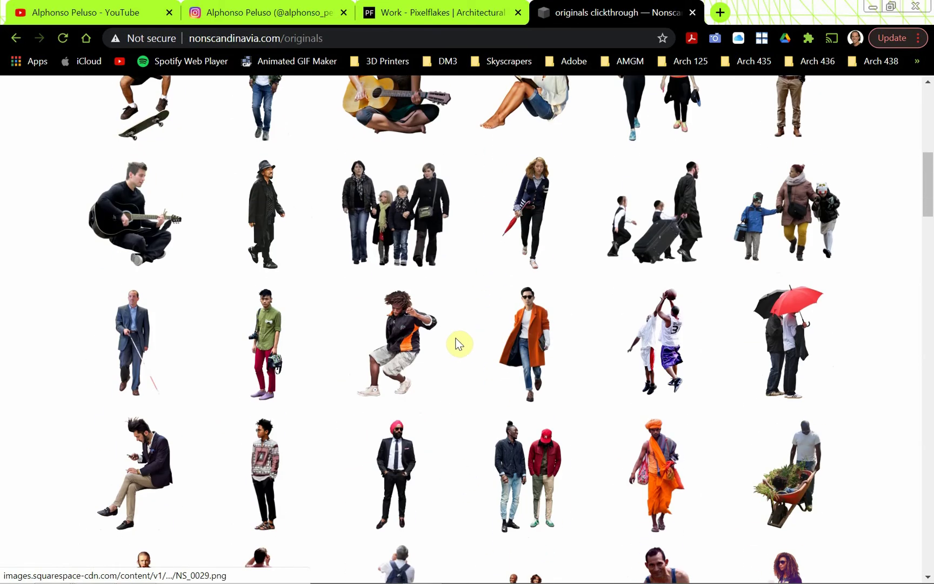
pyautogui.click(280, 344)
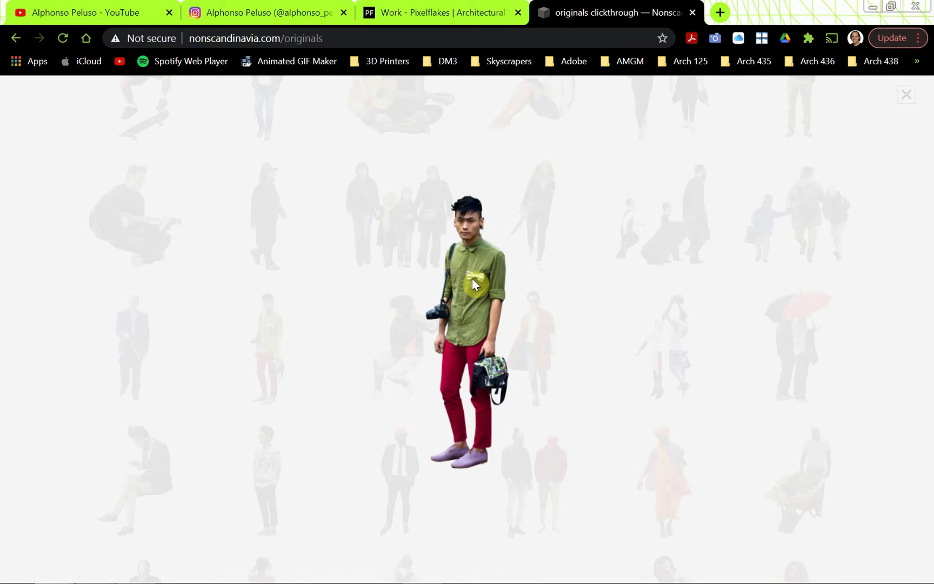
# Save the enlarged cutout as Man.png in the Photoshop People folder under Videos
pyautogui.rightClick(467, 315)
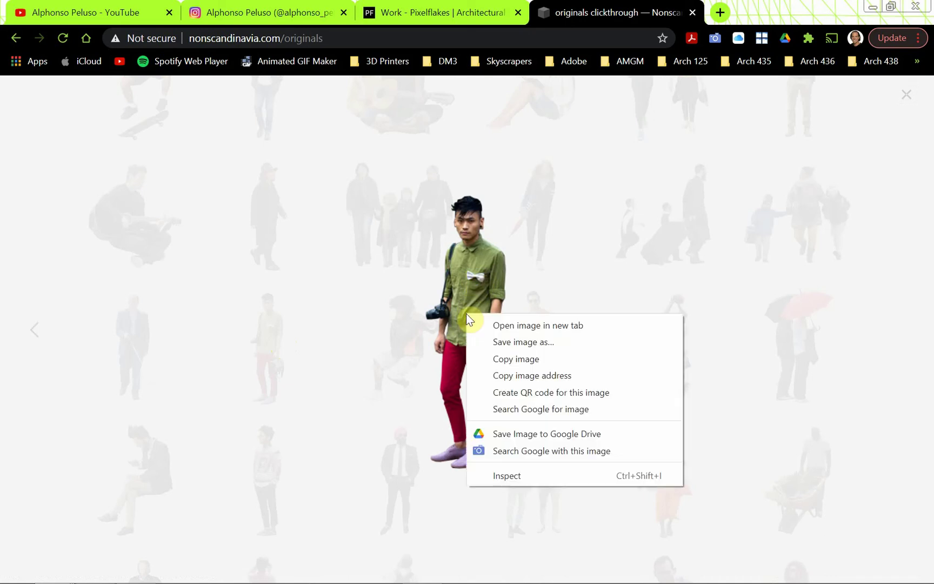
pyautogui.click(495, 342)
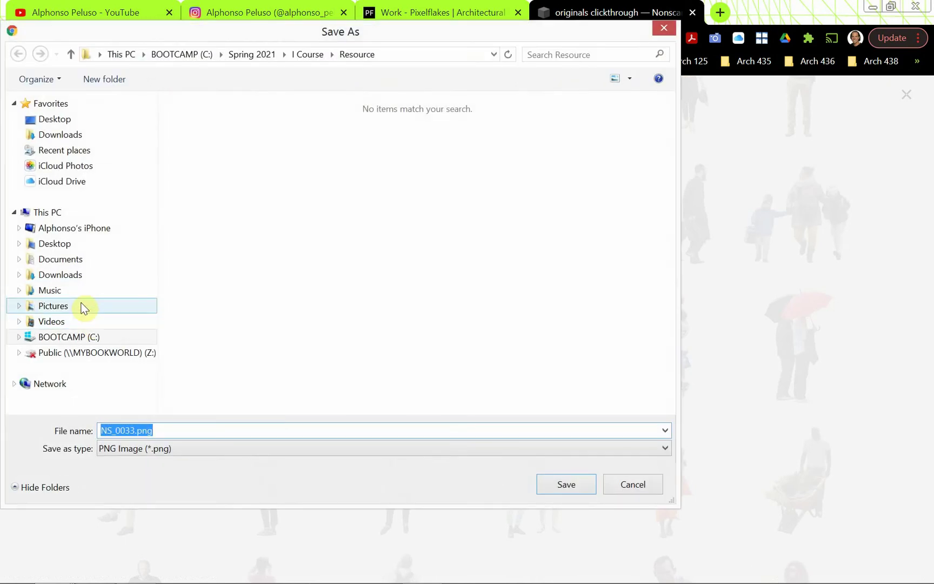
pyautogui.click(79, 320)
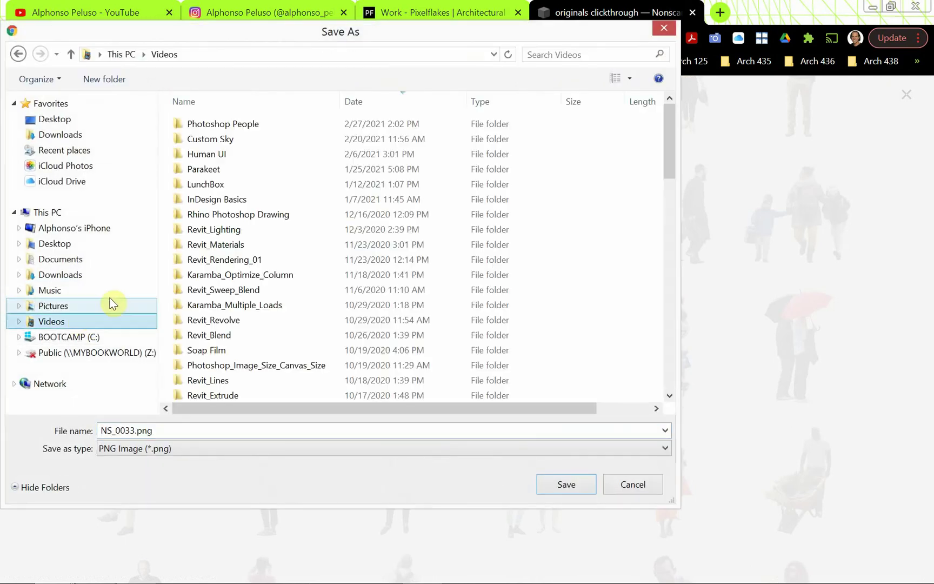
pyautogui.doubleClick(205, 127)
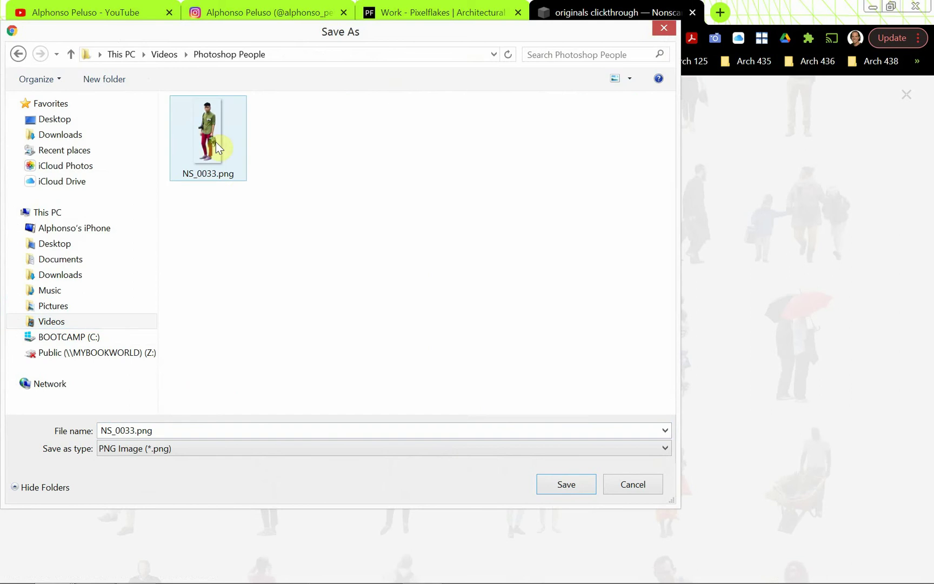
pyautogui.doubleClick(169, 435)
pyautogui.write('Ma')
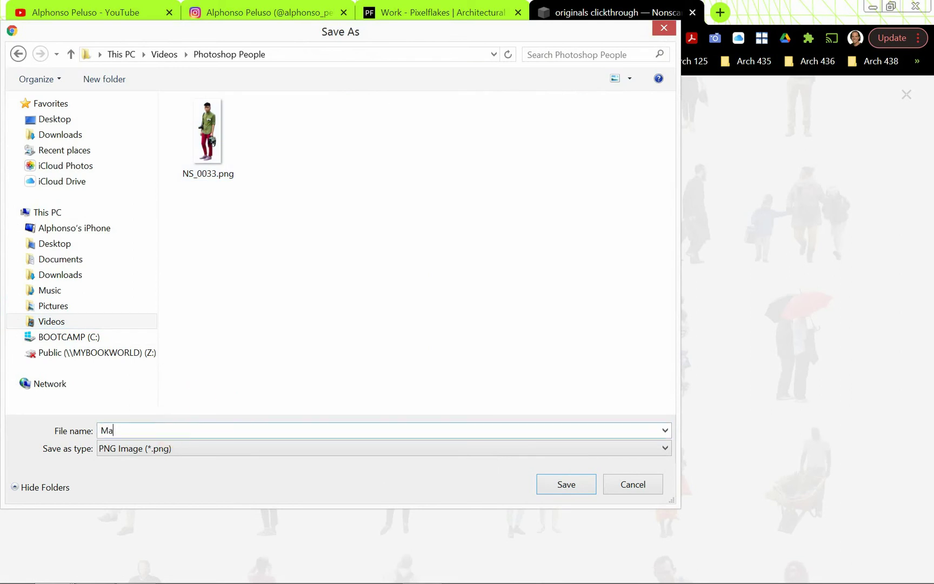
pyautogui.write('nne')
pyautogui.press('BackSpace')
pyautogui.press('BackSpace')
pyautogui.press('BackSpace')
pyautogui.write('n')
pyautogui.click(550, 486)
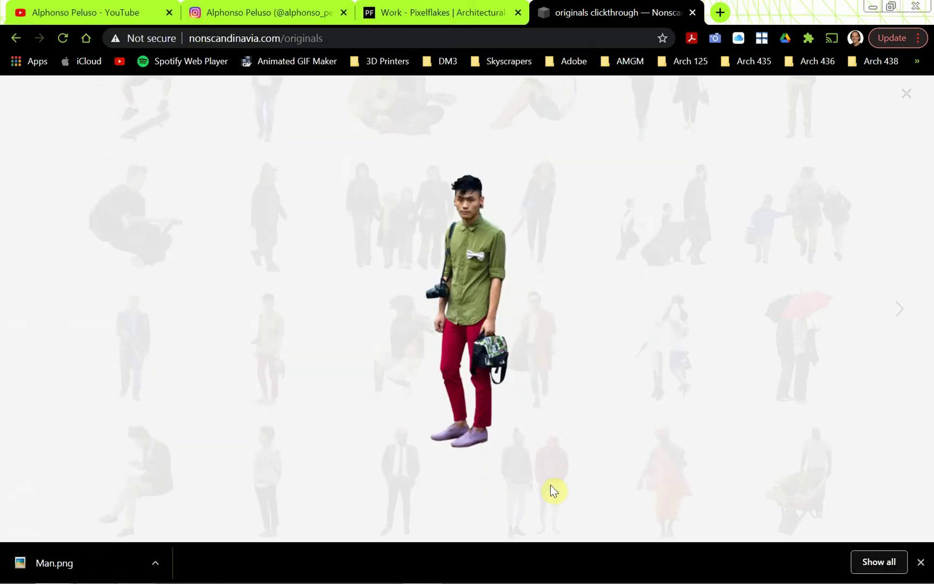
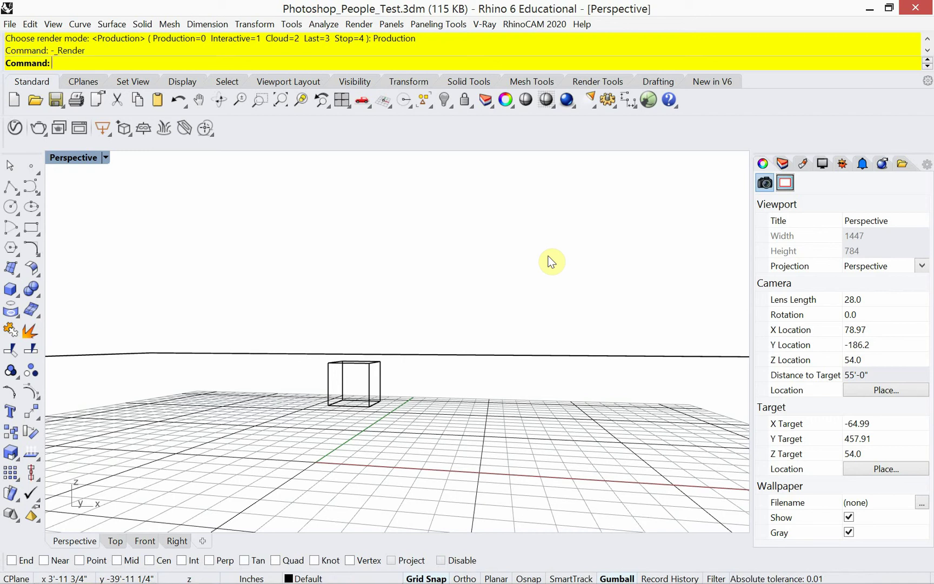
# Create a vertical solid cylinder on the ground plane right of the box, with diameter 1'6" and height 5'10"
pyautogui.write('cylinder')
pyautogui.press('Return')
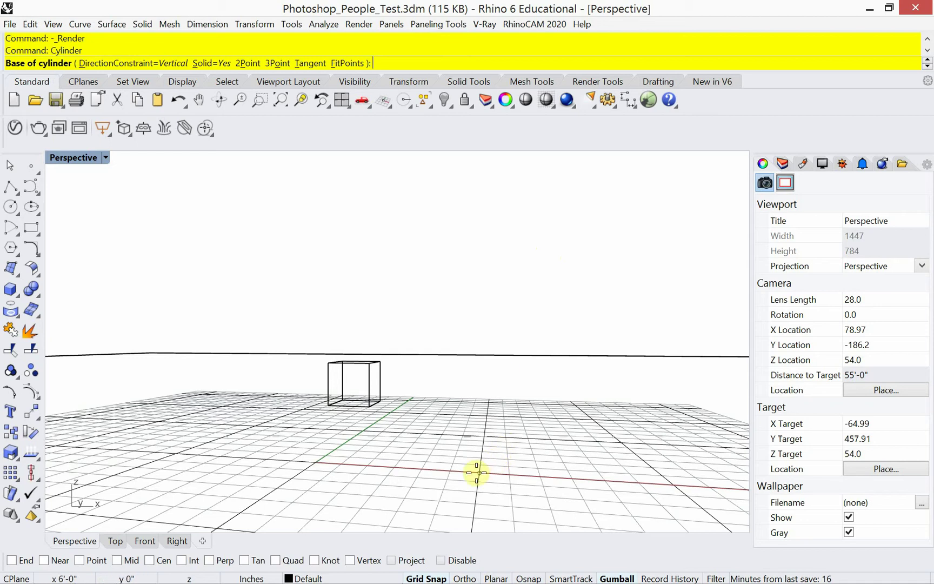
pyautogui.click(482, 451)
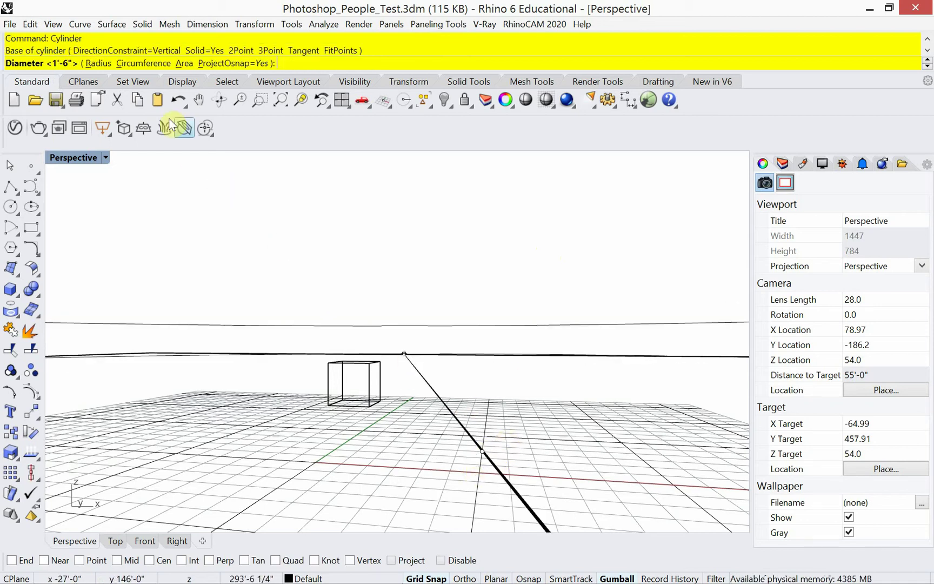
pyautogui.click(93, 73)
pyautogui.click(94, 72)
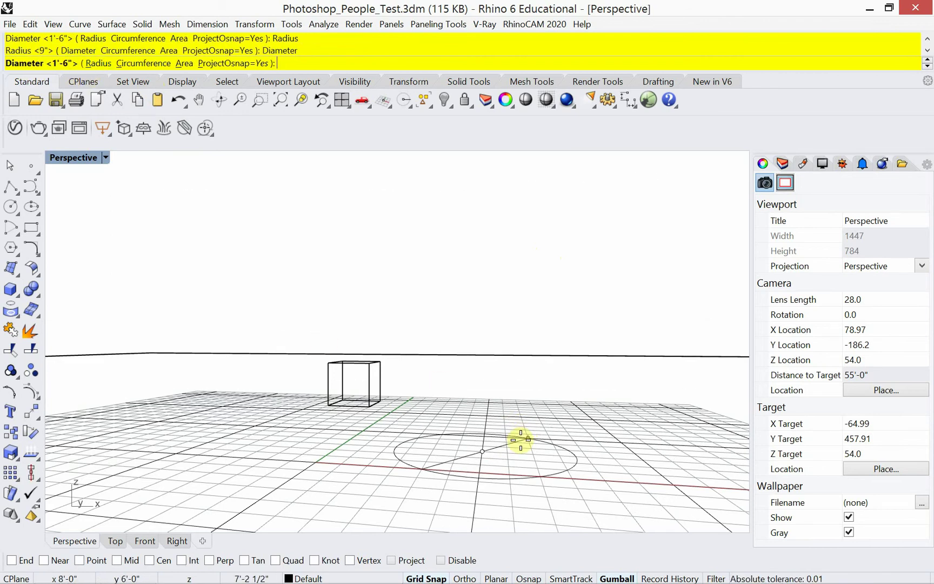
pyautogui.write('1\'6"')
pyautogui.press('Return')
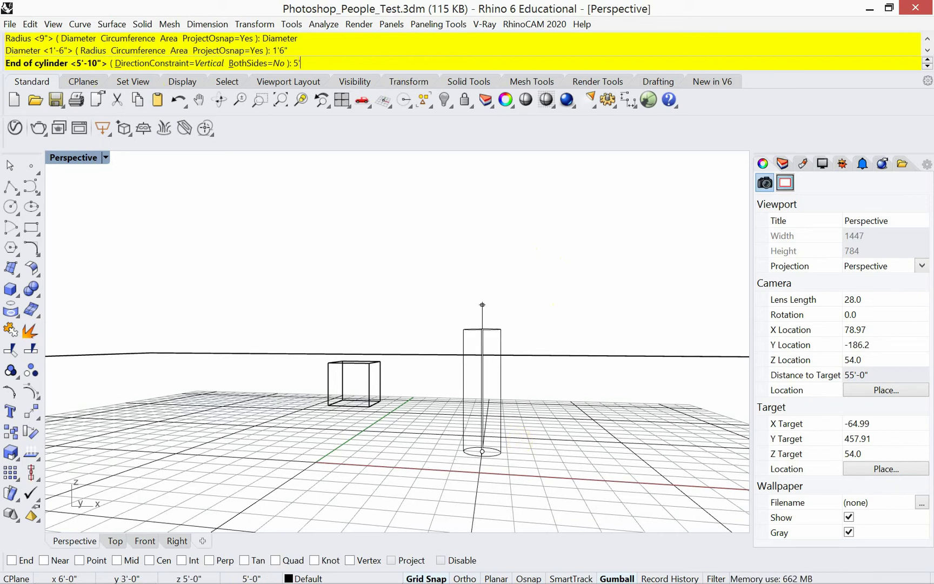
pyautogui.write('5\'10"')
pyautogui.press('Return')
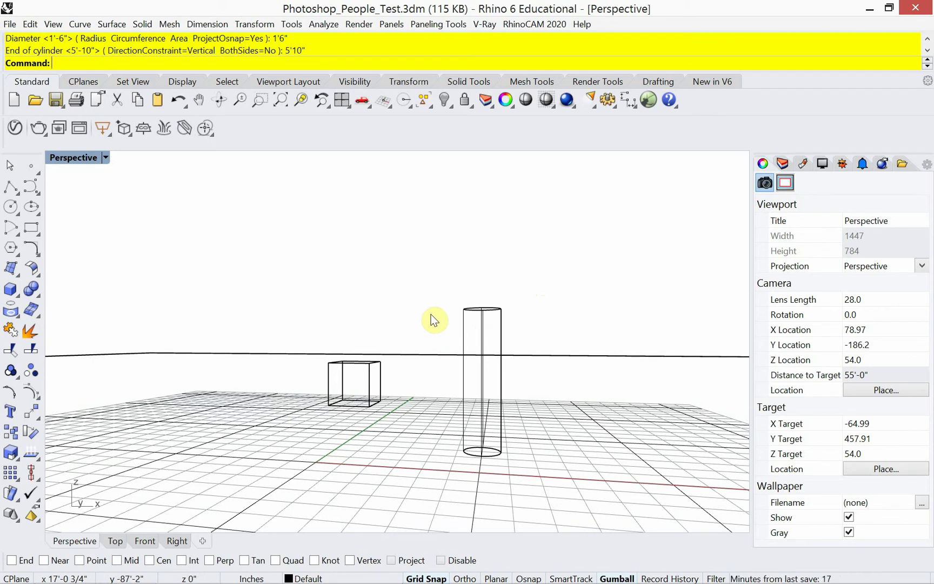
# Hide the new cylinder in the Perspective view
pyautogui.click(493, 312)
pyautogui.write('hide')
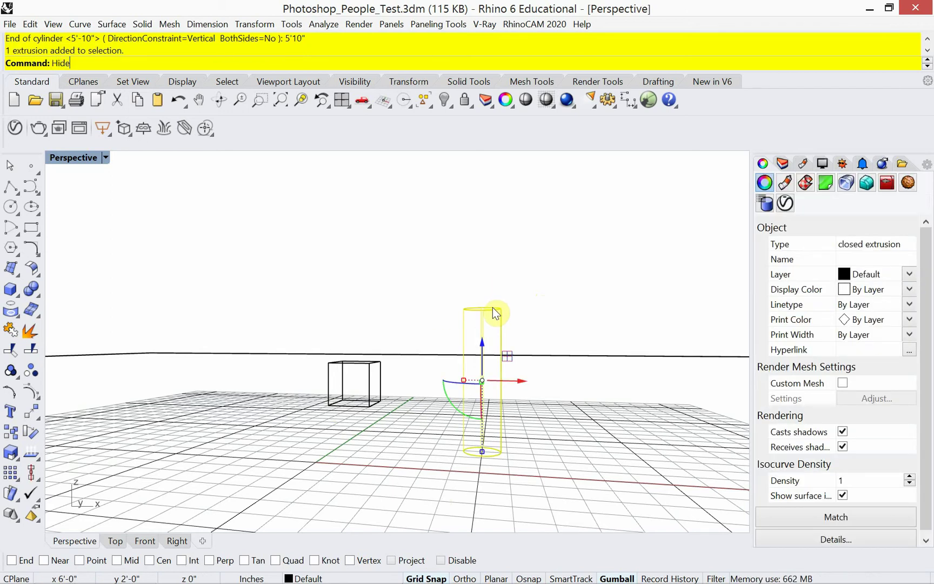
pyautogui.press('Return')
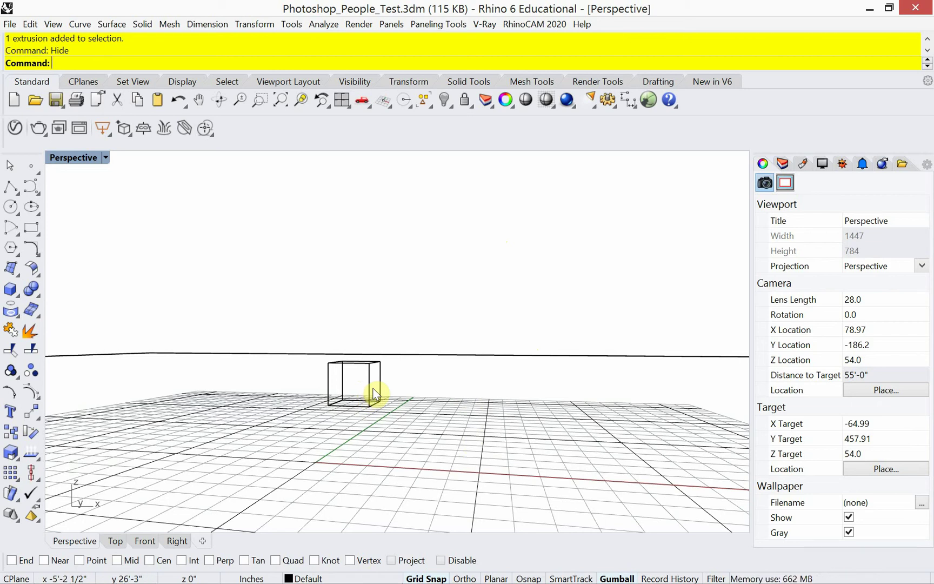
# Render the scene without the cylinder in V-Ray and save the image as a JPEG named Scene in the Photoshop People folder
pyautogui.click(43, 128)
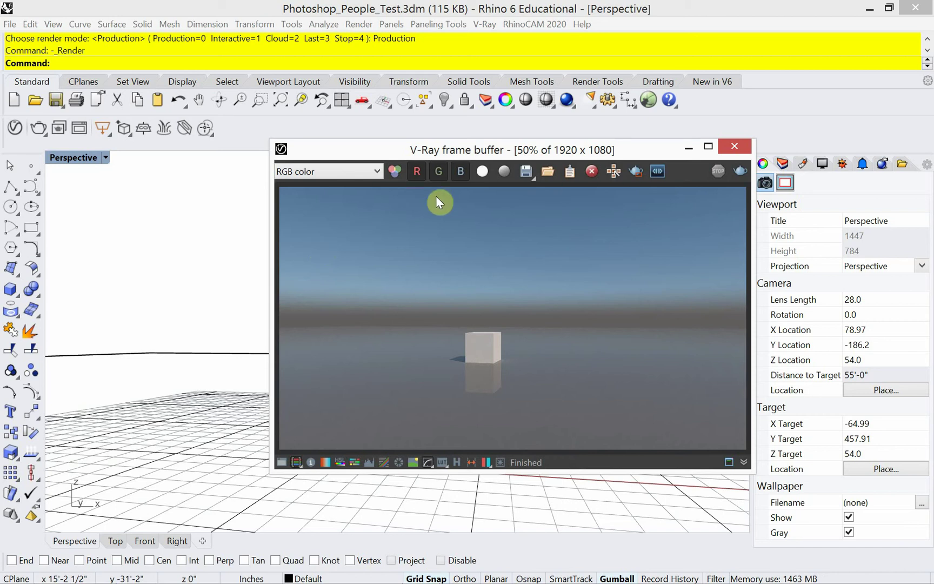
pyautogui.click(525, 176)
pyautogui.click(459, 522)
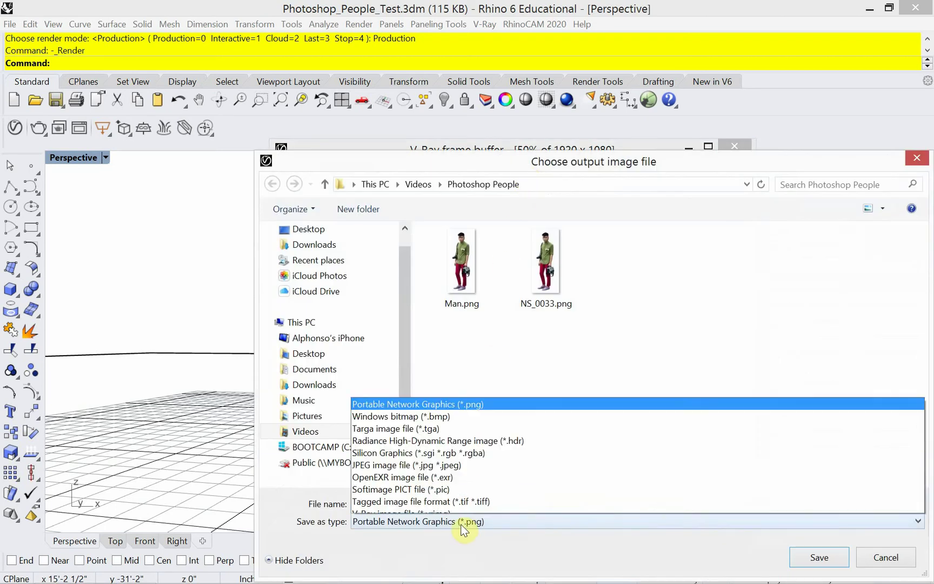
pyautogui.click(448, 460)
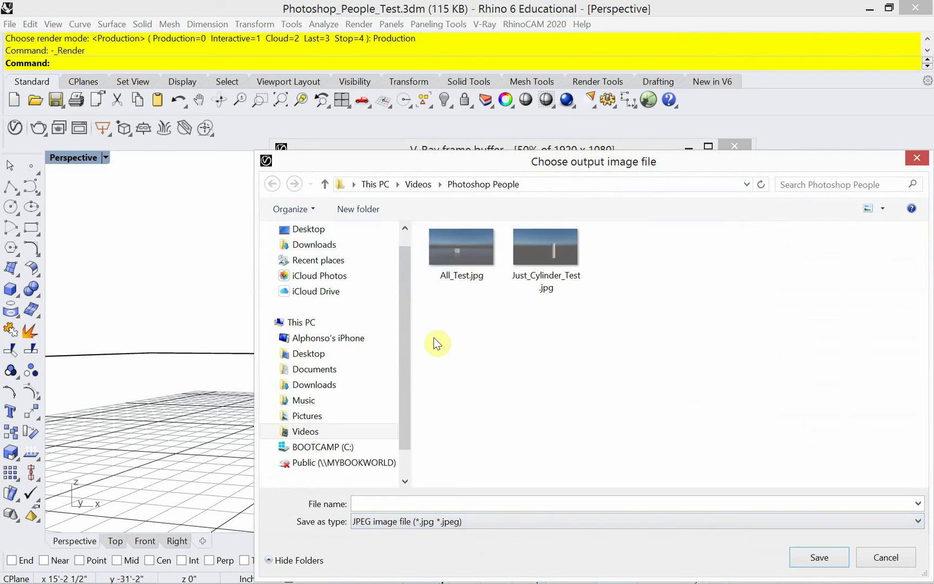
pyautogui.click(371, 502)
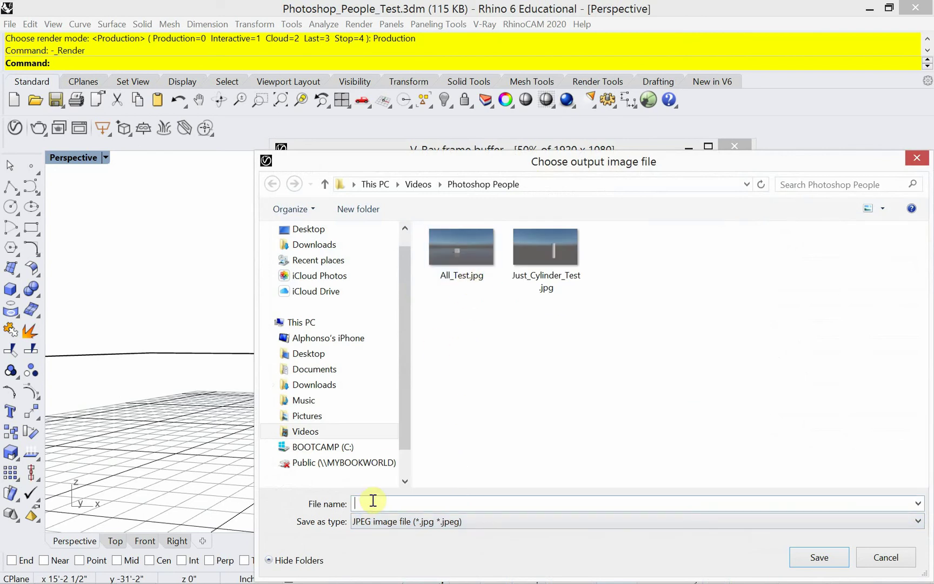
pyautogui.write('Scene')
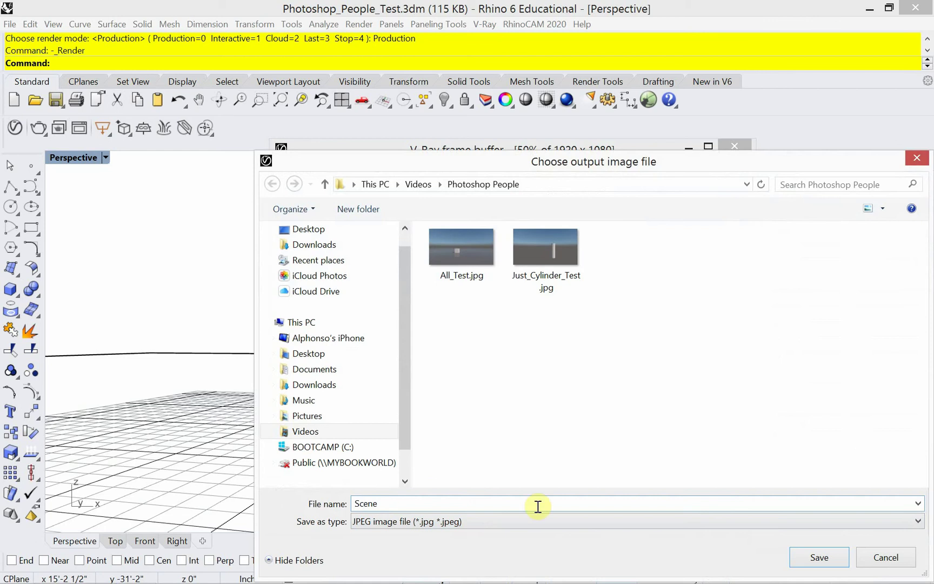
pyautogui.click(806, 554)
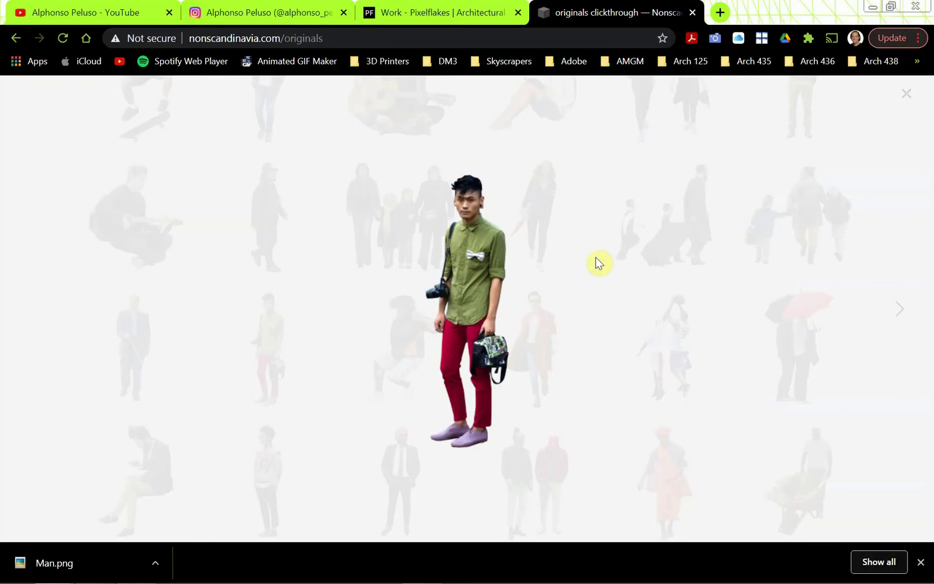
# Switch back to Rhino and show all hidden objects
pyautogui.click(418, 572)
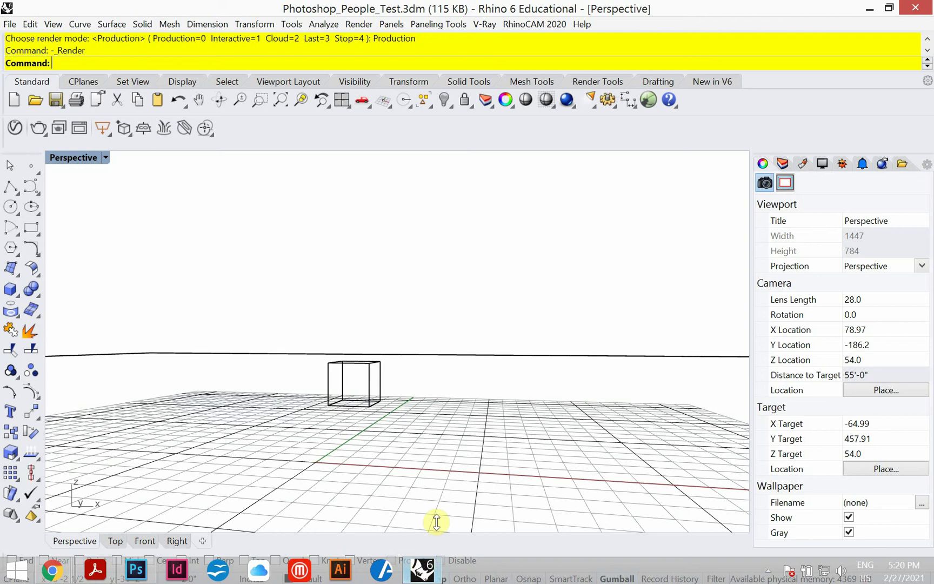
pyautogui.write('Show')
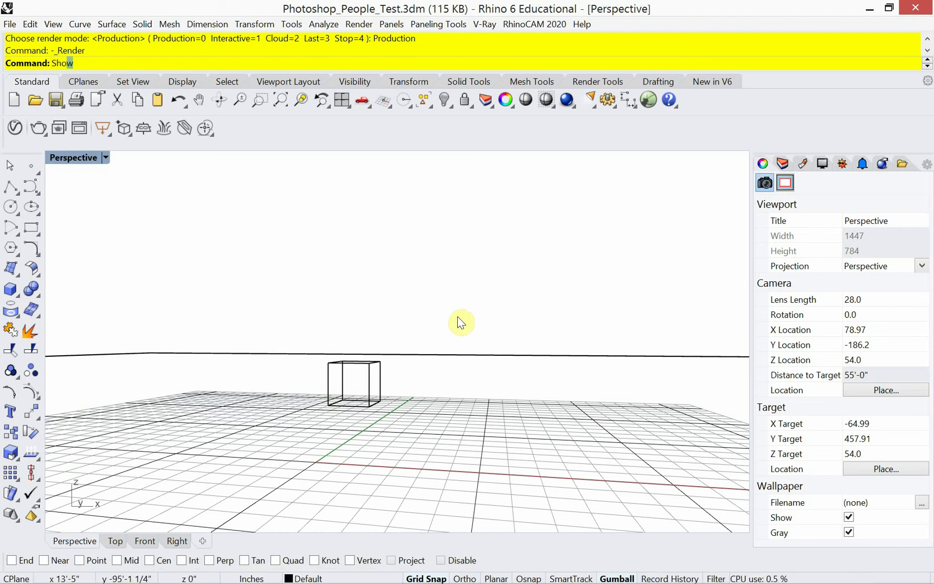
pyautogui.press('Return')
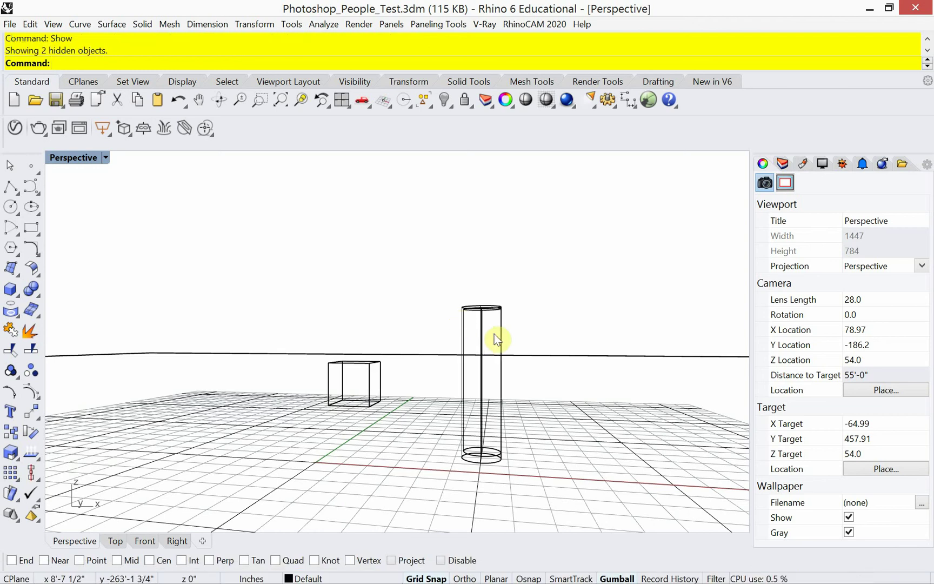
# Isolate the new 5'10" cylinder by inverting its selection and hiding all the other objects
pyautogui.click(489, 460)
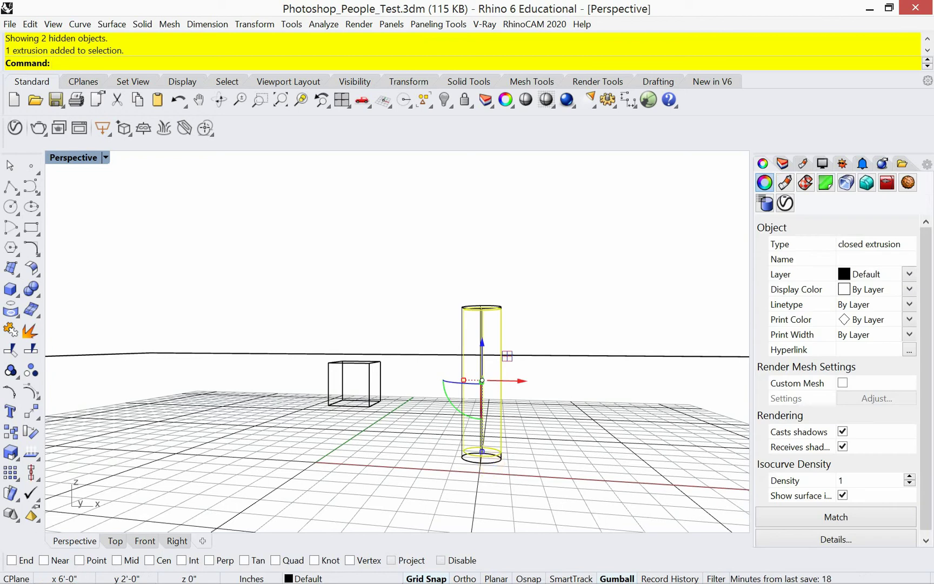
pyautogui.write('Invert')
pyautogui.press('Return')
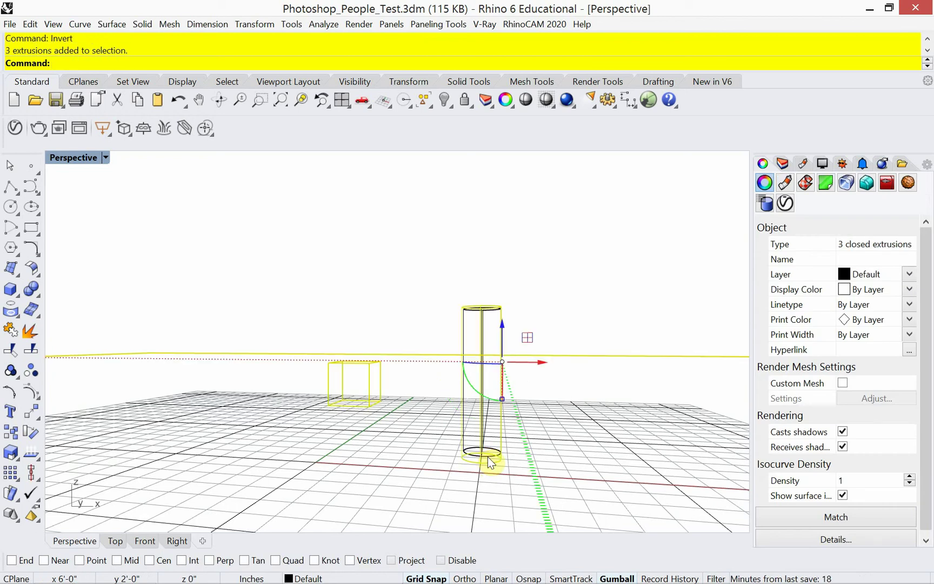
pyautogui.write('Hide')
pyautogui.press('Return')
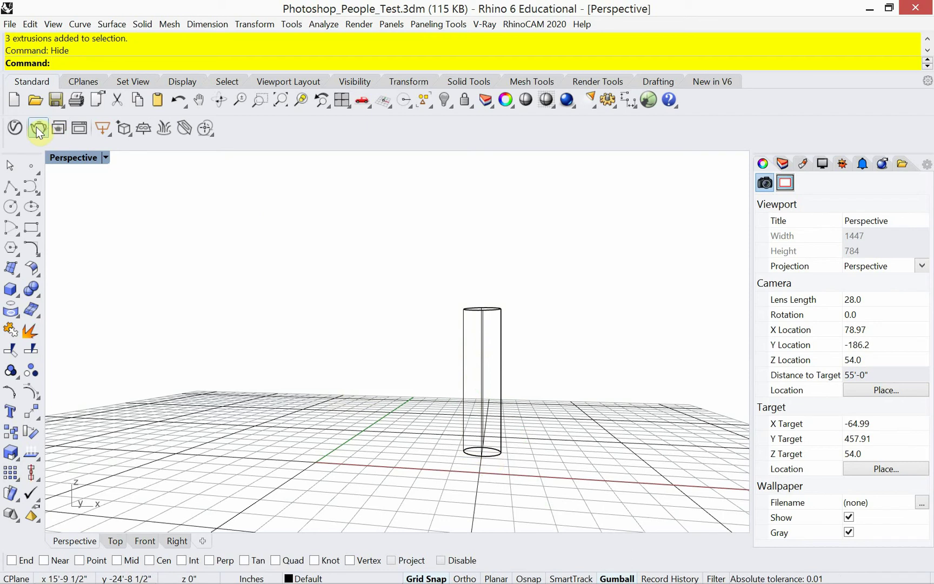
# Render the isolated cylinder in V-Ray and save the image as a JPEG named Cylinder in the Photoshop People folder
pyautogui.click(57, 129)
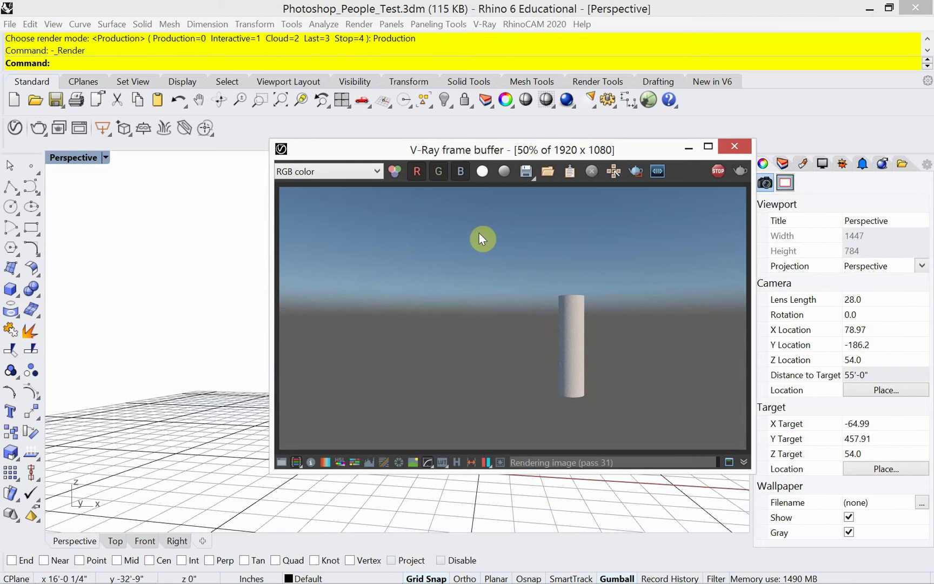
pyautogui.click(527, 173)
pyautogui.click(462, 522)
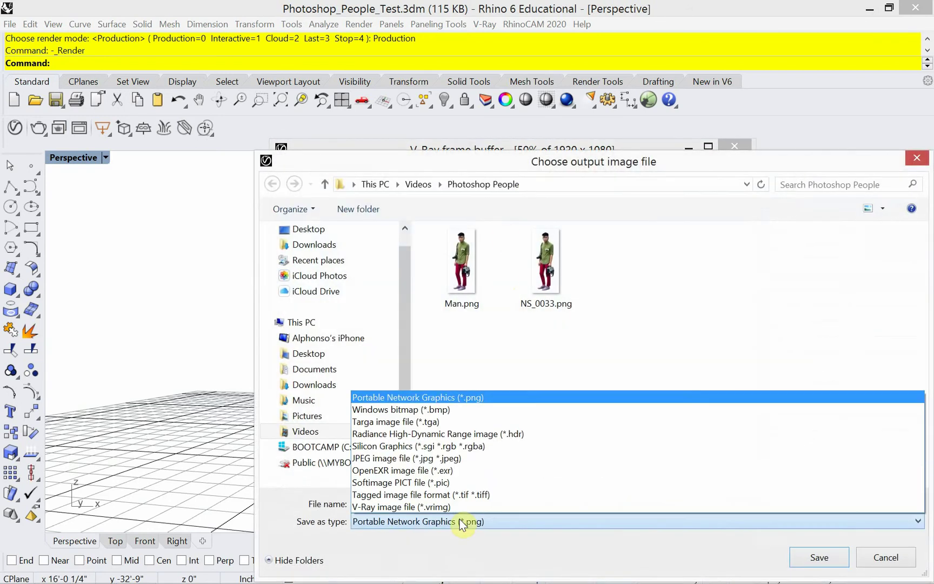
pyautogui.click(459, 458)
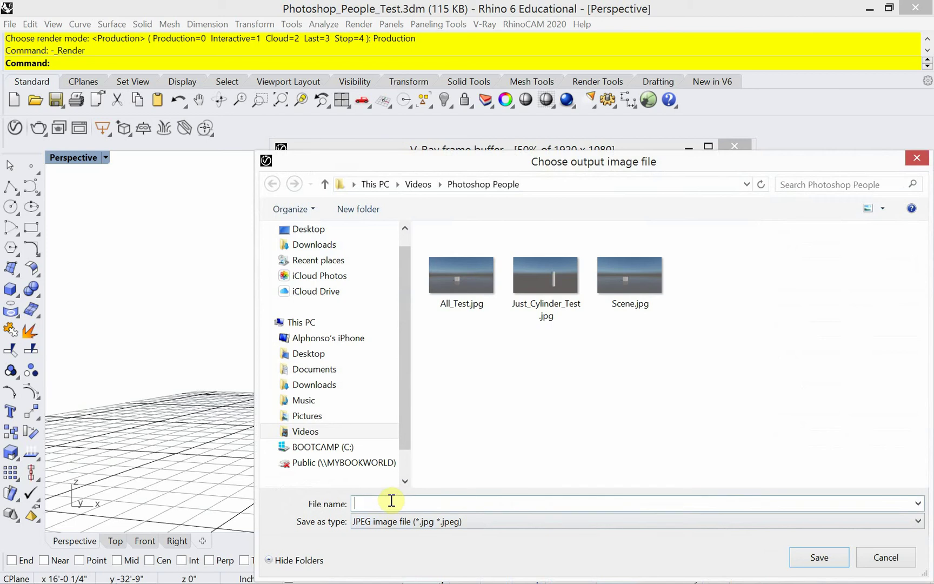
pyautogui.write('Cylinder')
pyautogui.click(819, 556)
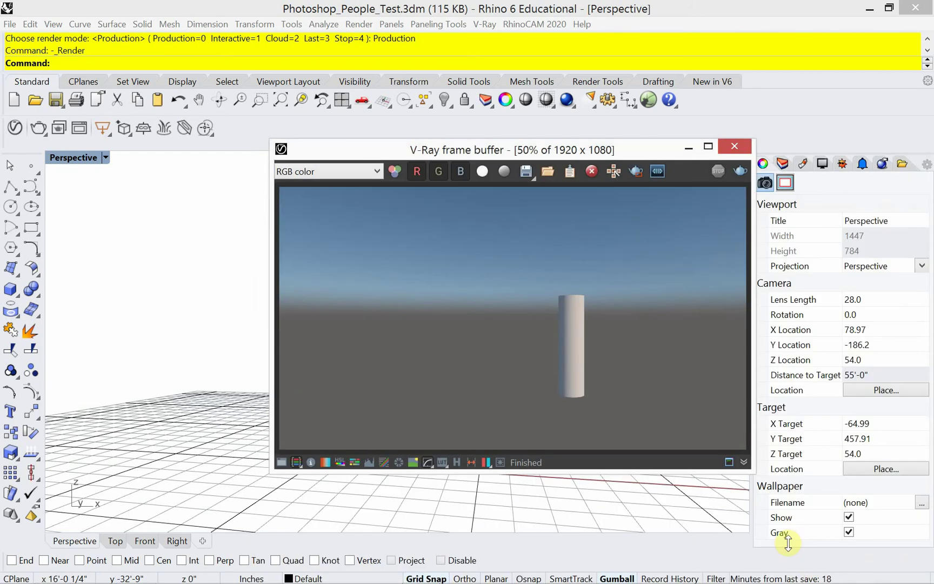
# Switch to Photoshop and close All_Test.psd, saving its changes
pyautogui.hotkey('alt', 'Tab')
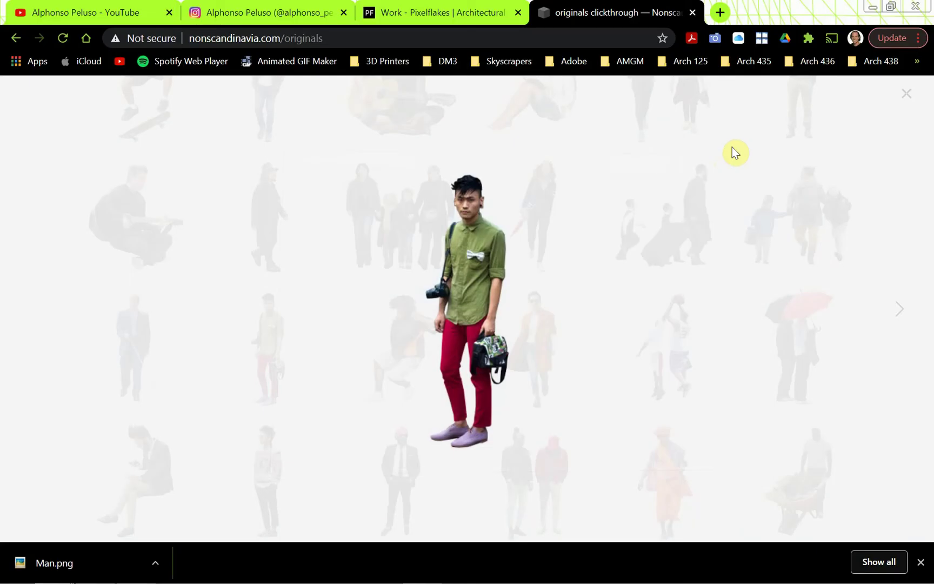
pyautogui.moveTo(417, 581)
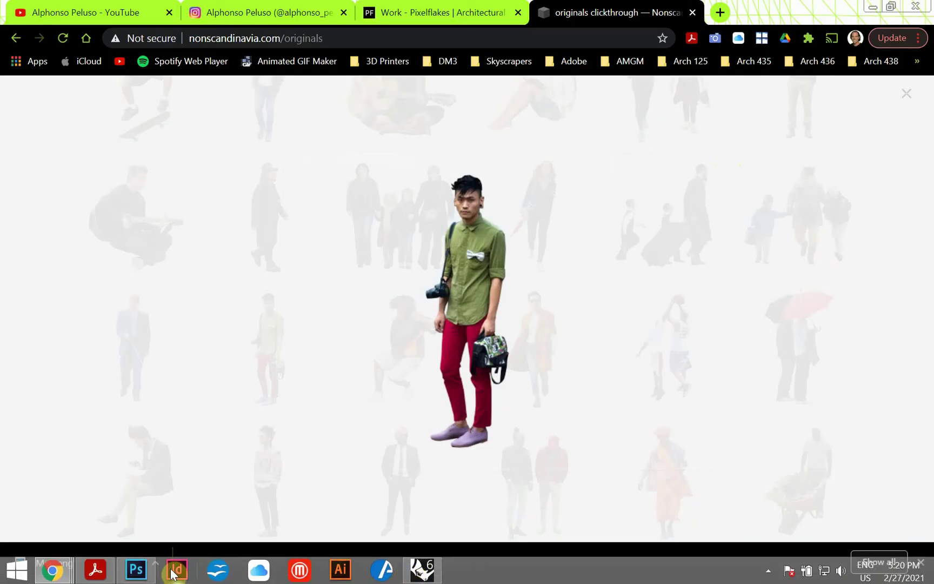
pyautogui.click(136, 569)
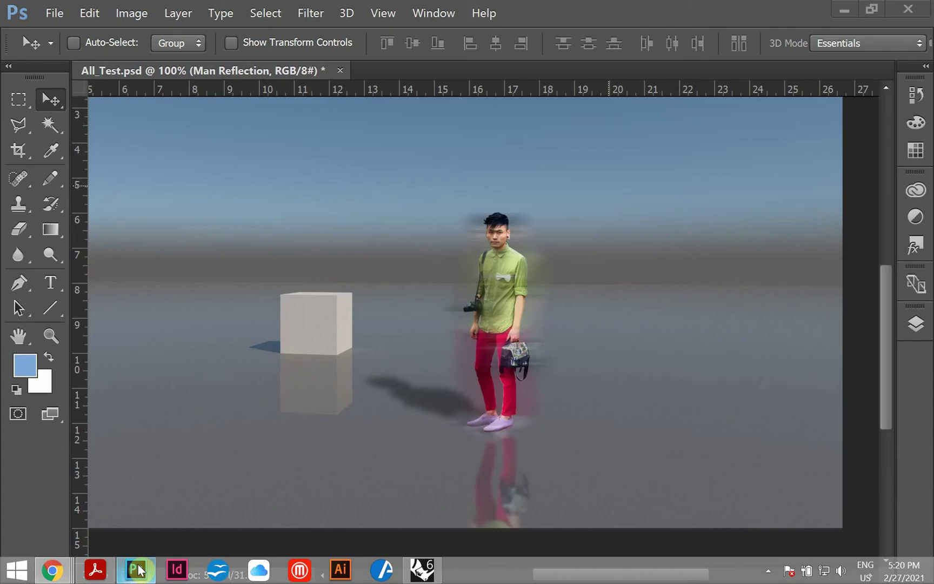
pyautogui.click(340, 71)
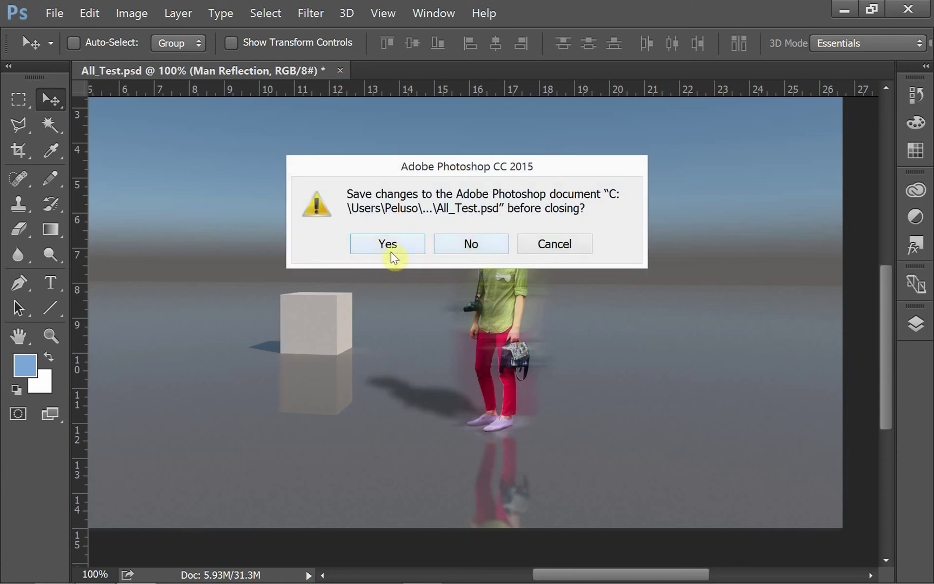
pyautogui.click(391, 252)
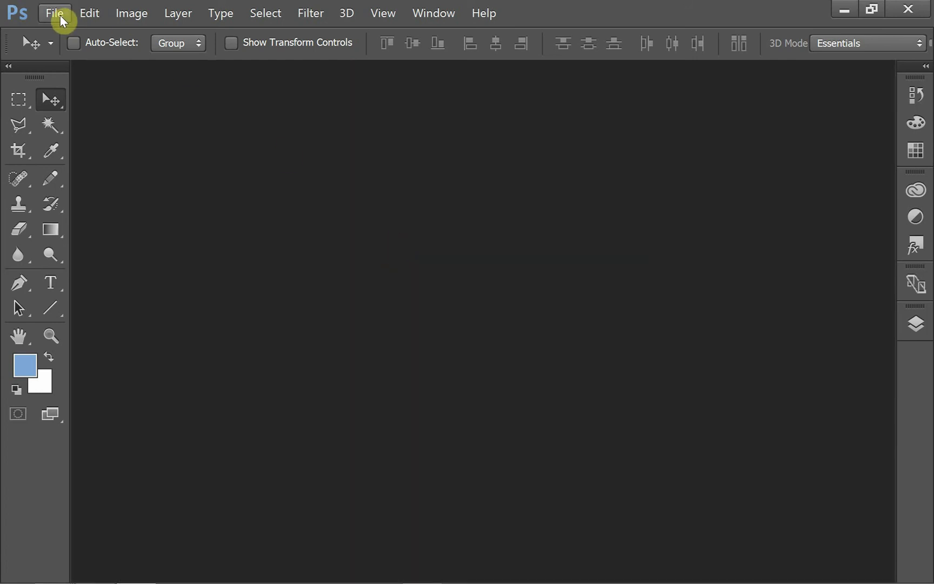
# Open Scene.jpg from the Photoshop People folder
pyautogui.click(61, 19)
pyautogui.click(79, 43)
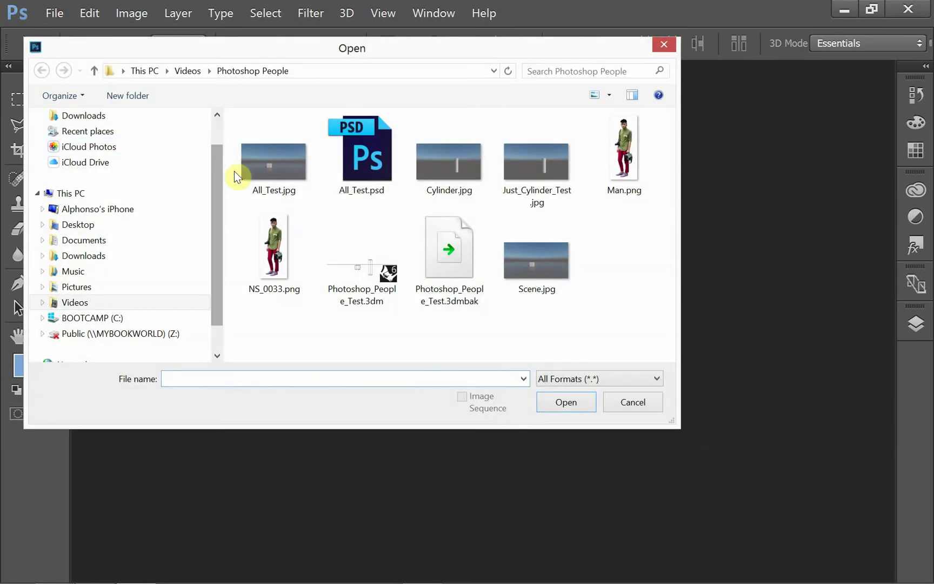
pyautogui.click(545, 285)
pyautogui.click(562, 403)
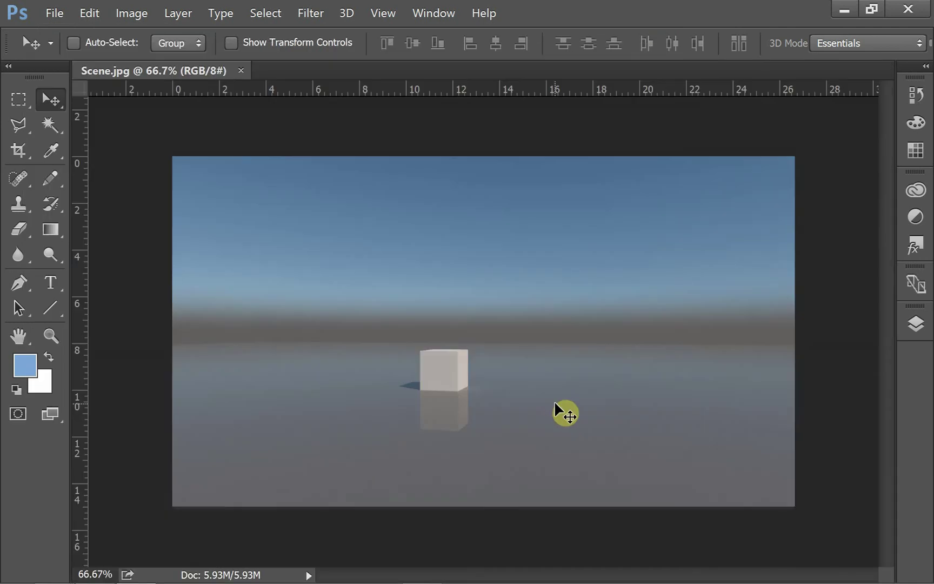
# Open Cylinder.jpg from the Photoshop People folder as a second document
pyautogui.click(53, 15)
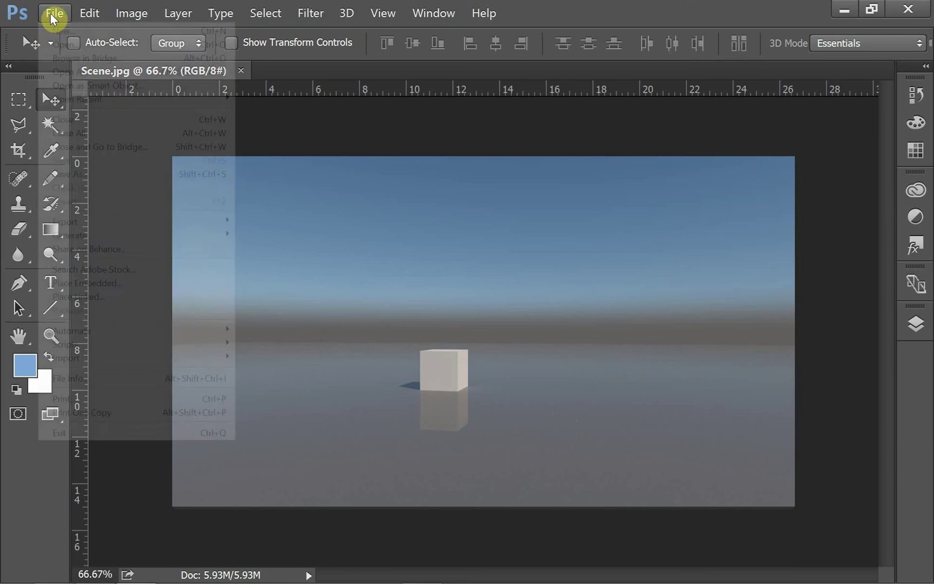
pyautogui.click(65, 44)
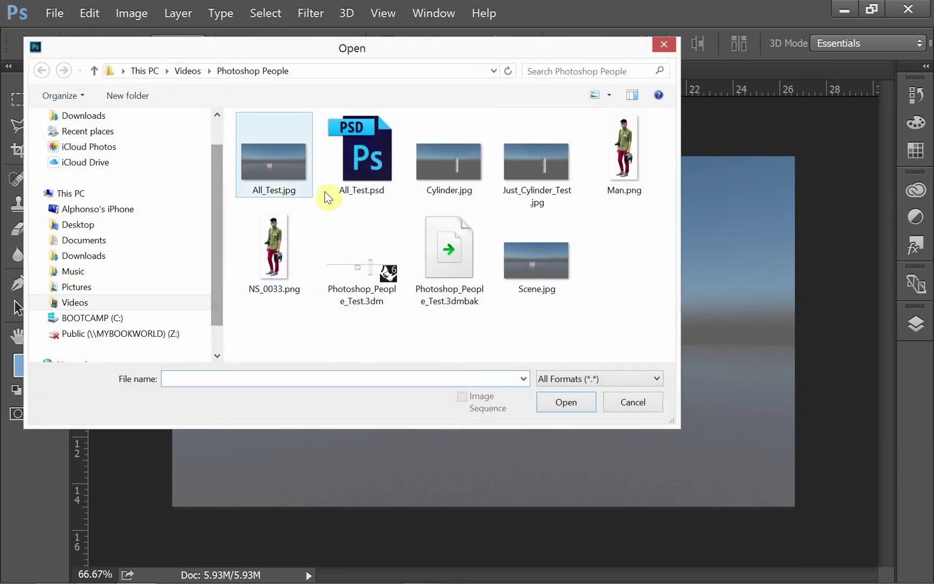
pyautogui.click(463, 183)
pyautogui.click(563, 401)
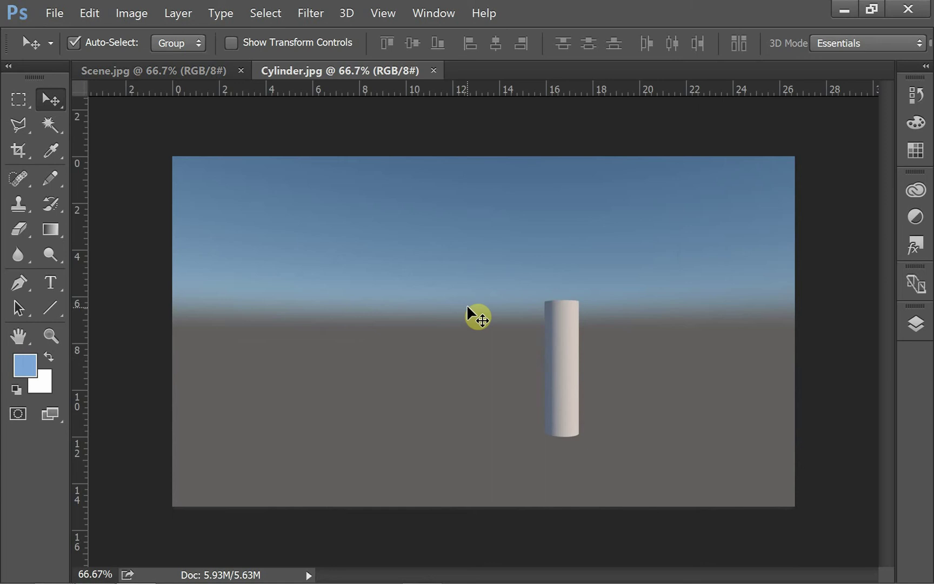
# Copy the entire Cylinder.jpg image and paste it into Scene.jpg as a new layer
pyautogui.hotkey('ctrl', 'a')
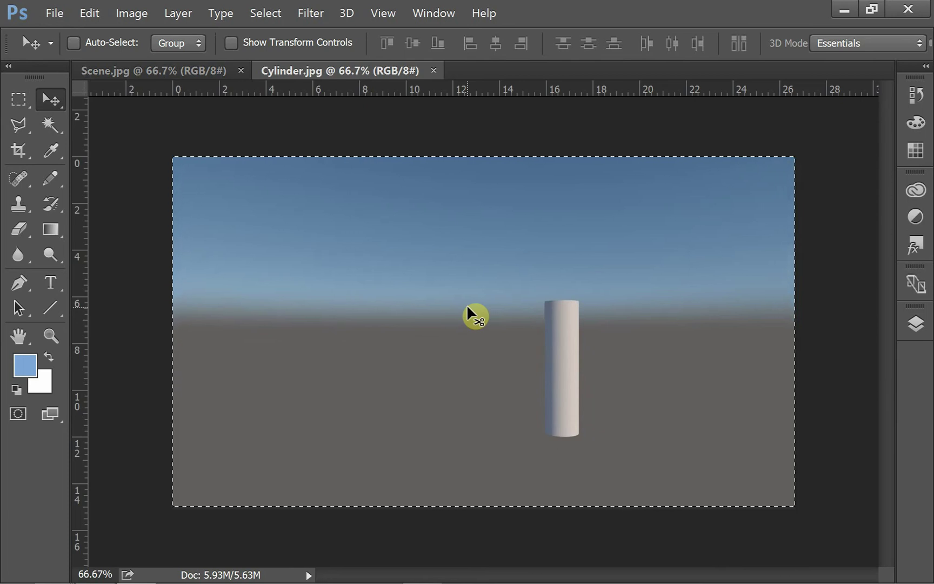
pyautogui.press('ctrl')
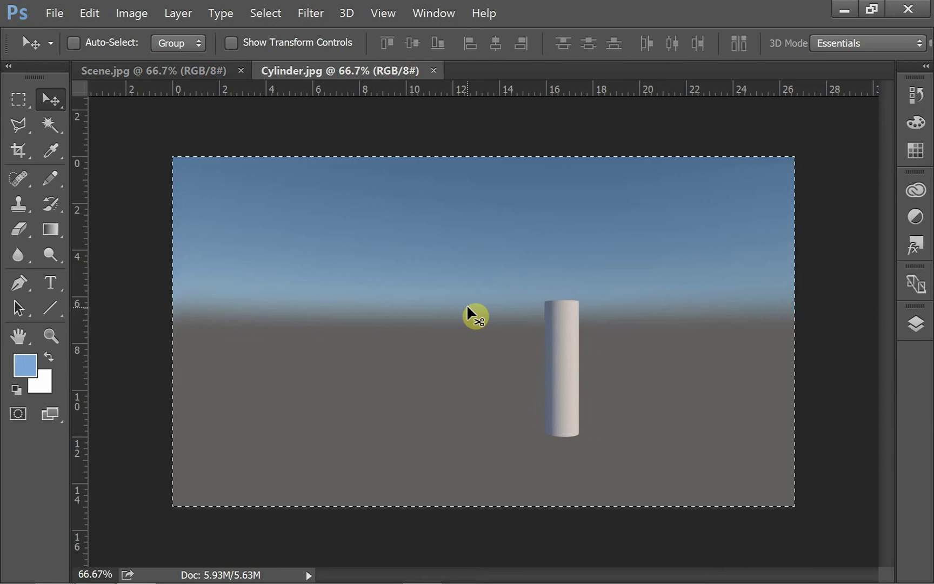
pyautogui.click(206, 79)
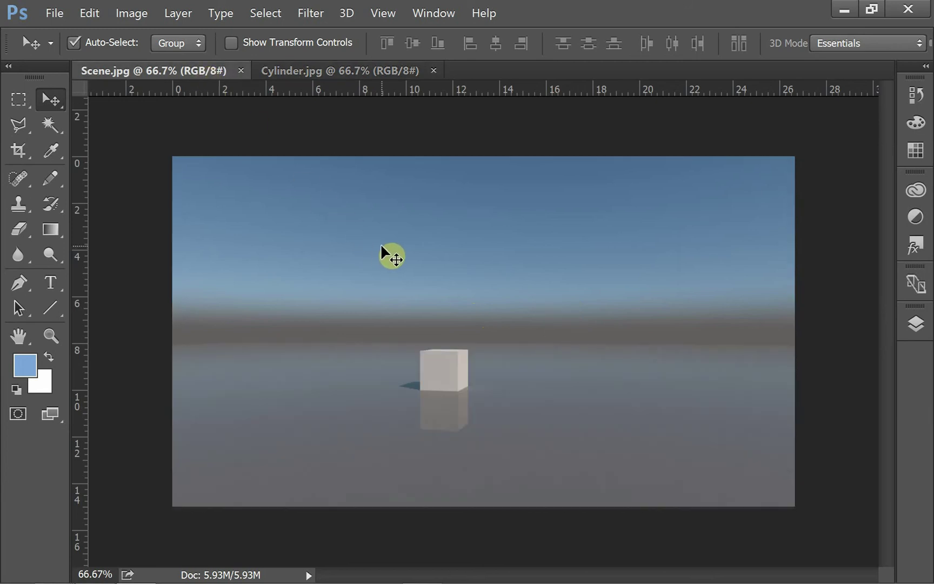
pyautogui.hotkey('ctrl', 'v')
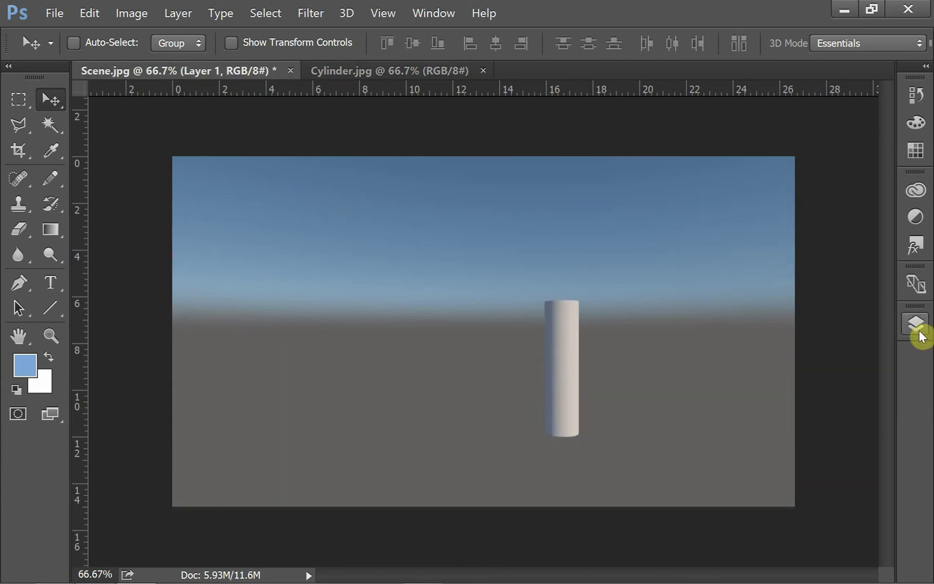
# Lower the opacity of the pasted cylinder layer to about 57% so the scene shows through
pyautogui.click(917, 326)
pyautogui.click(880, 224)
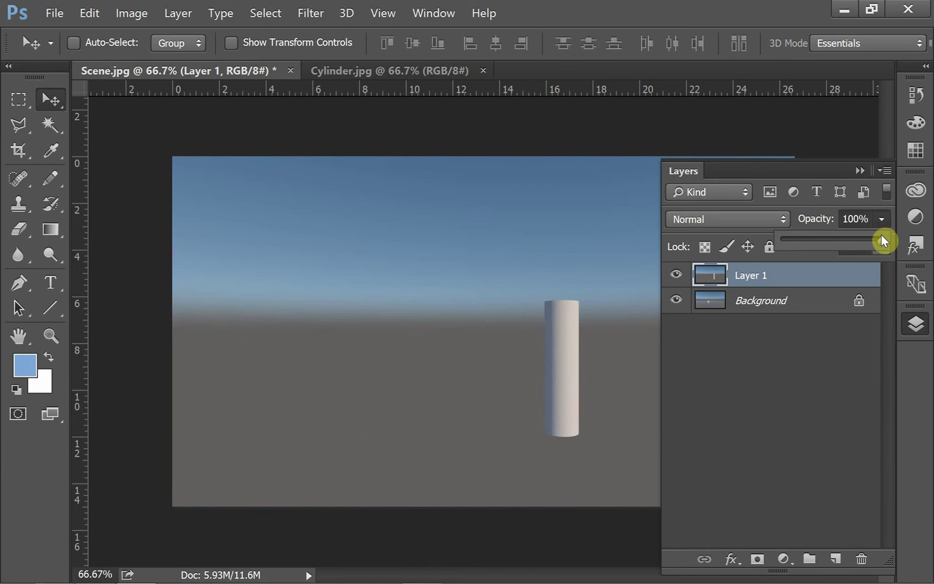
pyautogui.moveTo(880, 234); pyautogui.dragTo(880, 236)
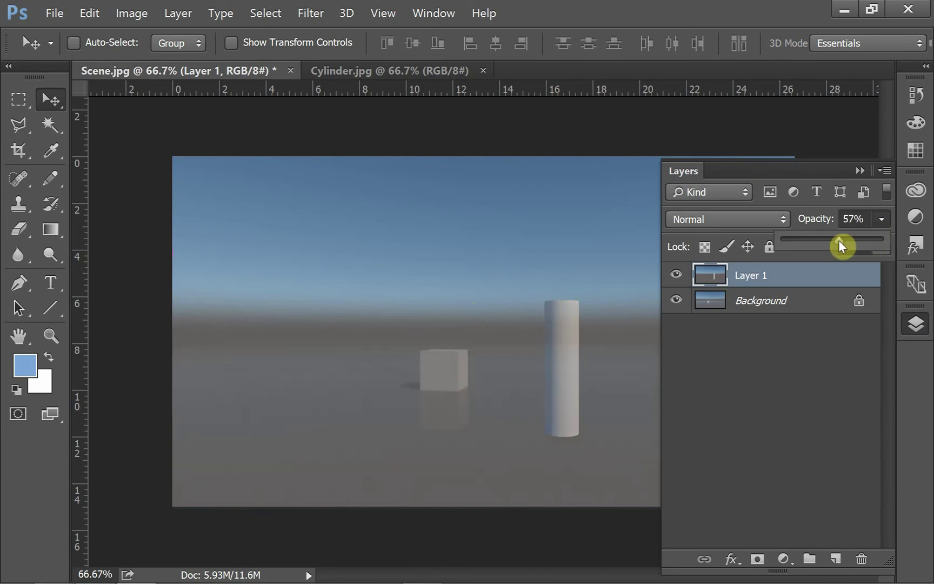
pyautogui.click(856, 171)
pyautogui.click(857, 172)
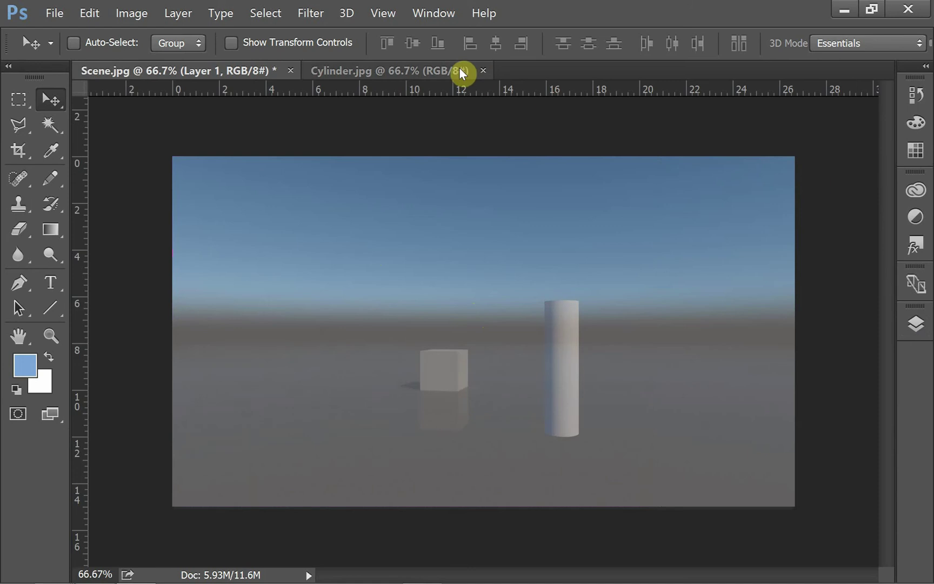
# Close Cylinder.jpg and open Man.png from the Photoshop People folder
pyautogui.click(481, 71)
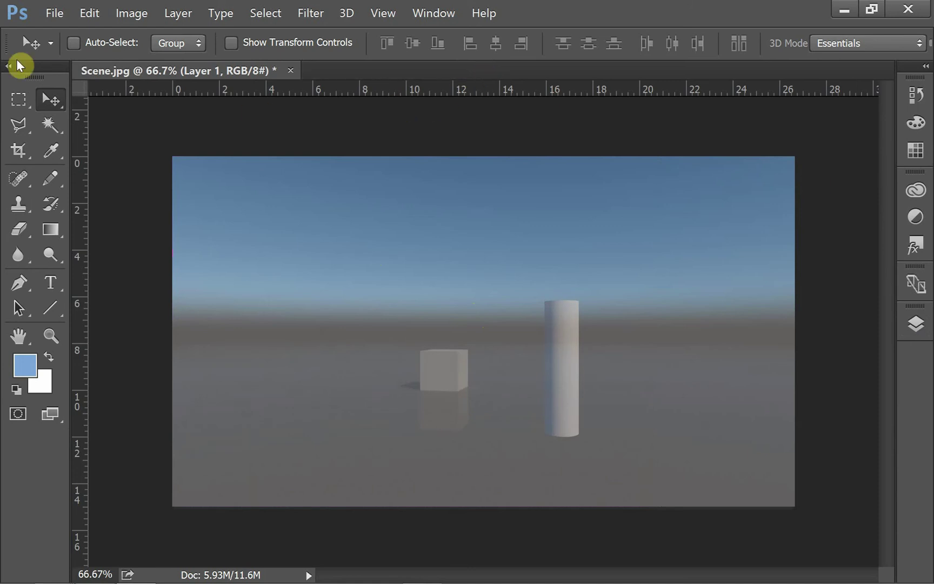
pyautogui.click(52, 14)
pyautogui.click(54, 38)
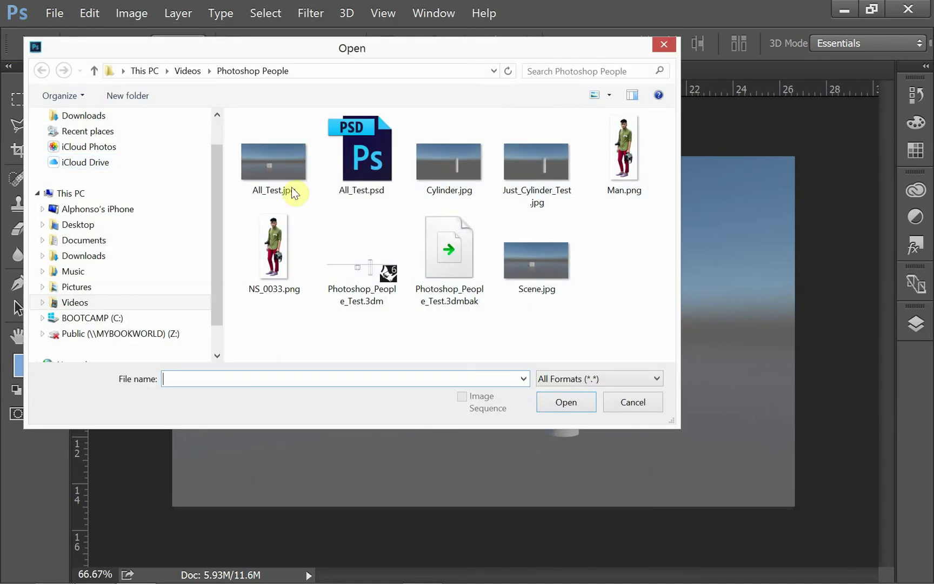
pyautogui.doubleClick(608, 162)
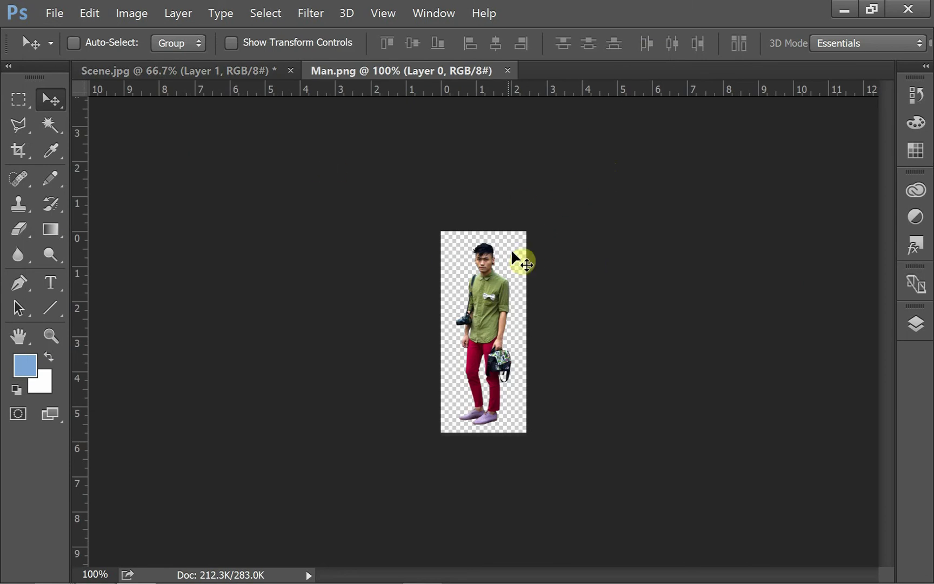
# Copy the whole Man.png image into Scene.jpg as a new layer and move the man over the cylinder's base
pyautogui.press('ctrl')
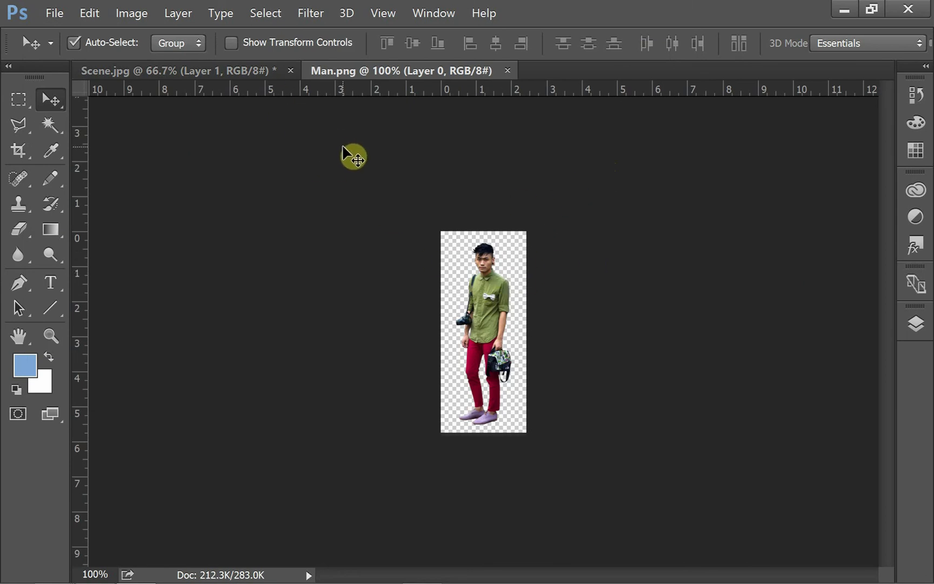
pyautogui.hotkey('ctrl', 'a')
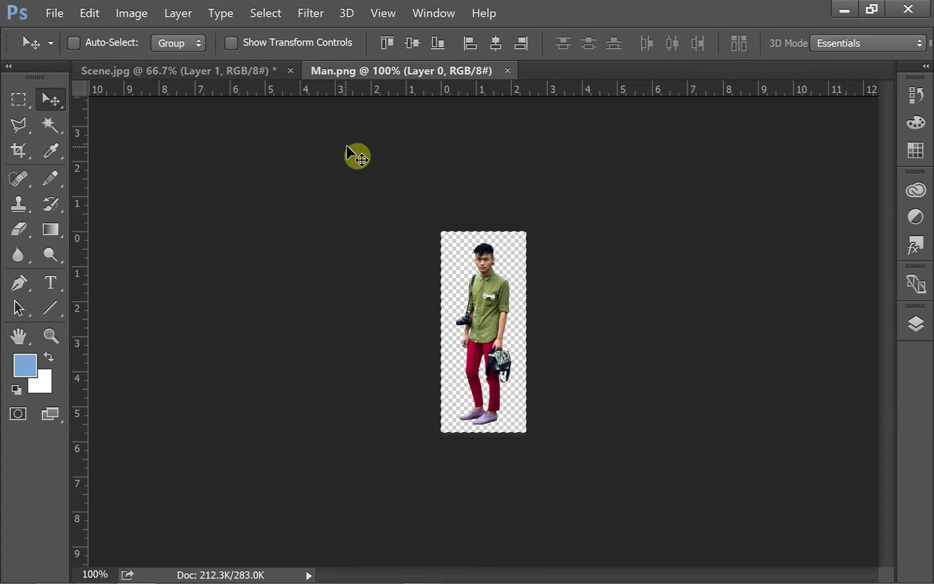
pyautogui.click(223, 71)
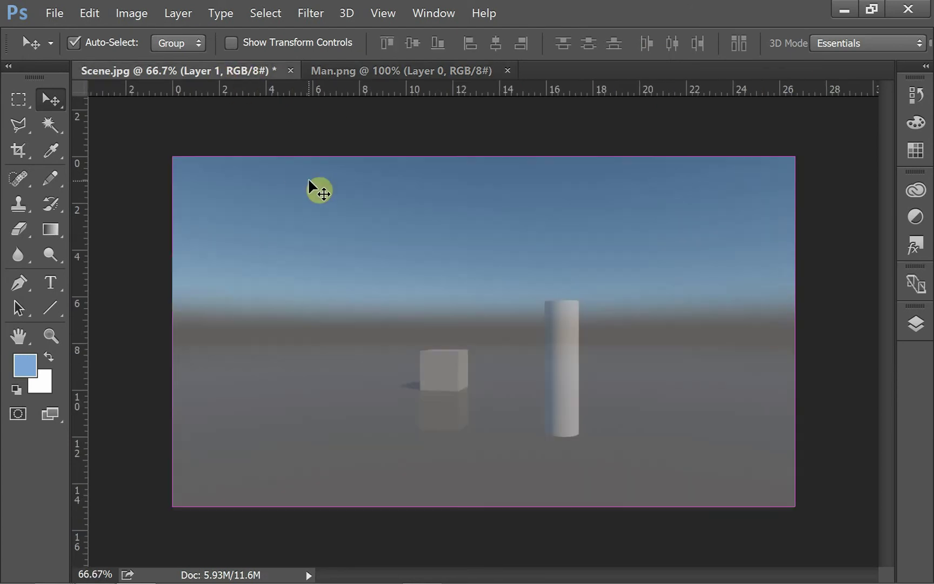
pyautogui.hotkey('ctrl', 'v')
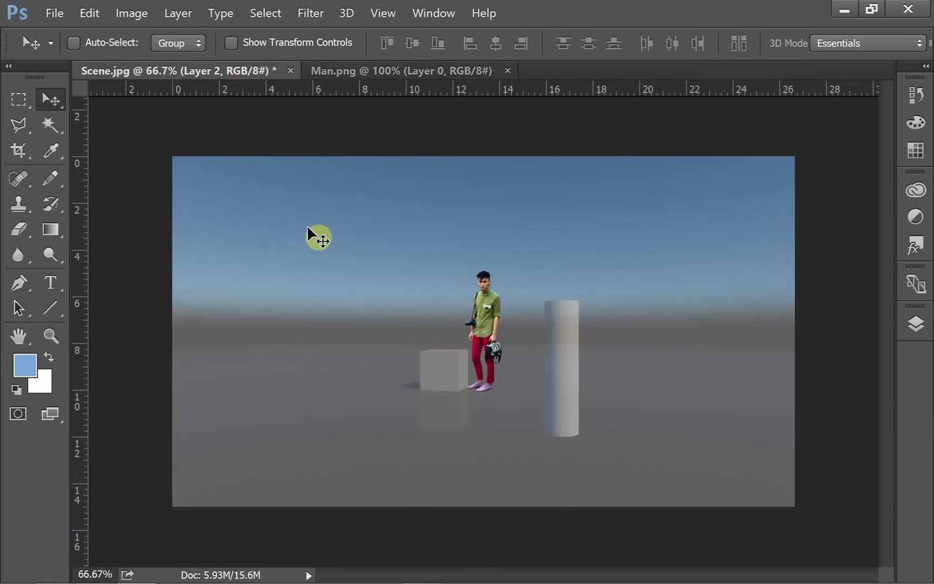
pyautogui.moveTo(528, 310); pyautogui.dragTo(563, 365)
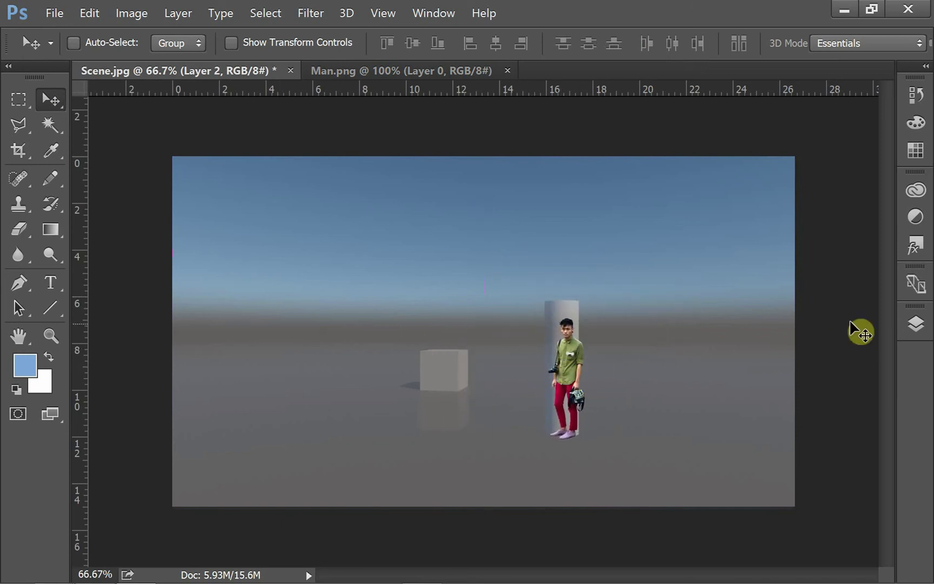
# Rename the man's layer as Man
pyautogui.click(914, 324)
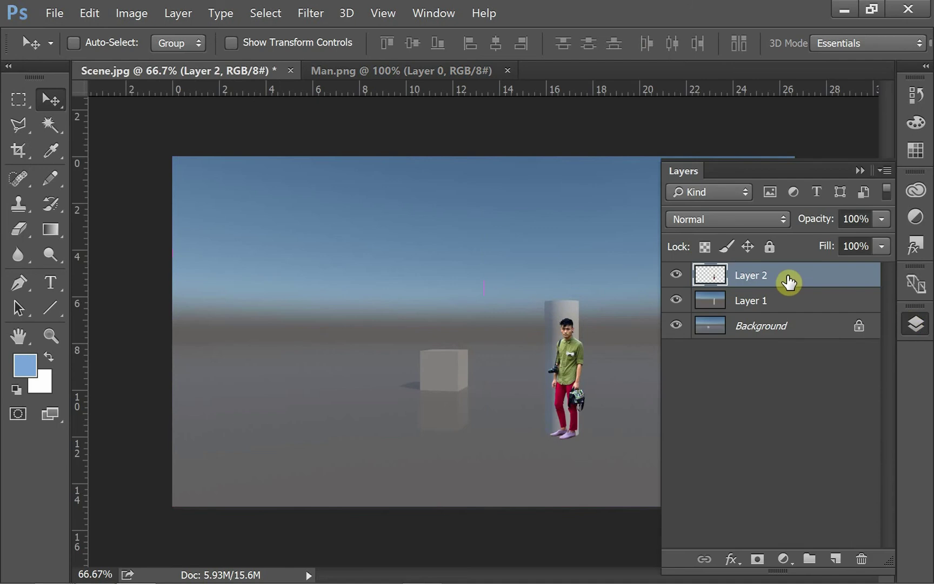
pyautogui.doubleClick(787, 280)
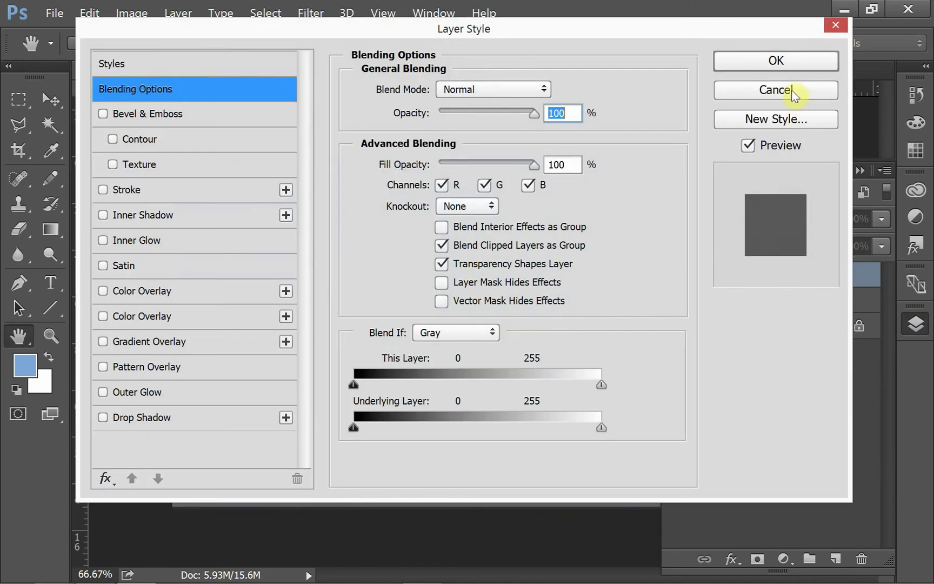
pyautogui.click(793, 93)
pyautogui.doubleClick(751, 274)
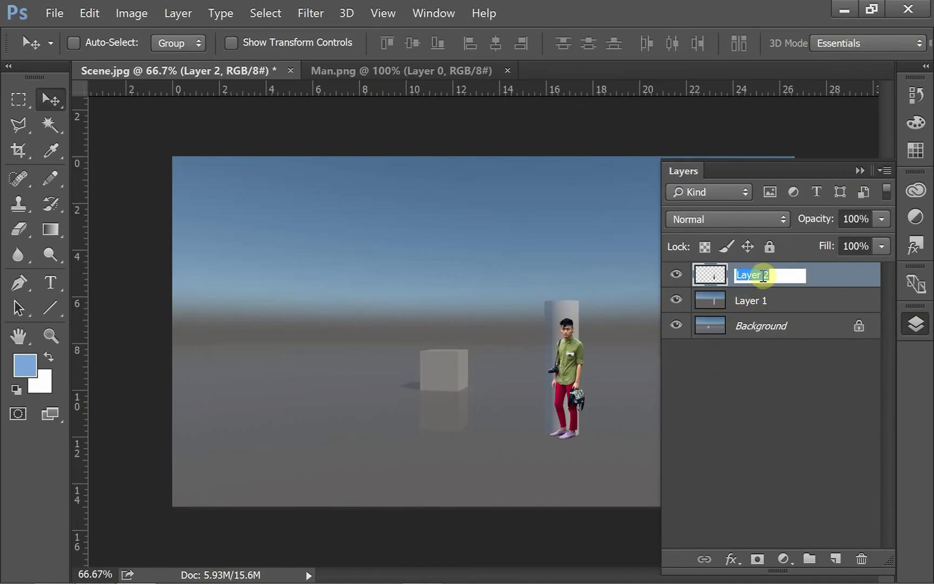
pyautogui.write('Man')
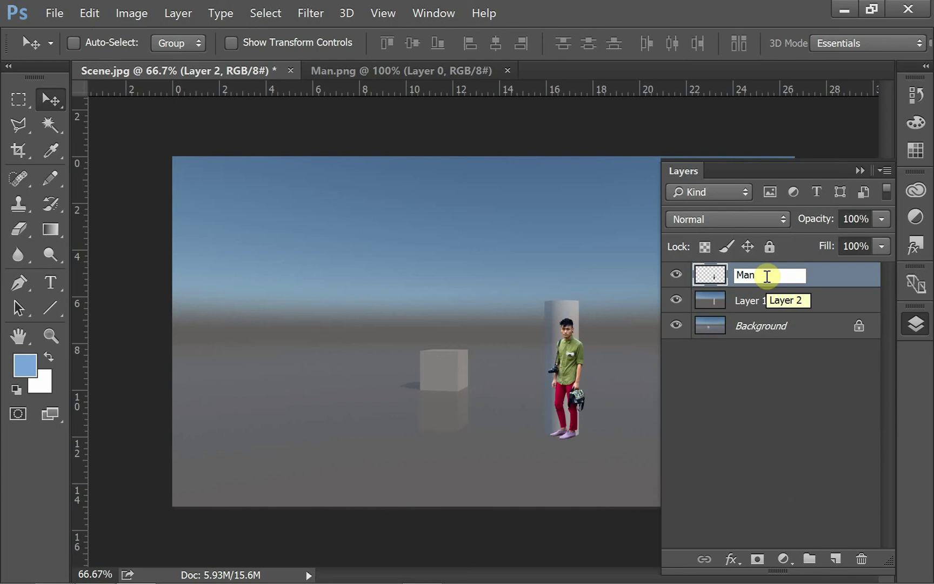
pyautogui.click(859, 270)
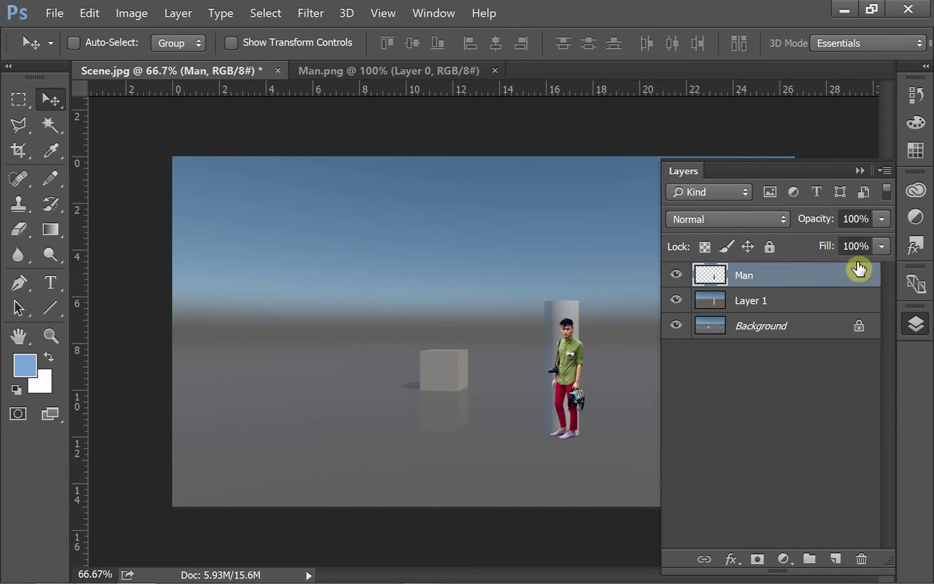
pyautogui.click(860, 170)
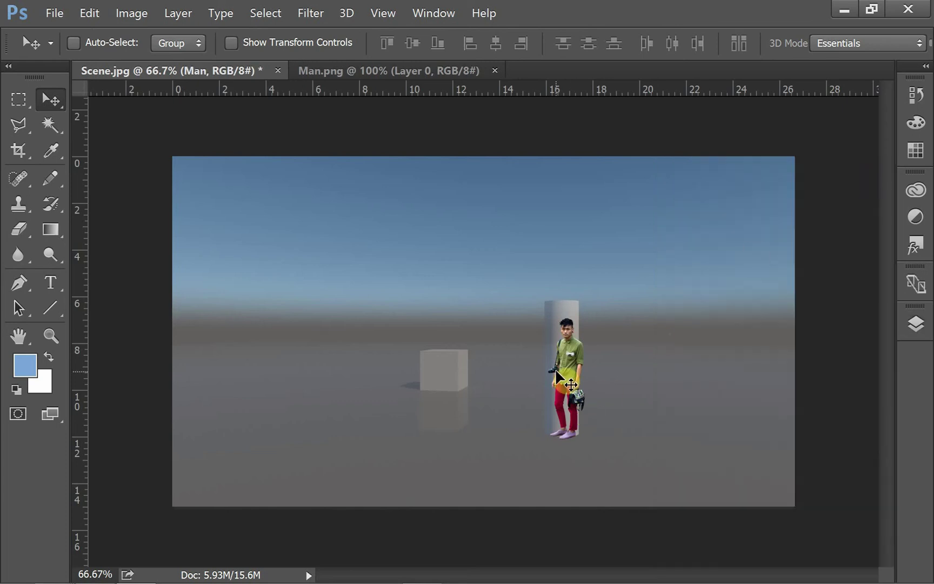
# Scale the man up proportionally to about 116% with Free Transform, matching the cylinder's height
pyautogui.hotkey('ctrl', 't')
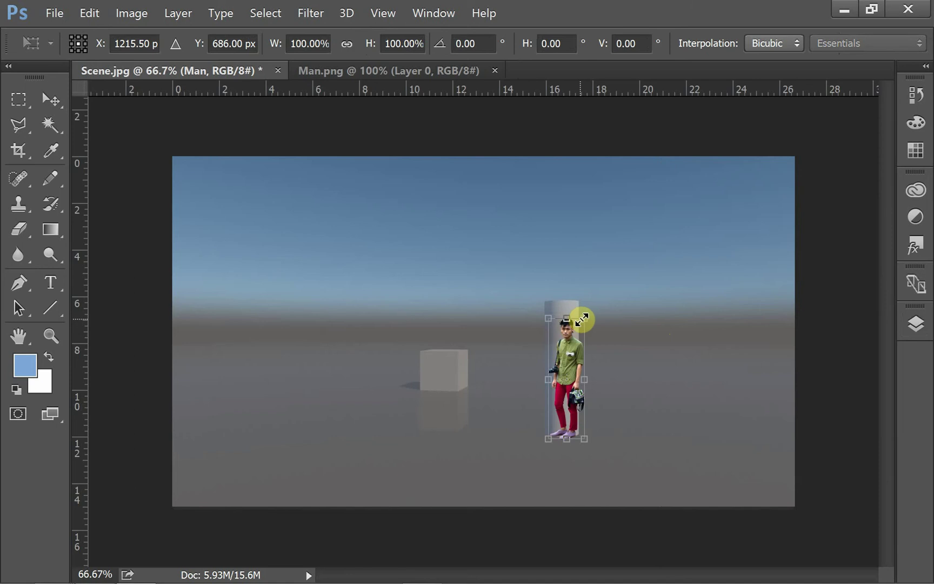
pyautogui.moveTo(582, 319); pyautogui.dragTo(604, 306)
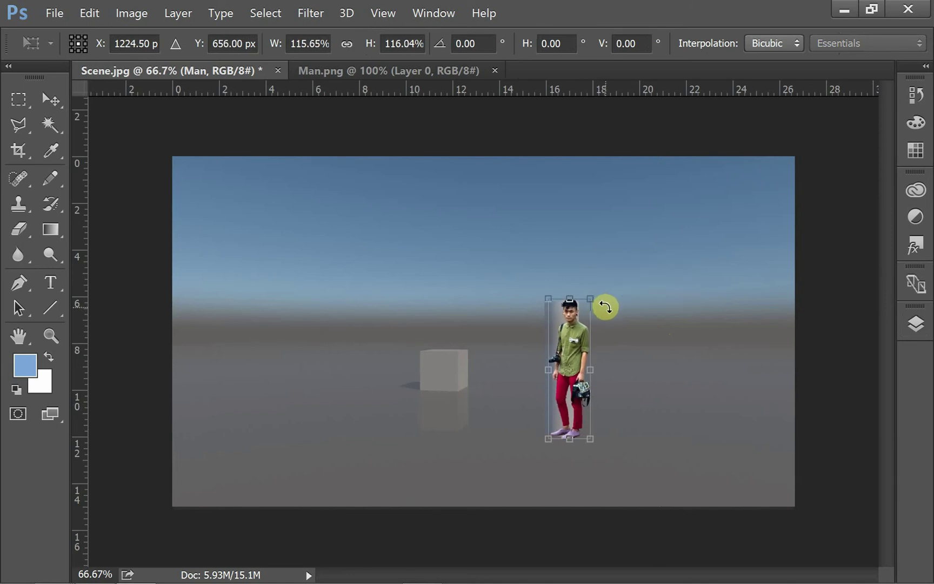
pyautogui.press('Return')
# Nudge the man sideways until he is centred on the cylinder
pyautogui.press('Left')
pyautogui.press('Left')
pyautogui.press('Left')
pyautogui.press('Left')
pyautogui.press('Left')
pyautogui.press('Left')
pyautogui.press('Left')
pyautogui.press('Left')
pyautogui.press('Left')
pyautogui.press('Left')
pyautogui.press('Left')
pyautogui.press('Left')
pyautogui.press('Left')
pyautogui.press('Left')
pyautogui.press('Left')
pyautogui.press('Left')
pyautogui.press('Left')
pyautogui.press('Left')
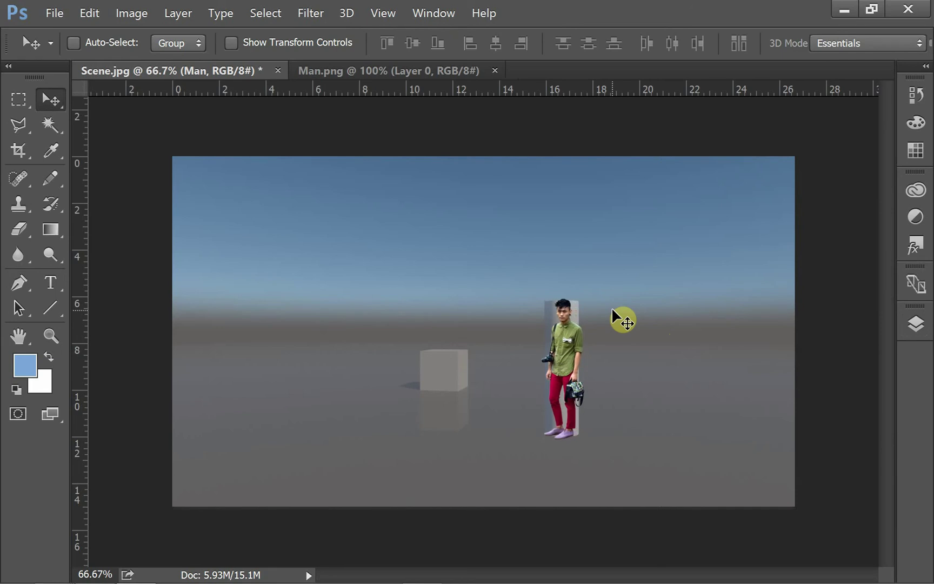
# Compare the man's size and position with the cylinder up close, hiding and reshowing the Man layer
pyautogui.click(50, 336)
pyautogui.moveTo(539, 414); pyautogui.dragTo(678, 255)
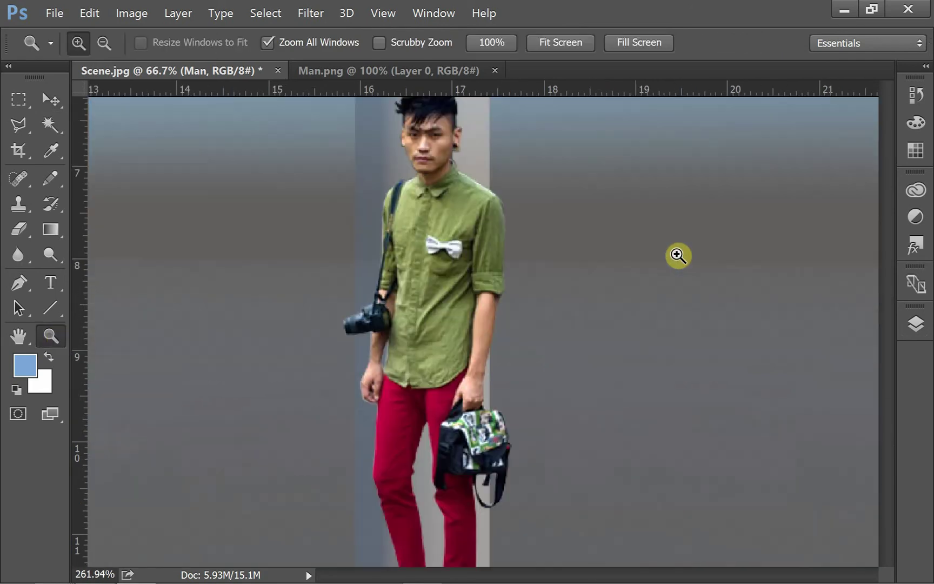
pyautogui.hotkey('ctrl', '-')
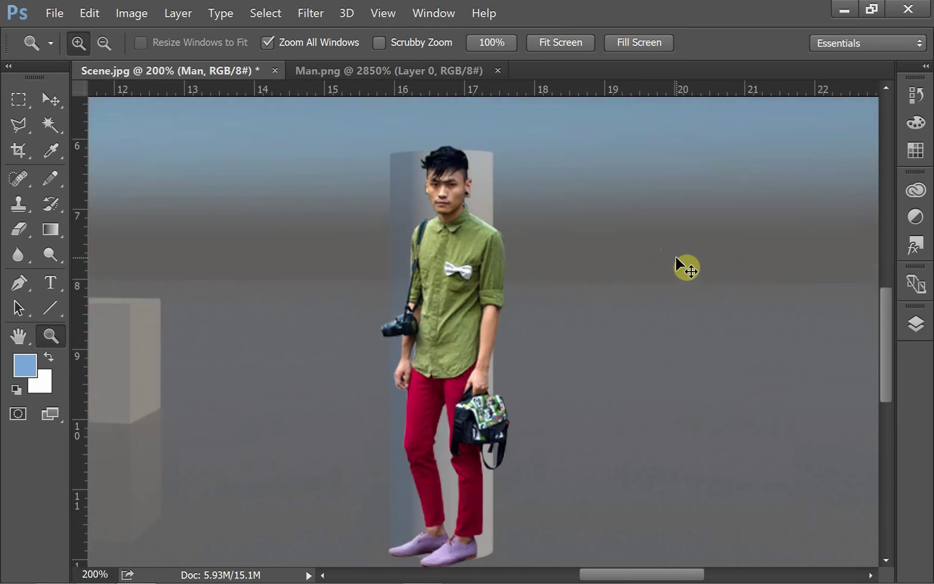
pyautogui.scroll(-1, 664, 304)
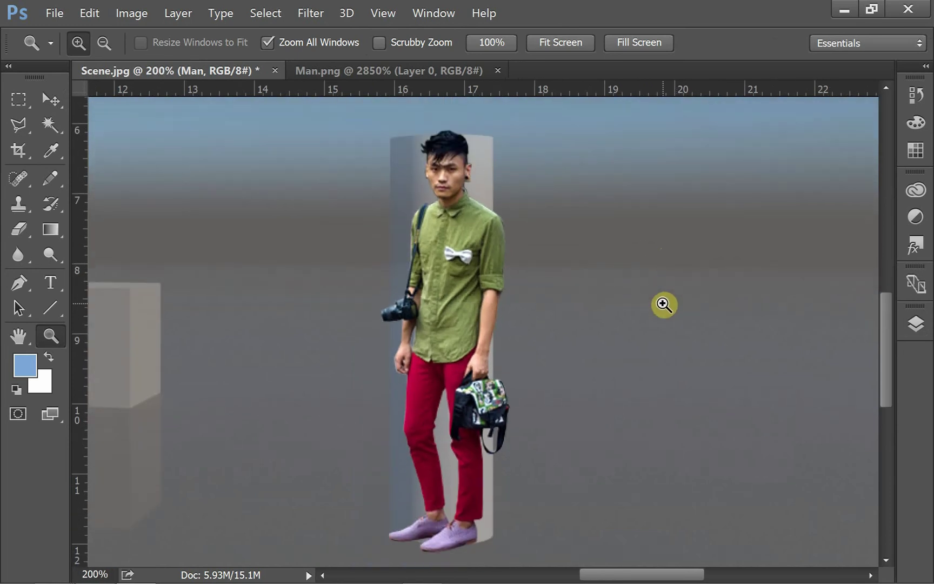
pyautogui.scroll(-1, 664, 305)
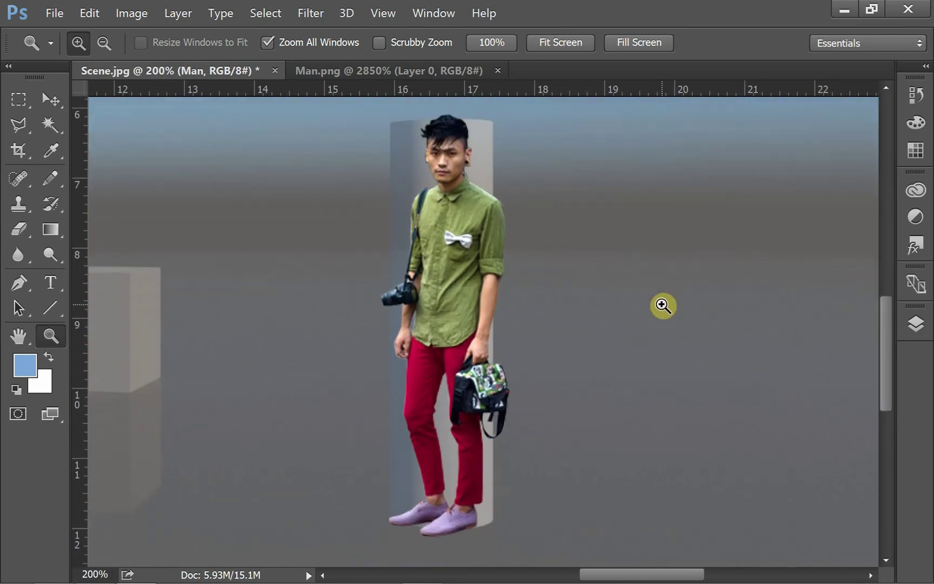
pyautogui.click(916, 323)
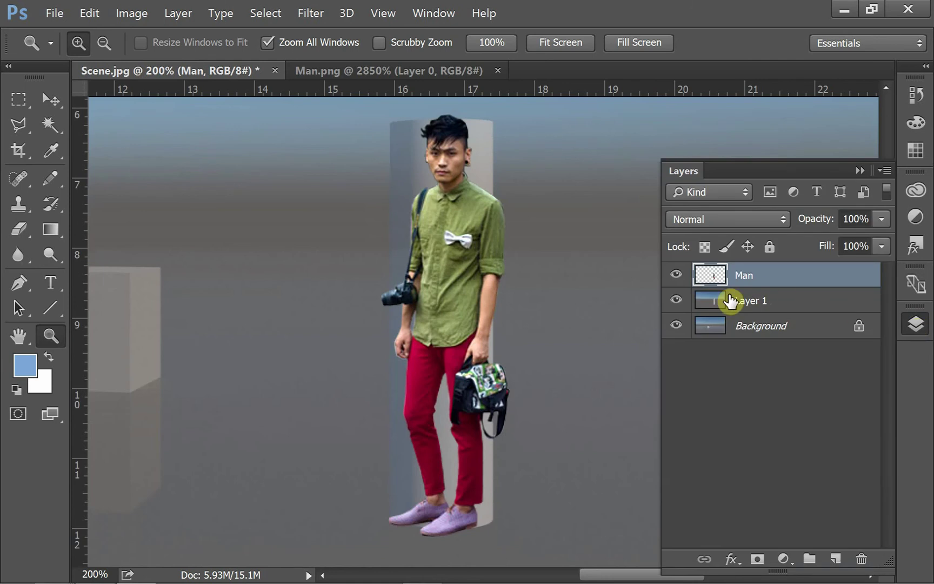
pyautogui.click(676, 275)
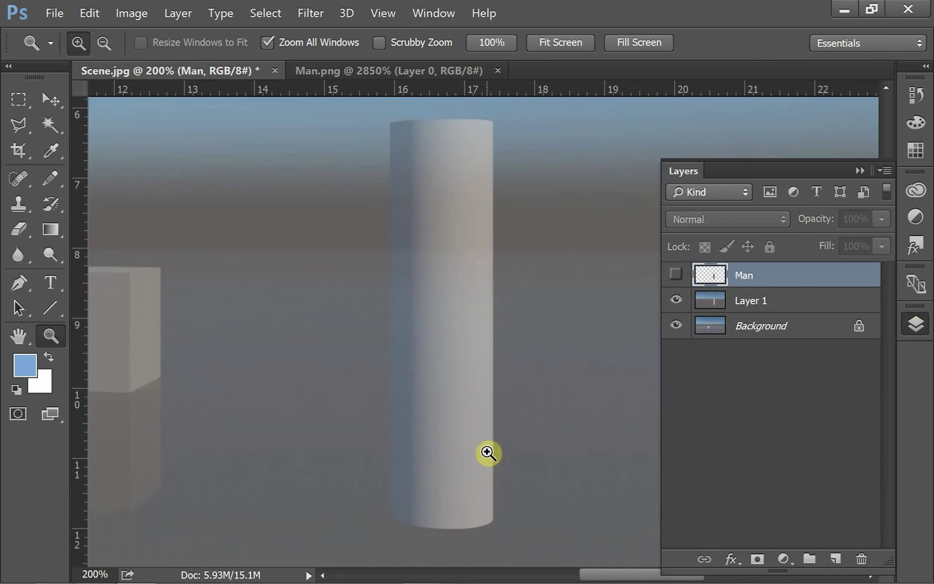
pyautogui.click(677, 275)
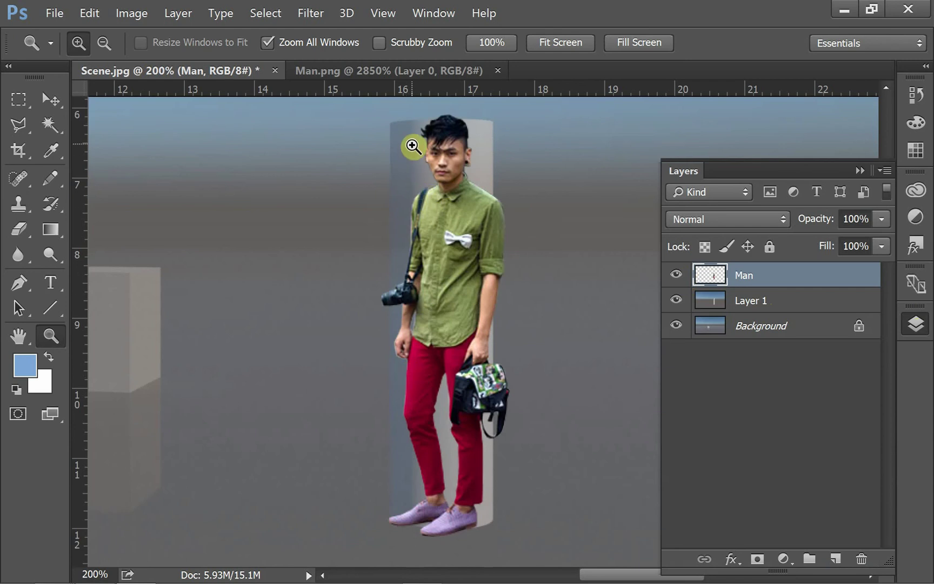
# Hide the reference cylinder layer, Layer 1, leaving the man and the scene background shown
pyautogui.click(676, 300)
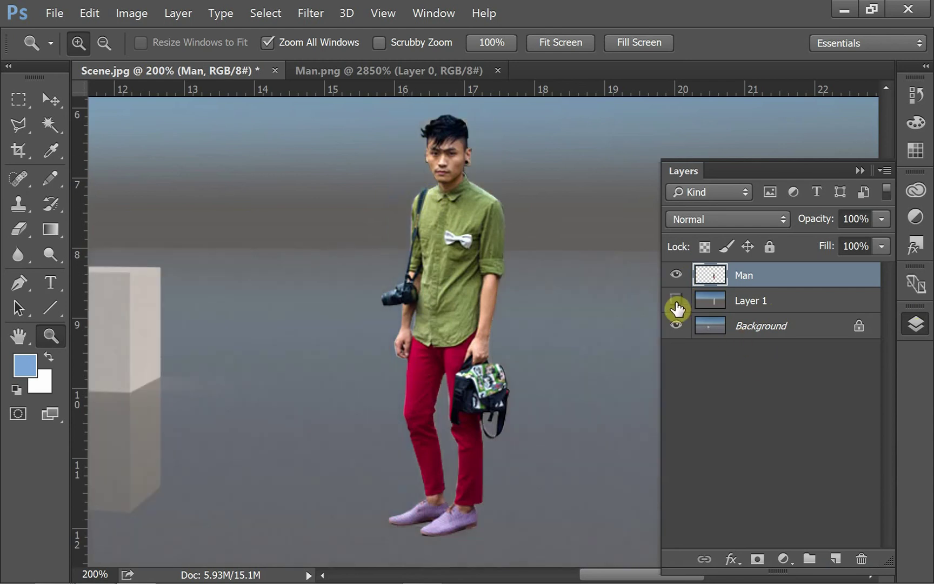
pyautogui.click(859, 171)
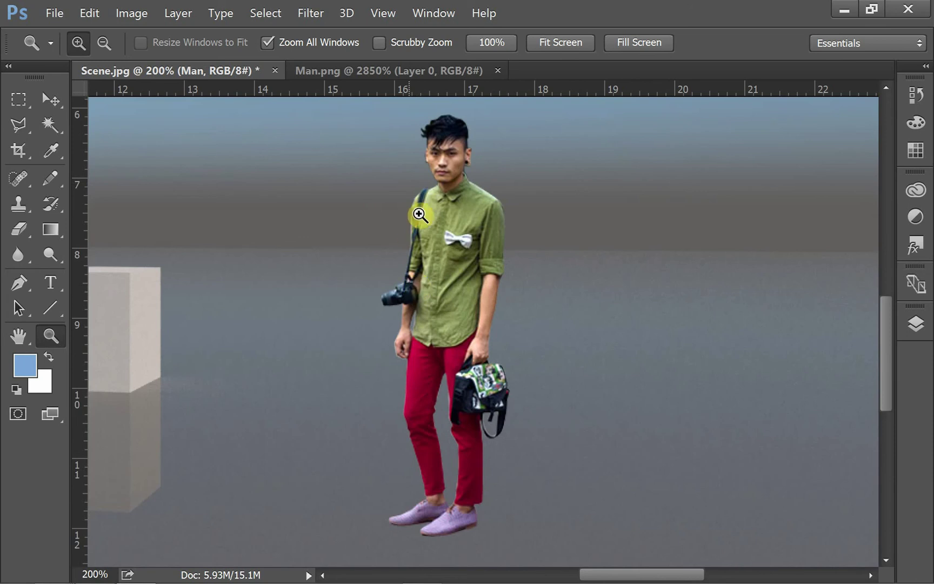
# Choose the Burn tool and set its soft brush size to 68 px
pyautogui.click(418, 364)
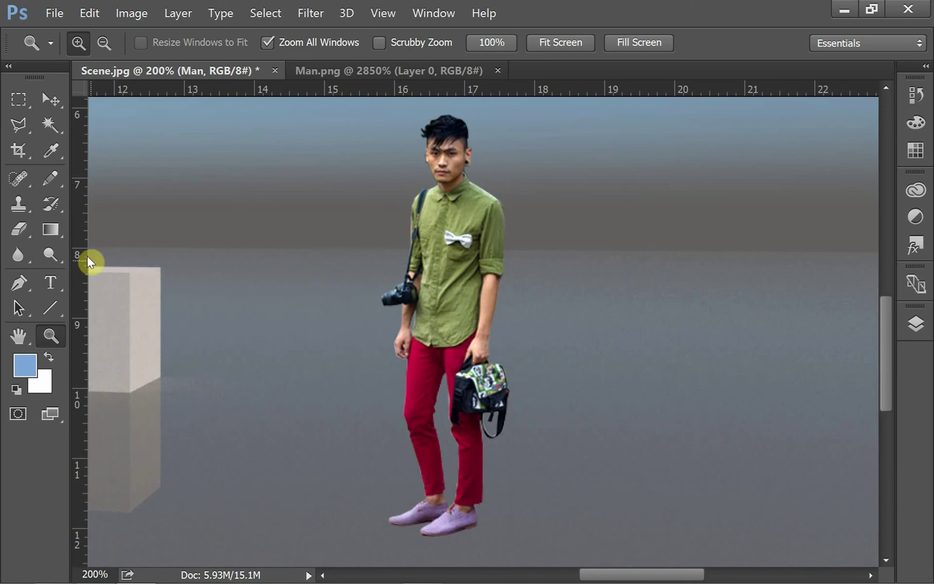
pyautogui.click(52, 256)
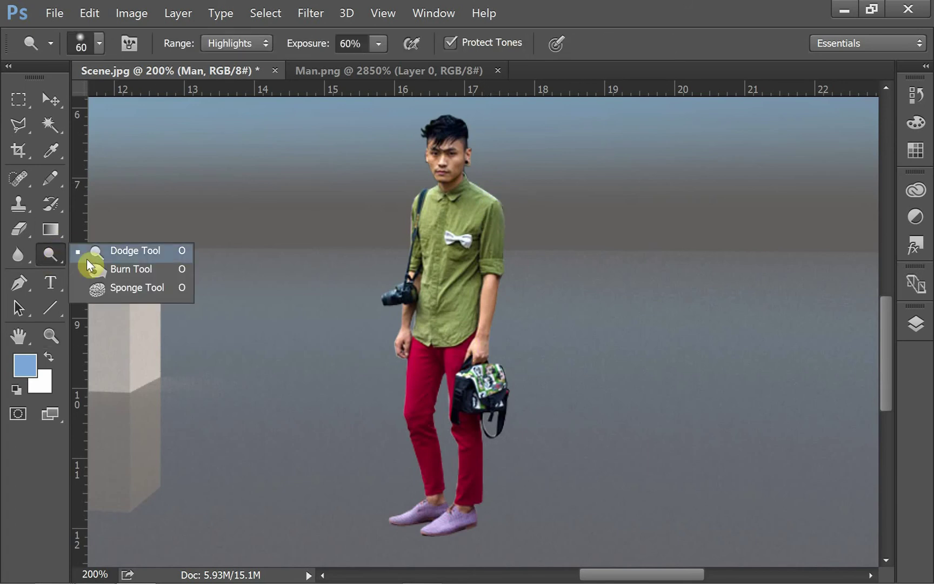
pyautogui.click(109, 272)
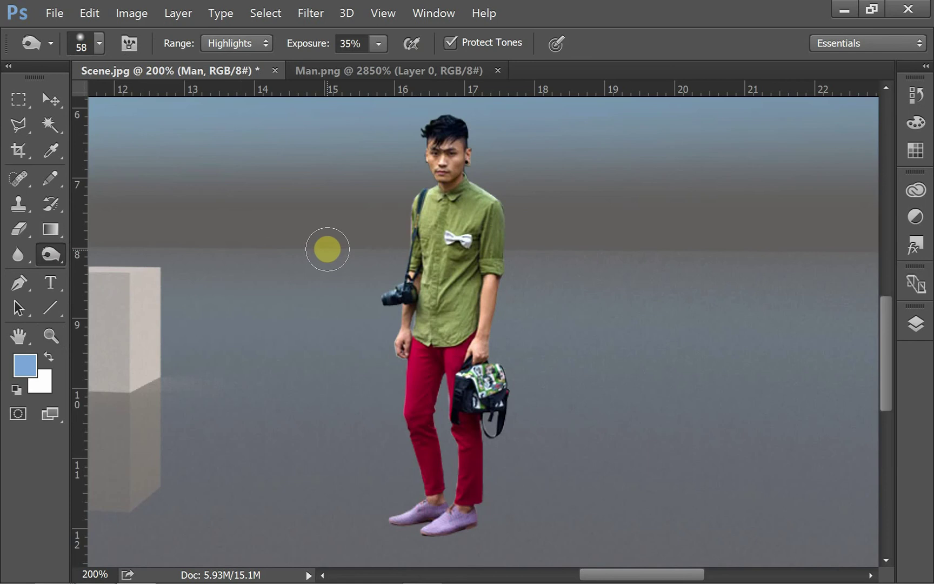
pyautogui.click(97, 44)
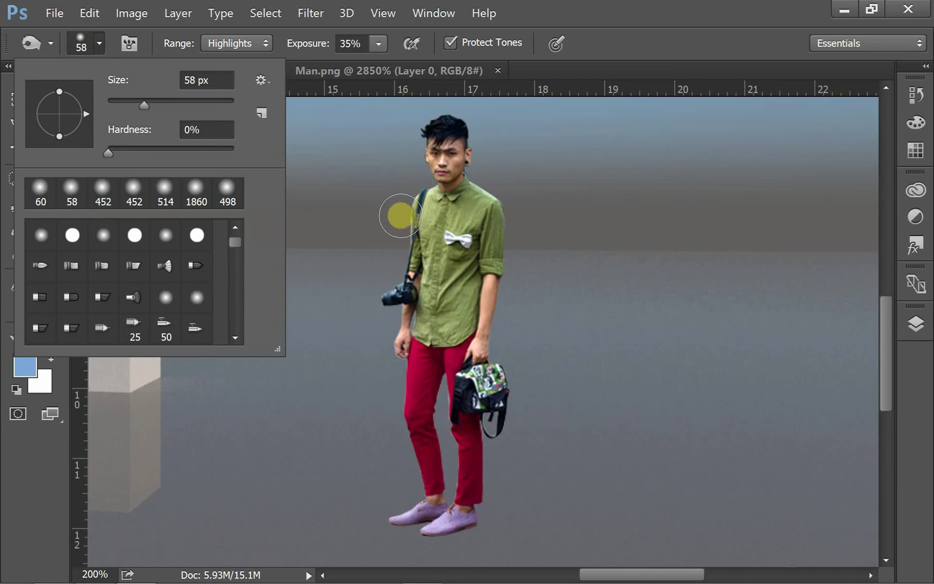
pyautogui.moveTo(156, 106)
pyautogui.mouseDown()
pyautogui.moveTo(181, 107)
pyautogui.moveTo(150, 105)
pyautogui.mouseUp()
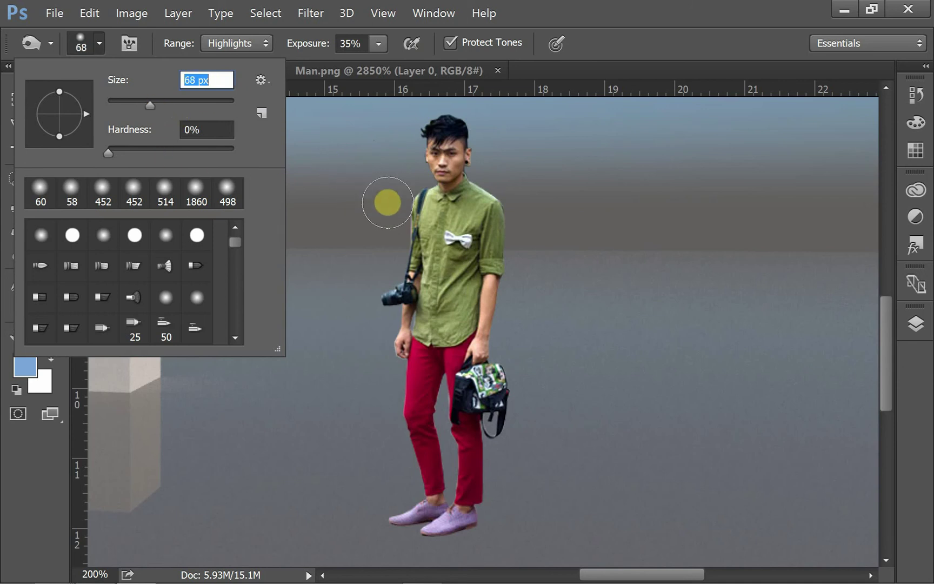
pyautogui.click(98, 44)
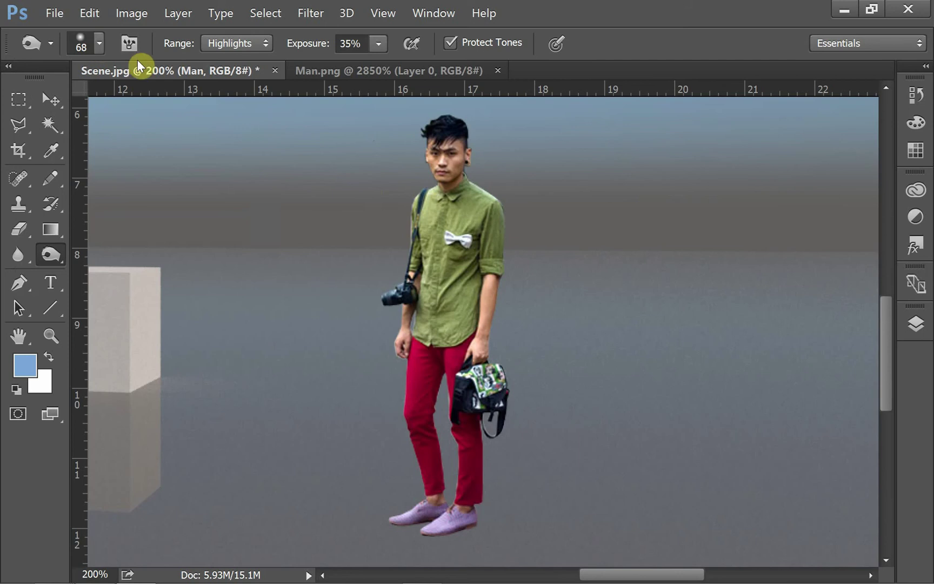
# Burn the highlights down the man's camera side at 35% exposure, starting from the head
pyautogui.click(264, 48)
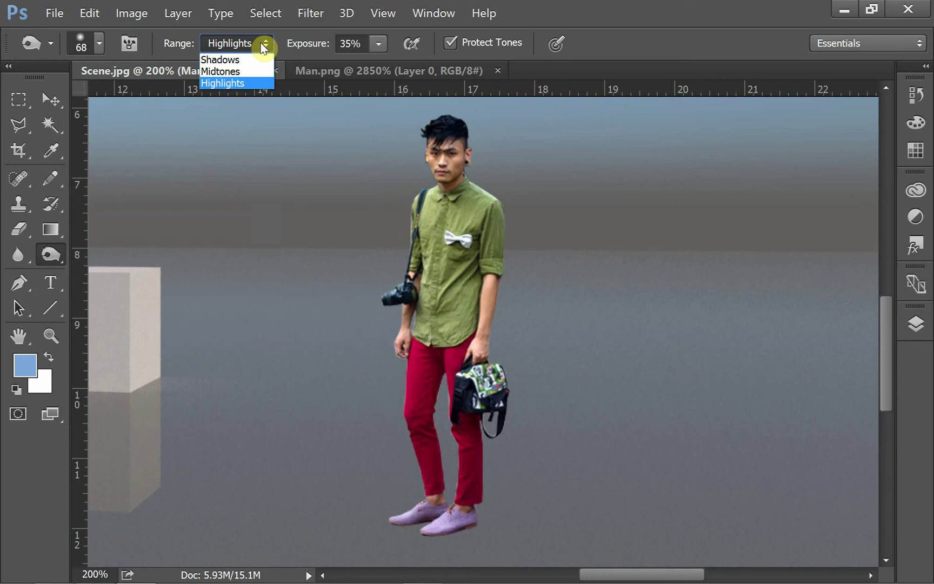
pyautogui.click(263, 48)
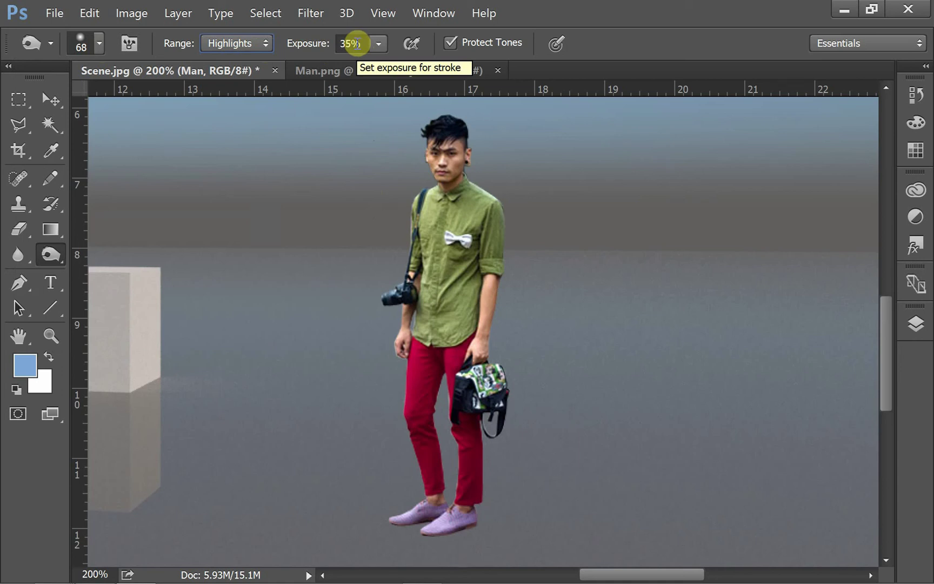
pyautogui.click(425, 132)
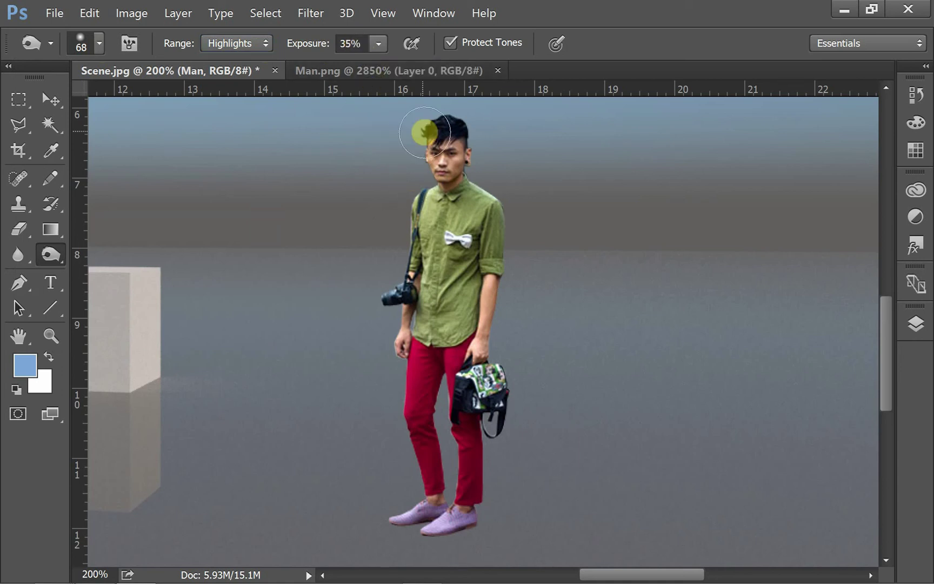
pyautogui.moveTo(425, 132)
pyautogui.mouseDown()
pyautogui.moveTo(397, 411)
pyautogui.moveTo(407, 477)
pyautogui.moveTo(389, 522)
pyautogui.moveTo(408, 490)
pyautogui.moveTo(415, 238)
pyautogui.moveTo(431, 121)
pyautogui.moveTo(429, 149)
pyautogui.mouseUp()
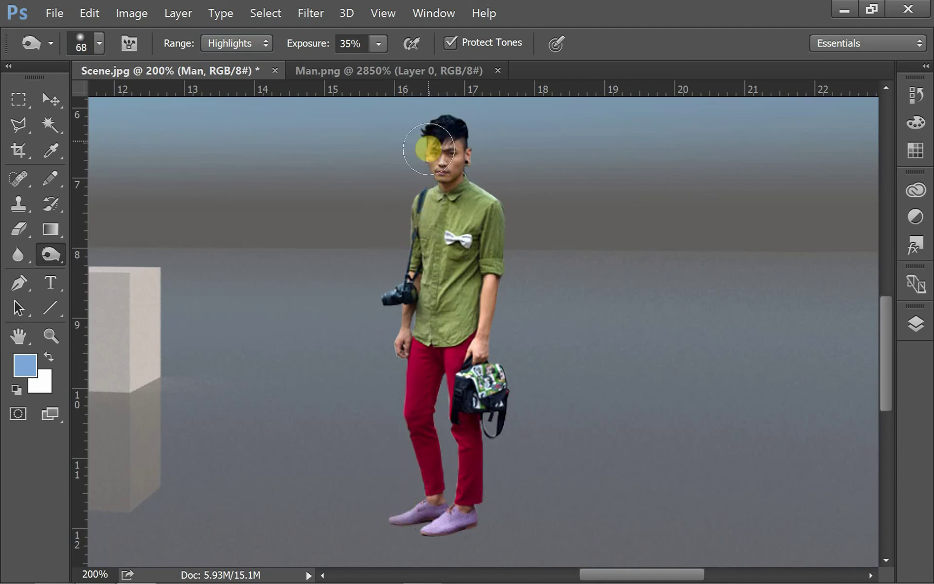
# Burn the midtones down the man's camera side, from face to shoes, at 35% exposure
pyautogui.click(251, 44)
pyautogui.click(252, 68)
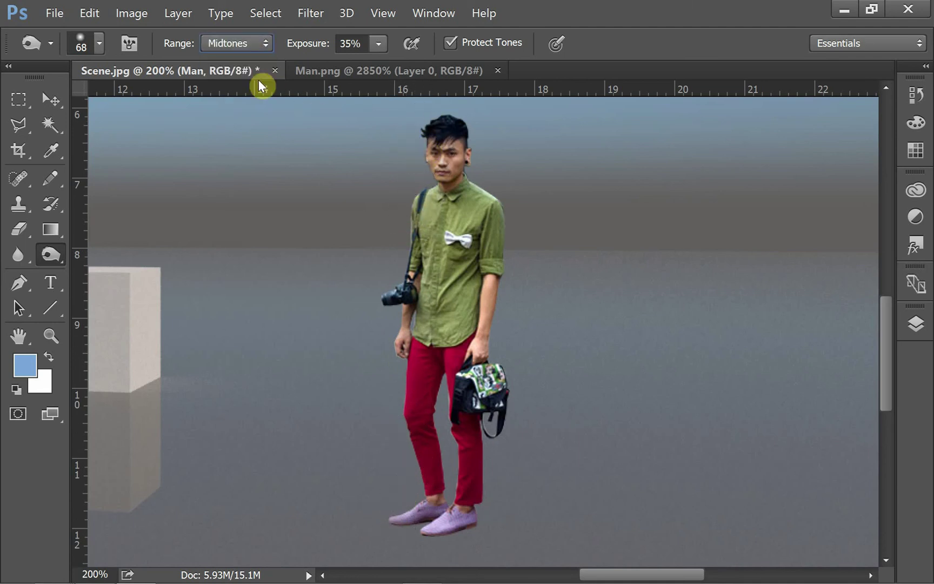
pyautogui.moveTo(417, 151)
pyautogui.mouseDown()
pyautogui.moveTo(393, 312)
pyautogui.moveTo(391, 372)
pyautogui.moveTo(409, 451)
pyautogui.moveTo(397, 518)
pyautogui.moveTo(414, 494)
pyautogui.moveTo(433, 199)
pyautogui.mouseUp()
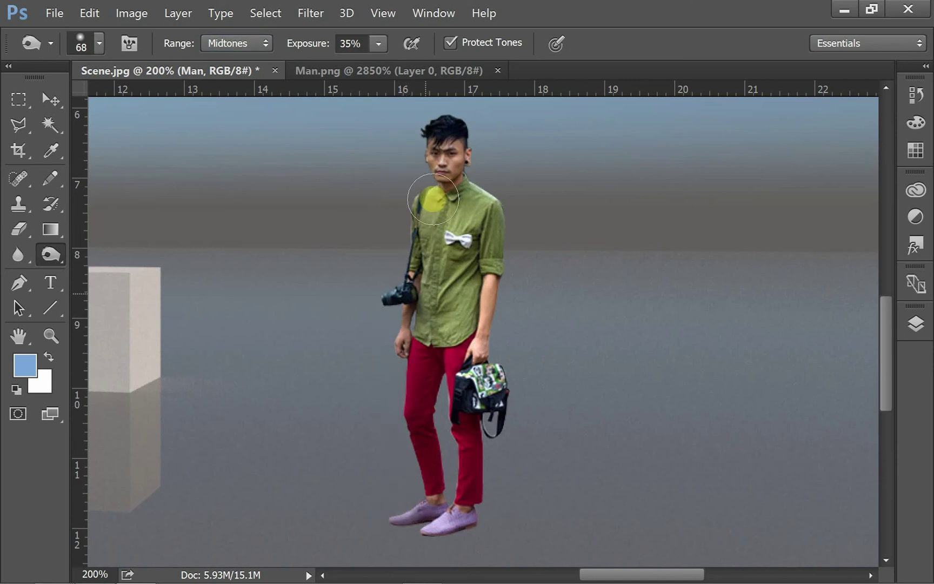
# Burn the shadows along the man's camera side with the range set to Shadows at 35% exposure
pyautogui.click(240, 45)
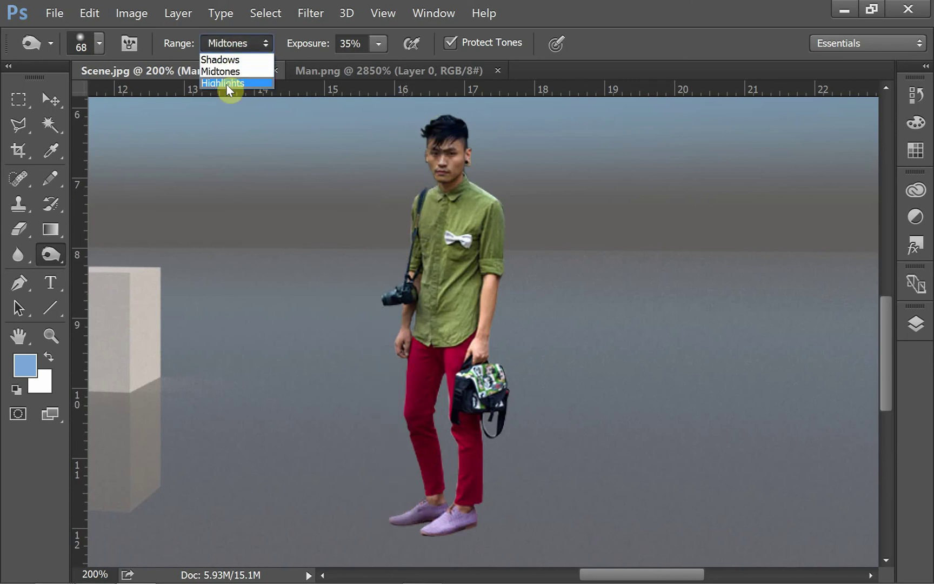
pyautogui.click(227, 84)
pyautogui.click(227, 43)
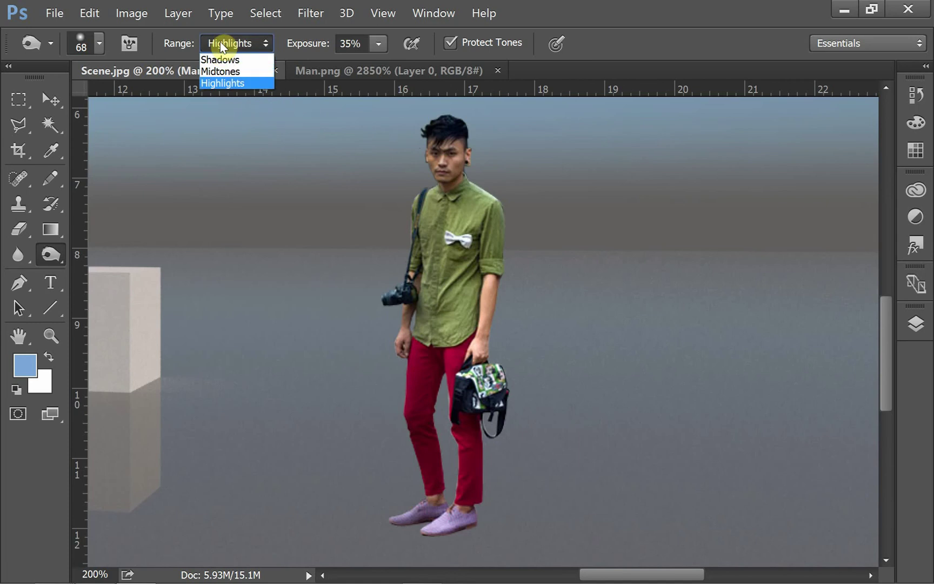
pyautogui.click(225, 59)
pyautogui.moveTo(333, 129)
pyautogui.mouseDown()
pyautogui.moveTo(419, 142)
pyautogui.moveTo(428, 178)
pyautogui.moveTo(411, 267)
pyautogui.moveTo(411, 490)
pyautogui.moveTo(395, 514)
pyautogui.moveTo(301, 213)
pyautogui.mouseUp()
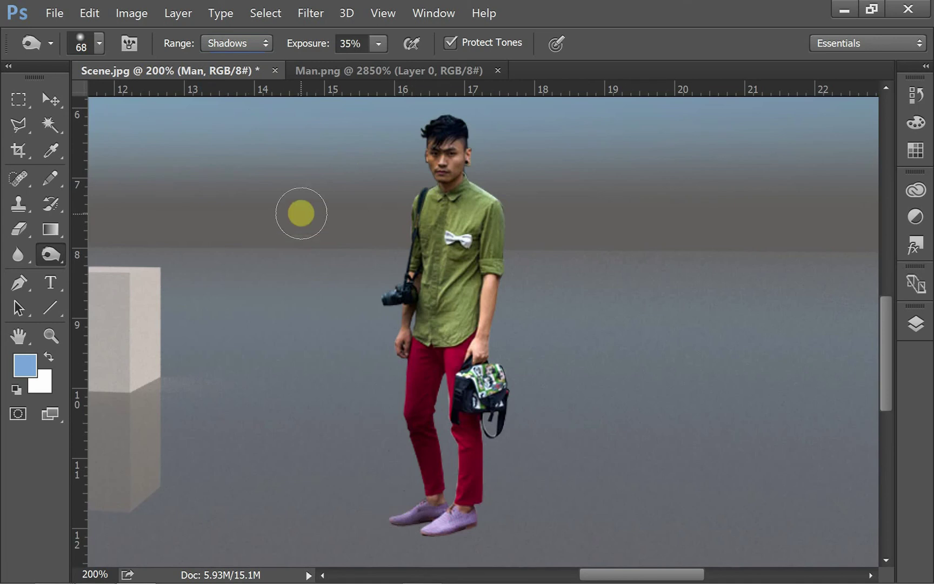
# Compare the man before and after burning by switching between the Nudge and last Burn Tool history states
pyautogui.click(916, 95)
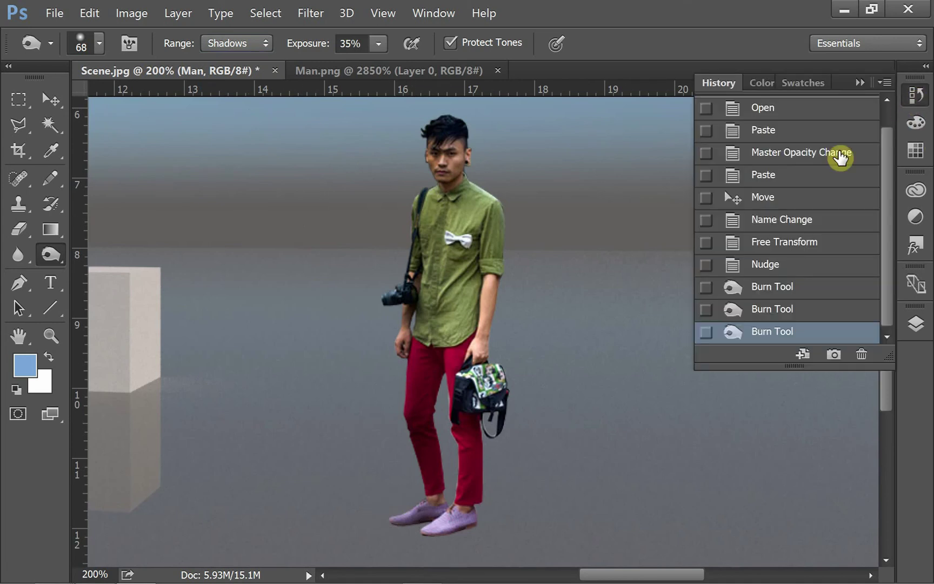
pyautogui.click(808, 267)
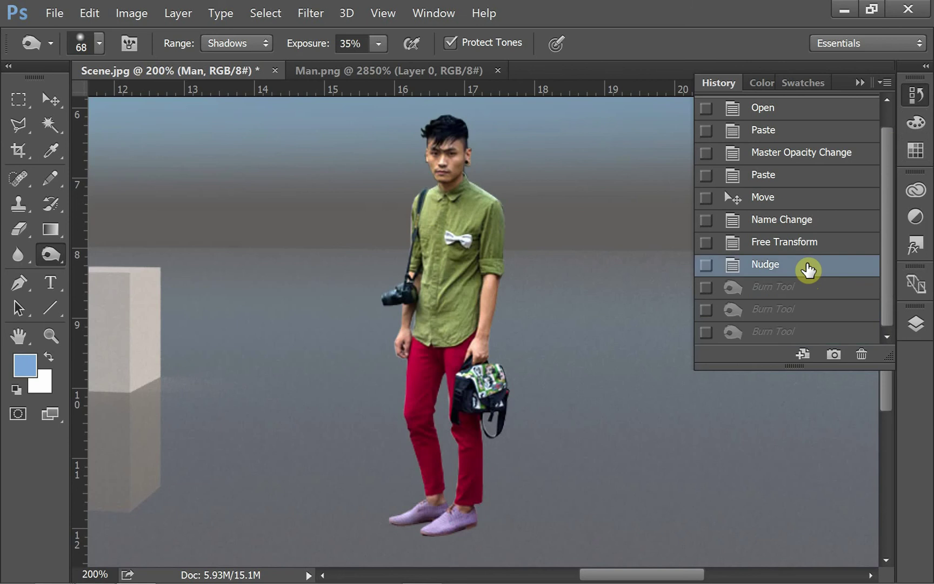
pyautogui.click(814, 332)
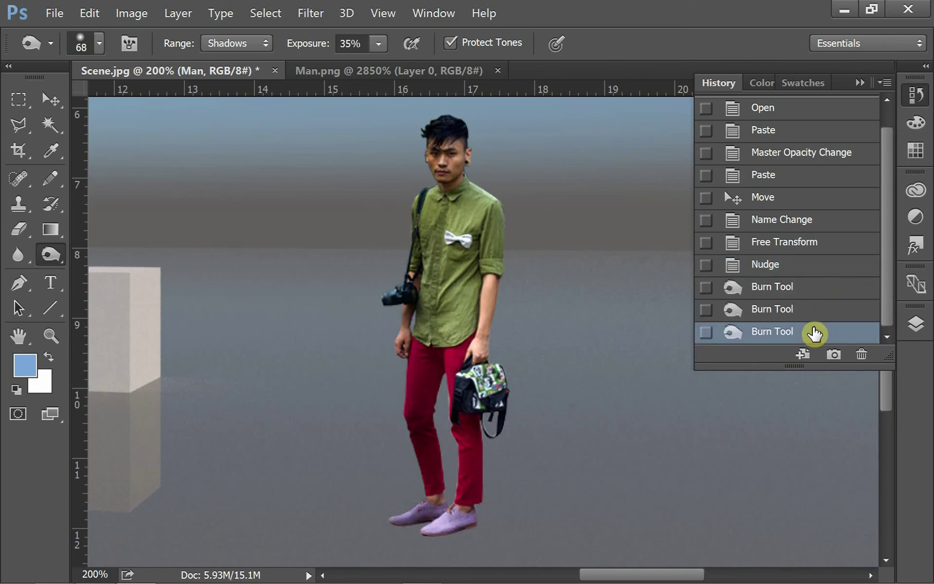
pyautogui.click(860, 82)
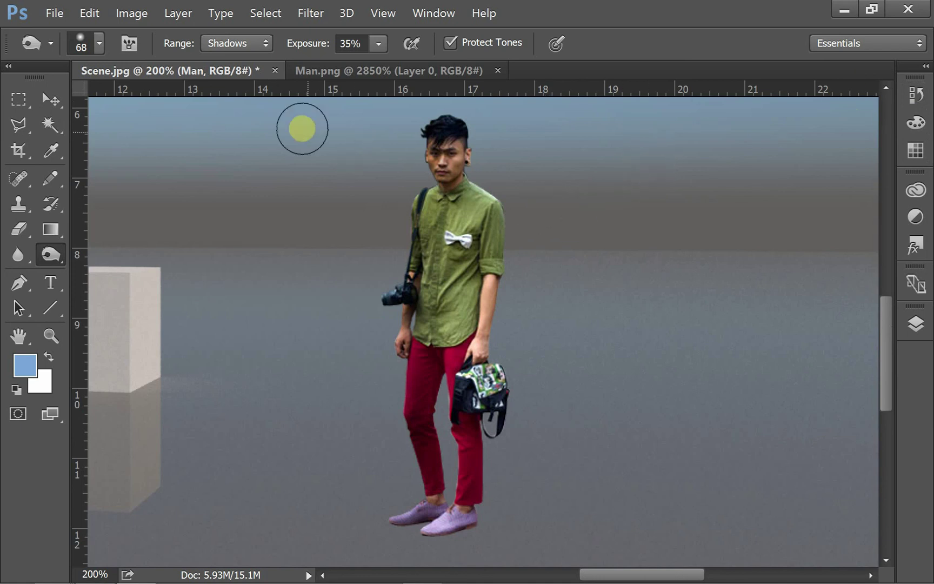
# Dodge the shadows down the man's bag side with a 60 px brush at 60% exposure
pyautogui.rightClick(53, 257)
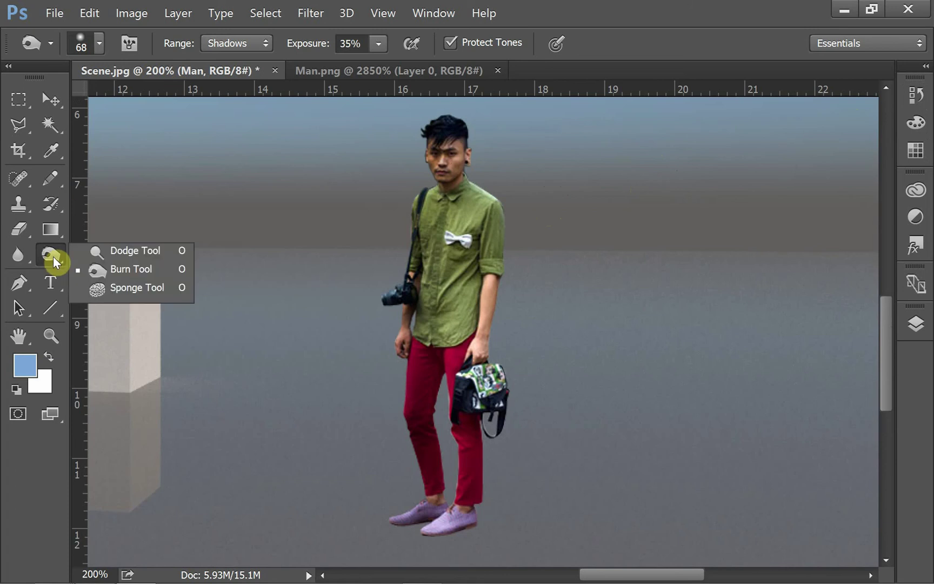
pyautogui.click(112, 249)
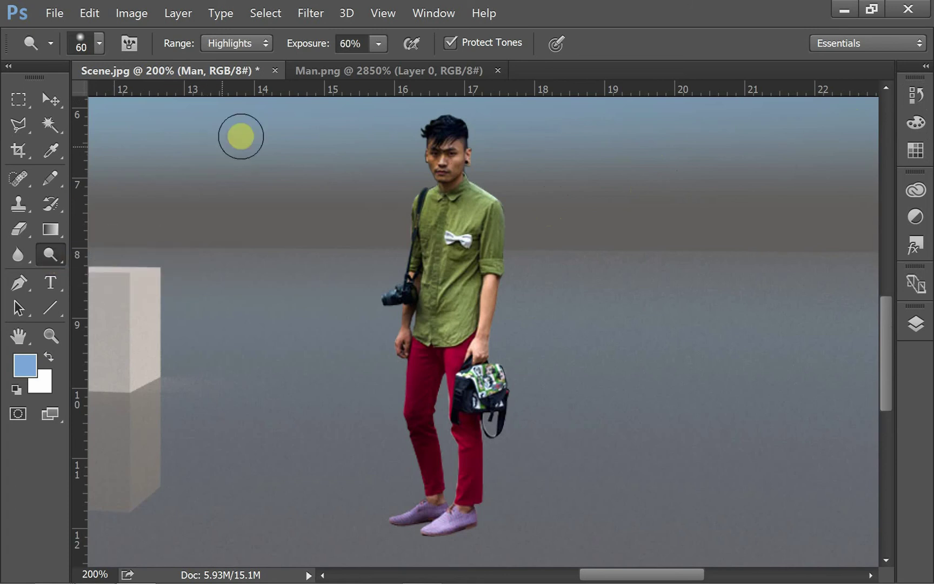
pyautogui.click(224, 44)
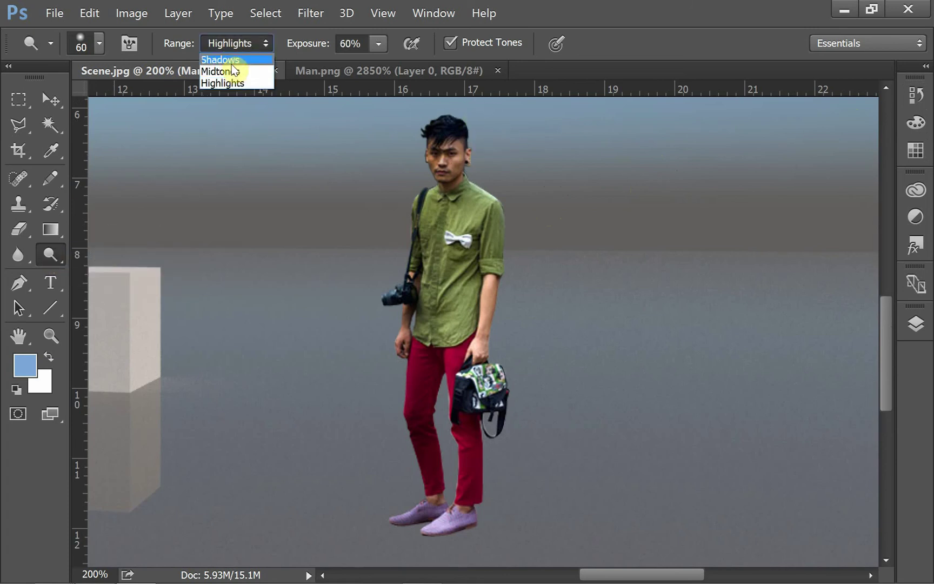
pyautogui.click(227, 58)
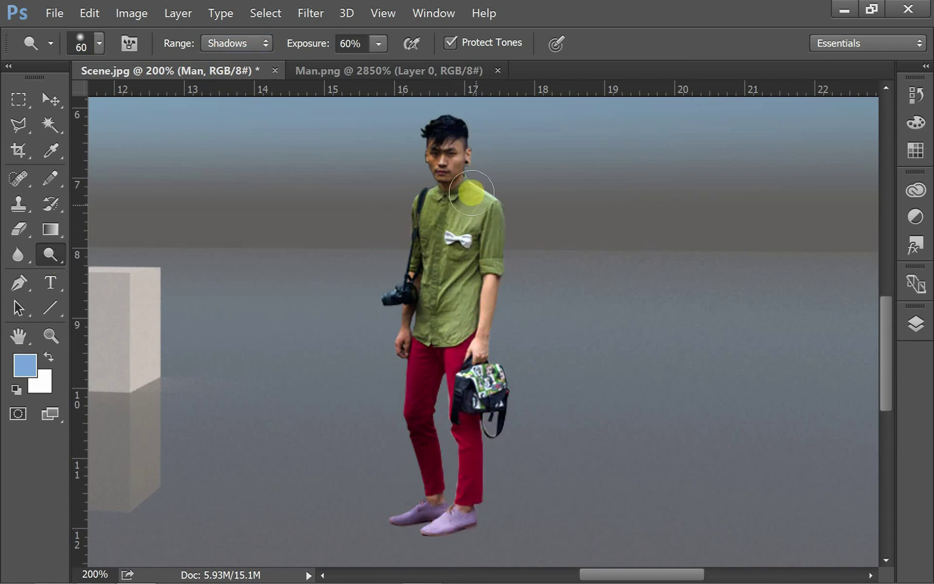
# Dodge the midtones down the man's bag side, from head to front shoe, at 60% exposure
pyautogui.click(206, 47)
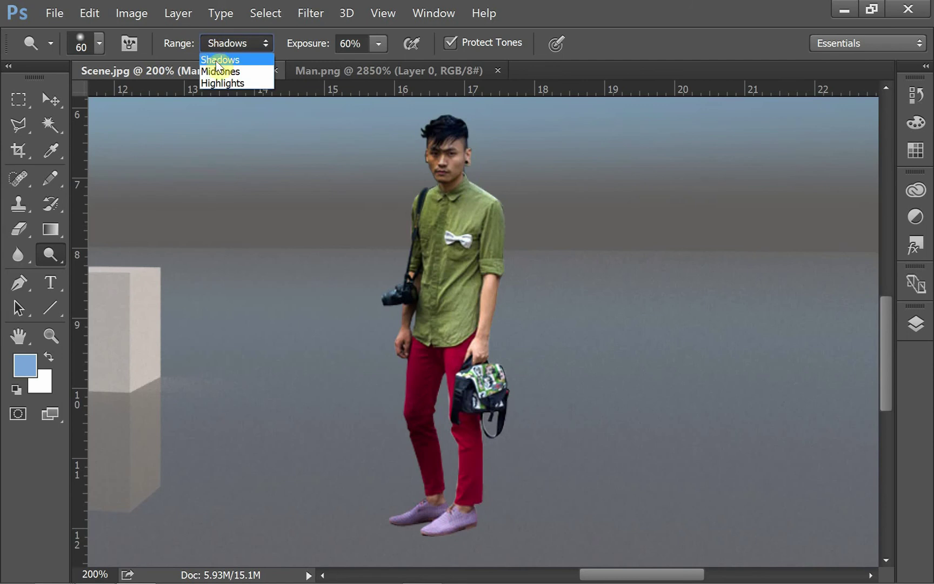
pyautogui.click(227, 75)
pyautogui.moveTo(433, 133)
pyautogui.mouseDown()
pyautogui.moveTo(456, 132)
pyautogui.moveTo(484, 222)
pyautogui.moveTo(472, 300)
pyautogui.moveTo(480, 388)
pyautogui.moveTo(474, 468)
pyautogui.moveTo(449, 517)
pyautogui.mouseUp()
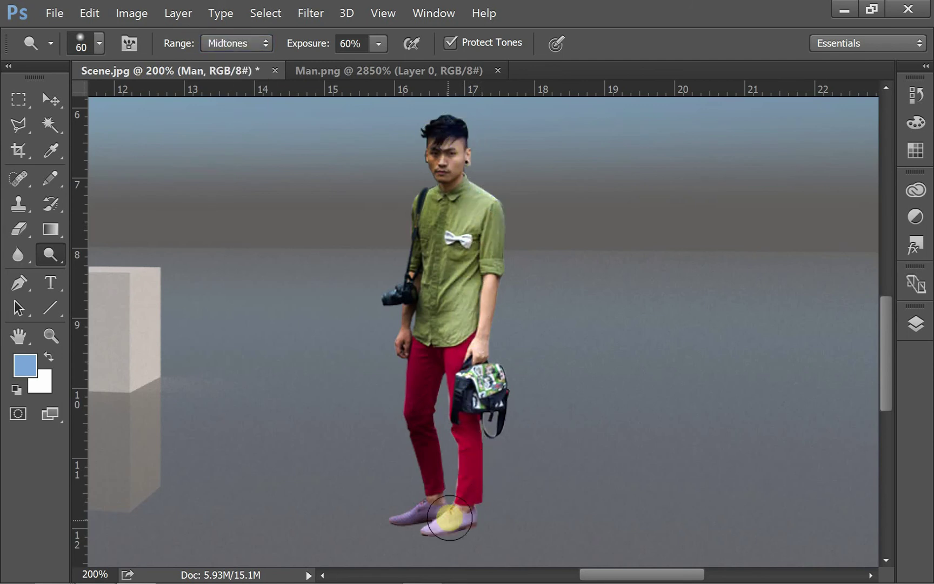
# Dodge the highlights on the man's bag side, covering face, shirt, arm, trousers and shoe, at 60% exposure
pyautogui.click(259, 46)
pyautogui.click(256, 81)
pyautogui.moveTo(416, 158)
pyautogui.mouseDown()
pyautogui.moveTo(457, 139)
pyautogui.moveTo(479, 214)
pyautogui.moveTo(462, 495)
pyautogui.moveTo(422, 512)
pyautogui.mouseUp()
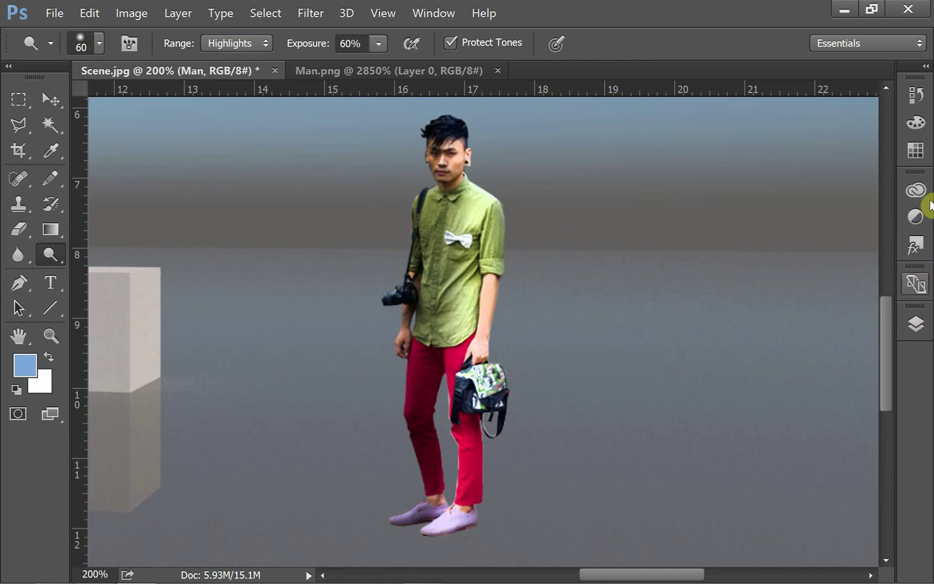
# Compare the man before and after all burning and dodging by switching between the Nudge and last Dodge Tool history states
pyautogui.click(924, 95)
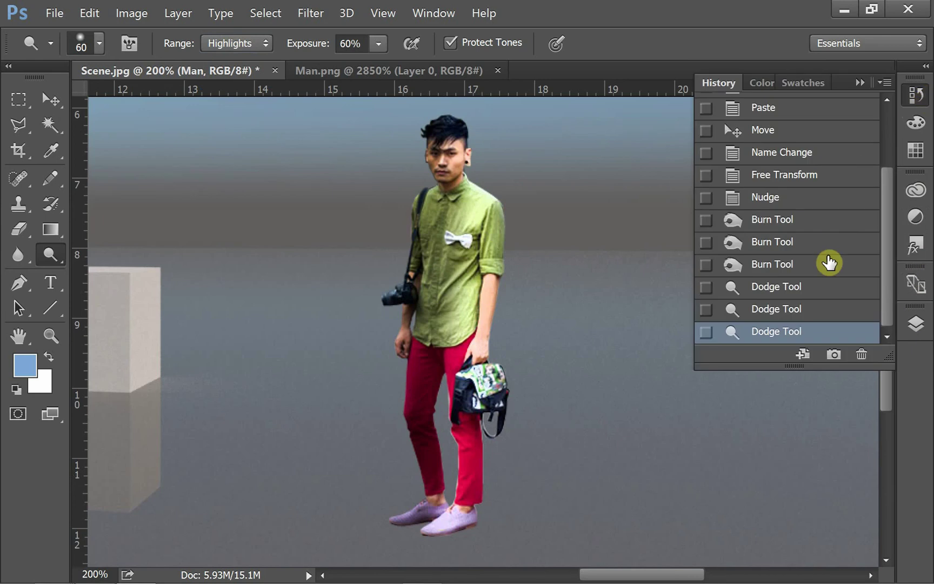
pyautogui.click(798, 331)
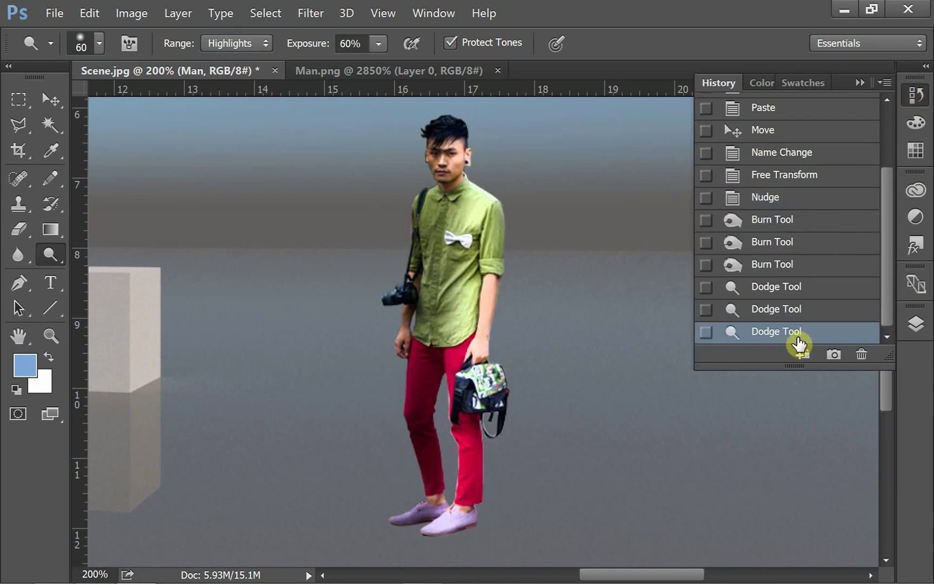
pyautogui.click(797, 199)
pyautogui.click(783, 331)
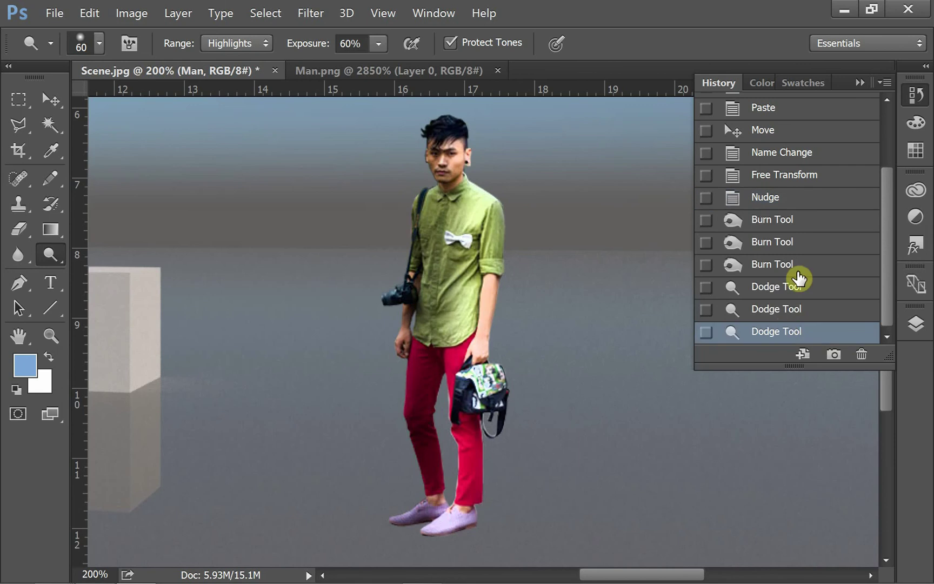
pyautogui.click(803, 200)
pyautogui.click(772, 334)
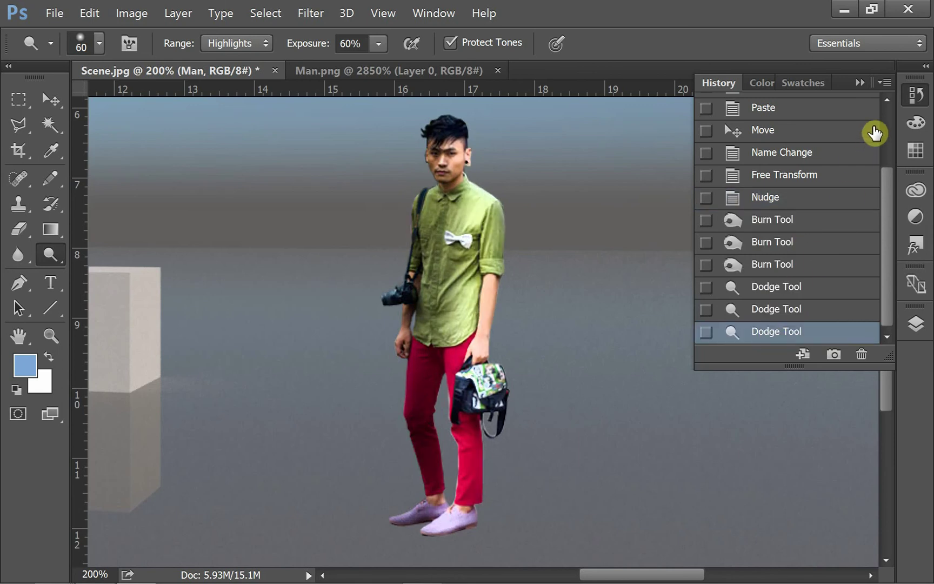
pyautogui.click(859, 84)
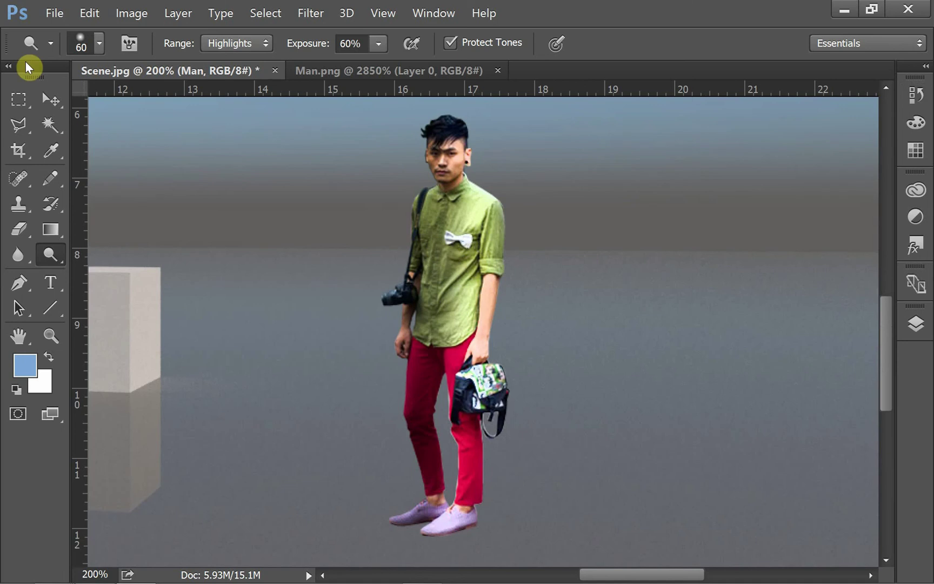
# Save the composition as Scene.psd in the Photoshop People folder, with layers and Maximize Compatibility on
pyautogui.click(54, 15)
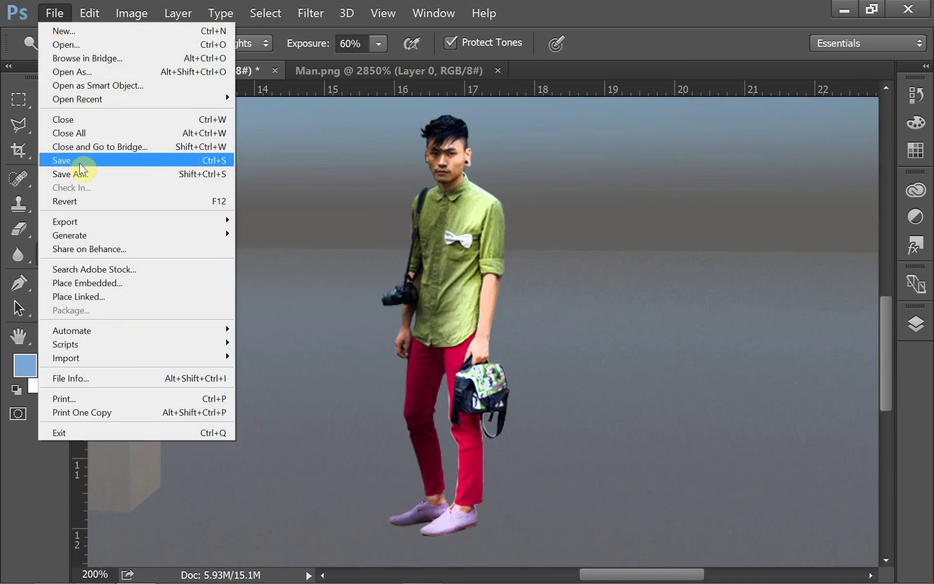
pyautogui.click(79, 161)
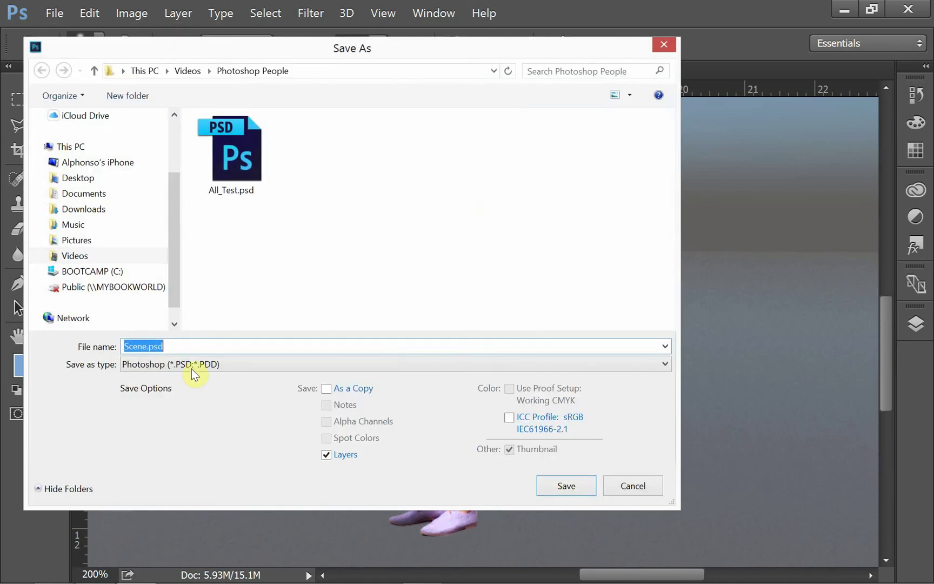
pyautogui.click(581, 484)
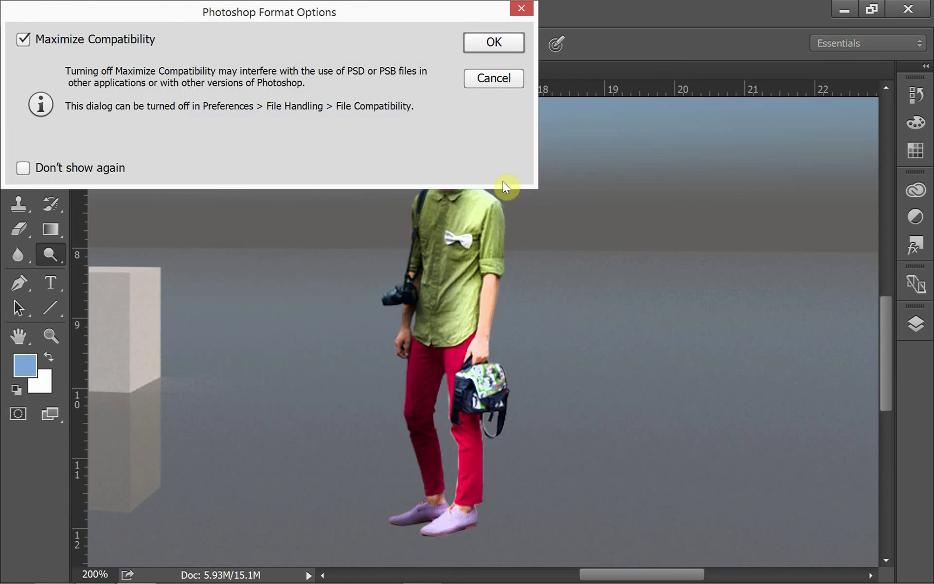
pyautogui.click(490, 44)
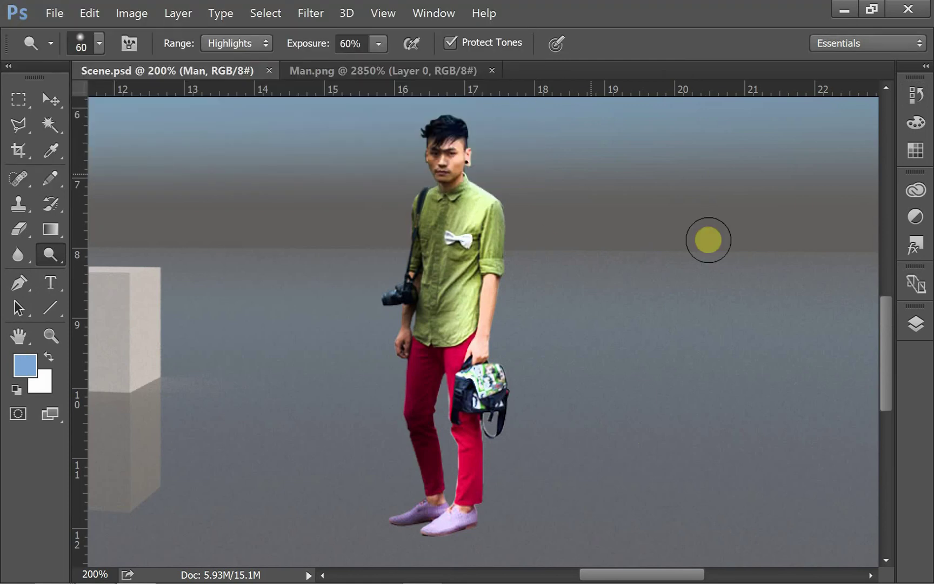
# Duplicate the Man layer and rename the copy Man Reflection
pyautogui.click(913, 331)
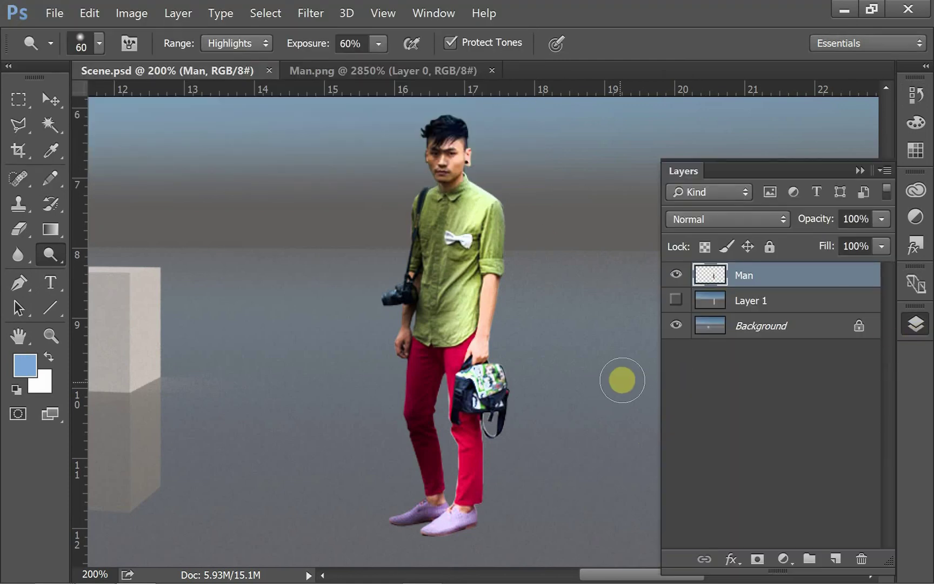
pyautogui.click(861, 170)
pyautogui.hotkey('ctrl', '-')
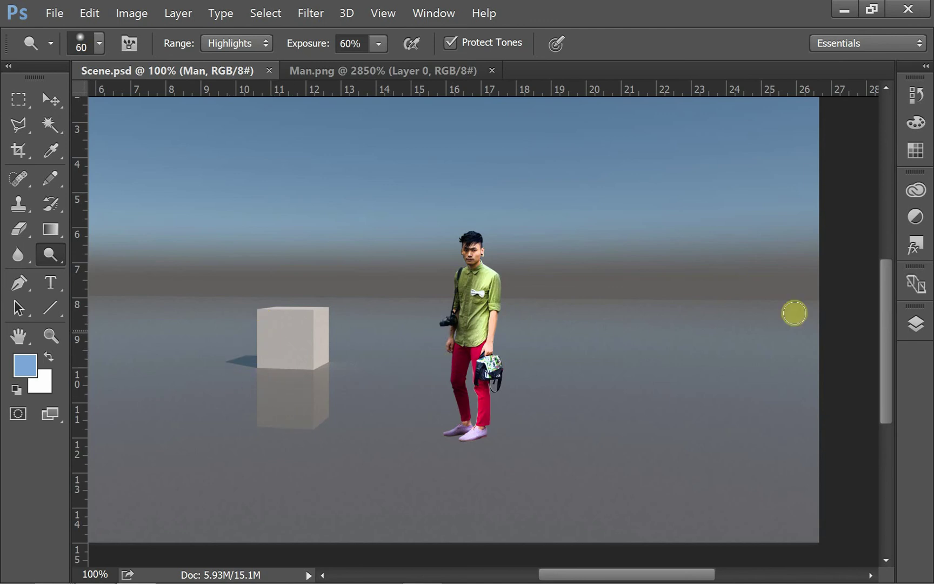
pyautogui.click(918, 322)
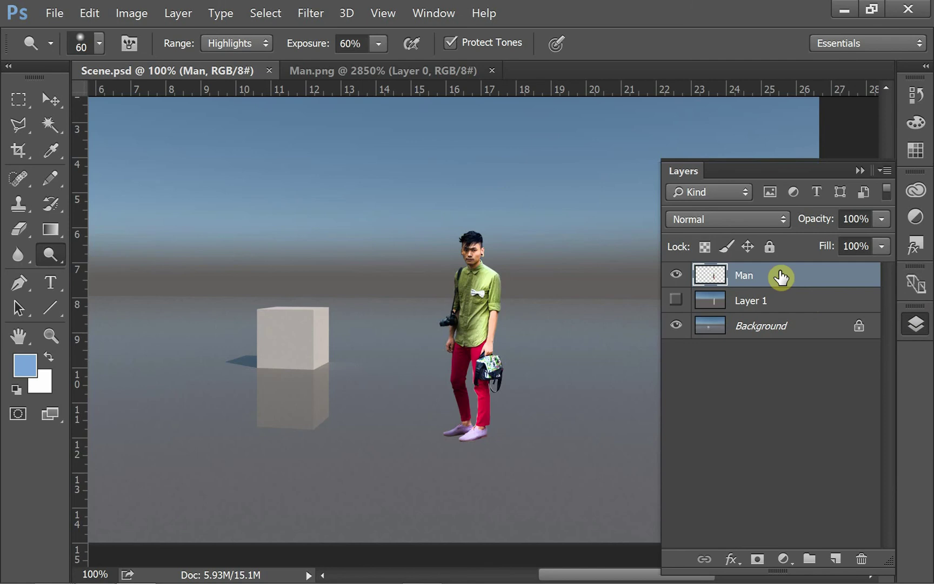
pyautogui.hotkey('ctrl', 'j')
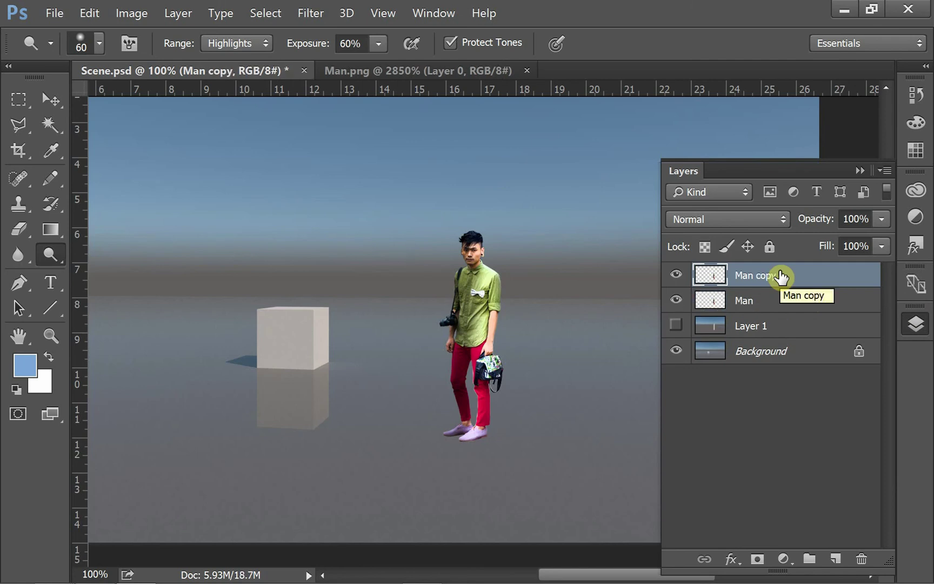
pyautogui.doubleClick(756, 280)
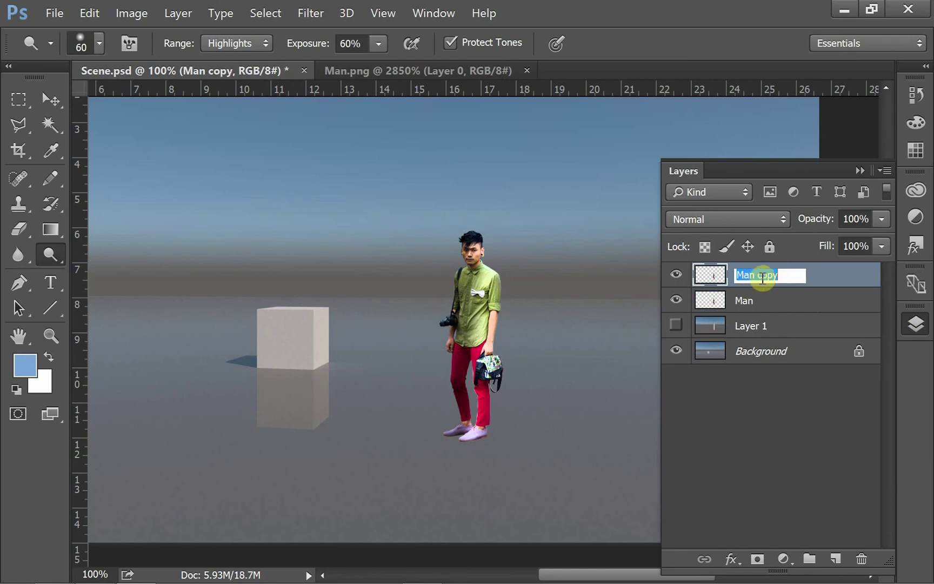
pyautogui.click(770, 273)
pyautogui.doubleClick(760, 275)
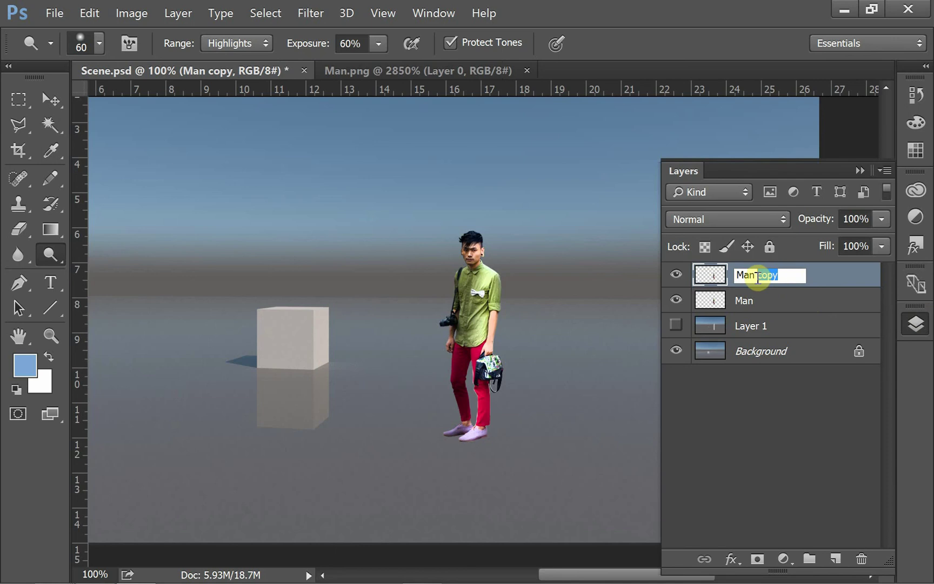
pyautogui.write('Reflection')
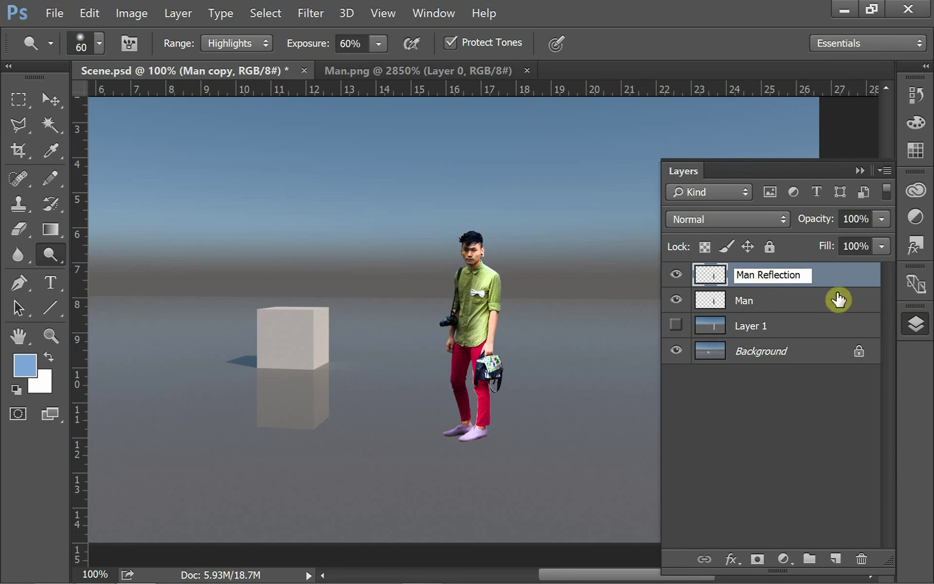
pyautogui.click(851, 273)
# Place the Man Reflection layer directly beneath the Man layer and flip it vertically
pyautogui.moveTo(832, 273); pyautogui.dragTo(832, 313)
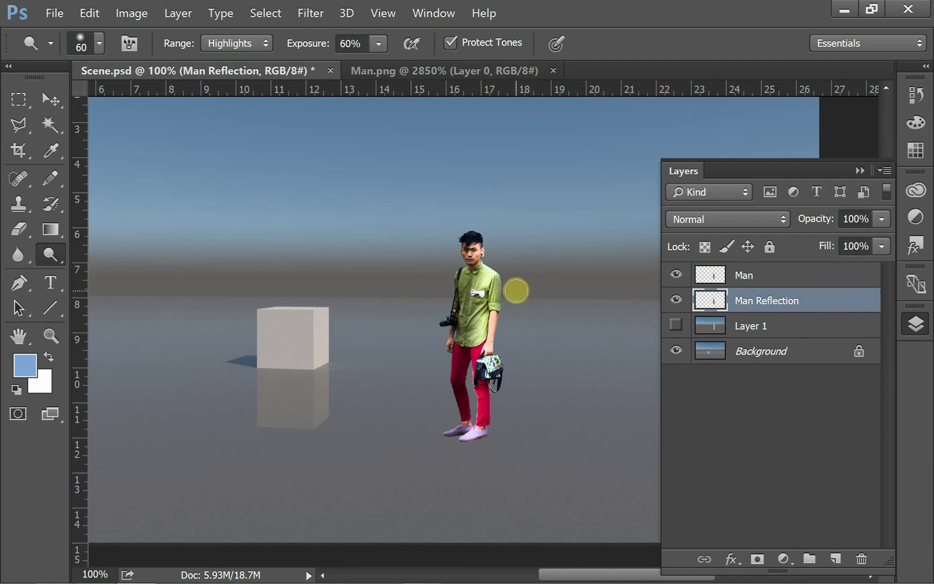
pyautogui.hotkey('ctrl', 't')
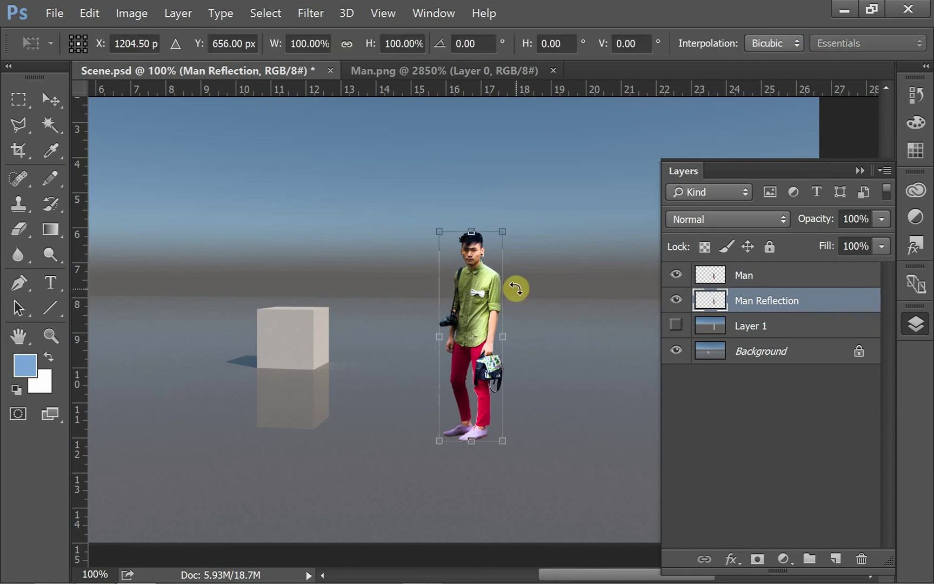
pyautogui.rightClick(475, 277)
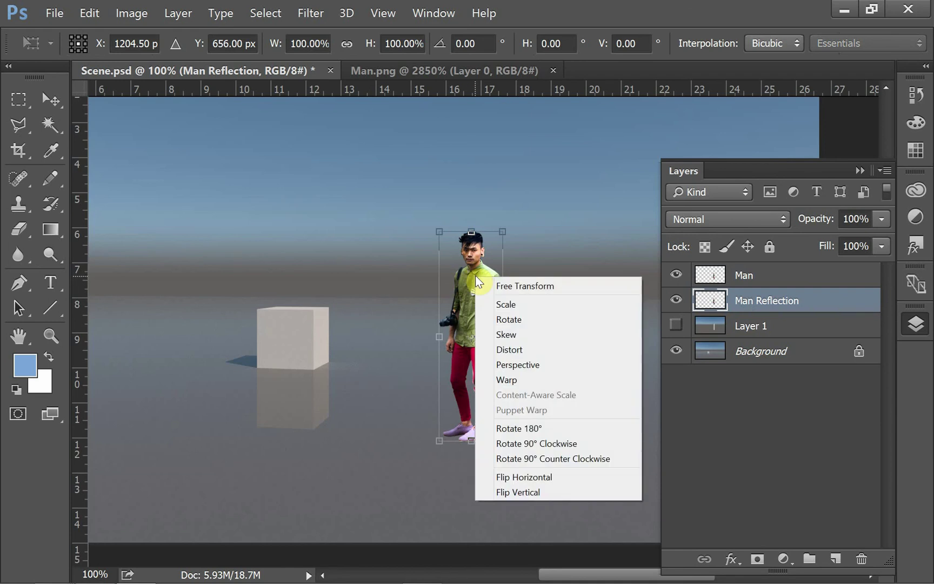
pyautogui.click(543, 493)
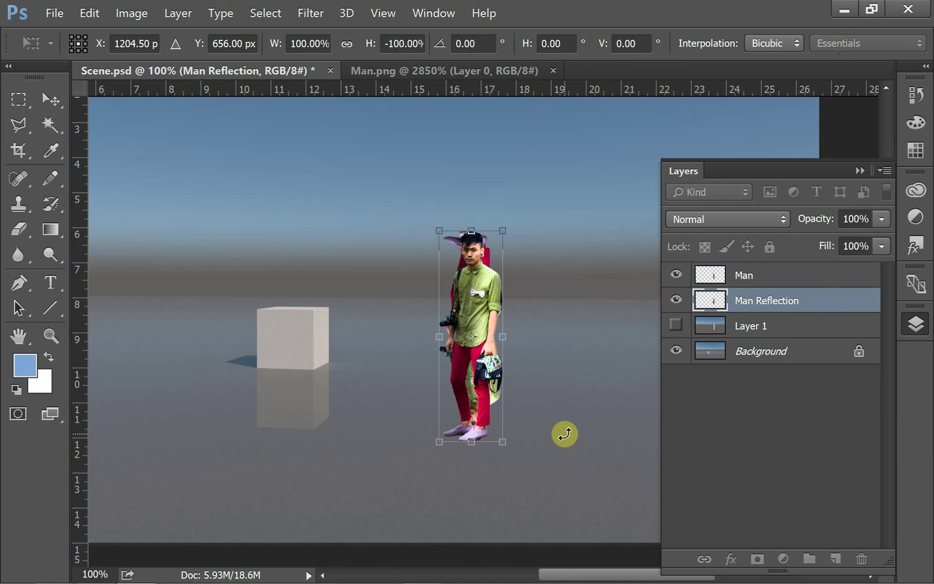
pyautogui.press('o')
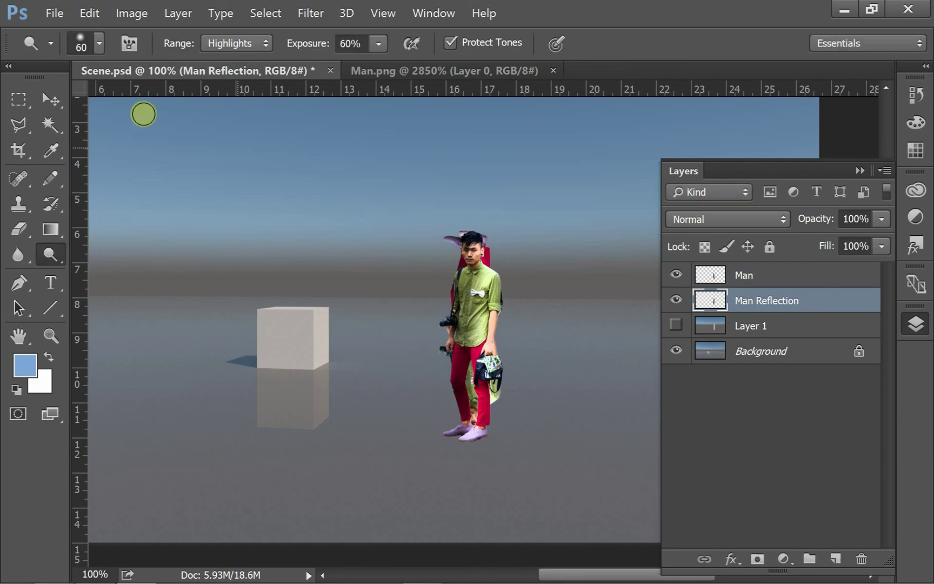
# Move the flipped reflection down below the man and nudge it until its shoes meet his shoes
pyautogui.click(60, 104)
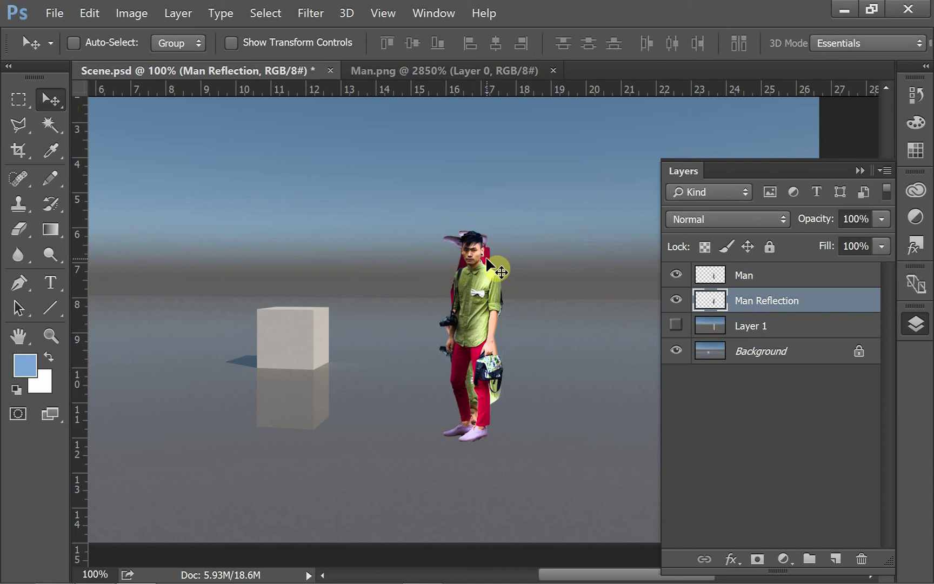
pyautogui.moveTo(487, 262); pyautogui.dragTo(506, 464)
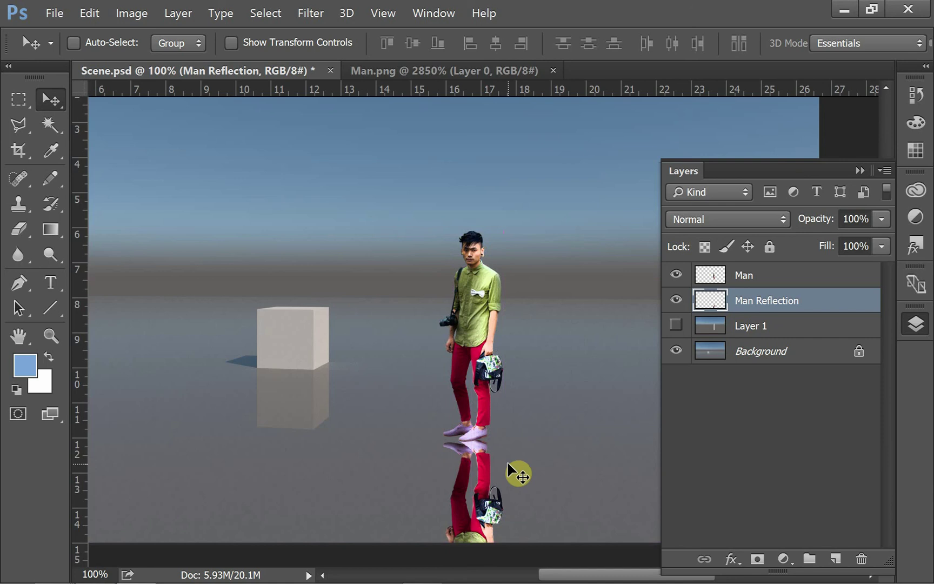
pyautogui.press('Up')
pyautogui.press('Up')
pyautogui.press('Up')
pyautogui.press('Up')
pyautogui.press('Up')
pyautogui.press('Up')
pyautogui.press('Up')
pyautogui.press('Up')
pyautogui.press('Up')
pyautogui.press('Up')
pyautogui.press('Up')
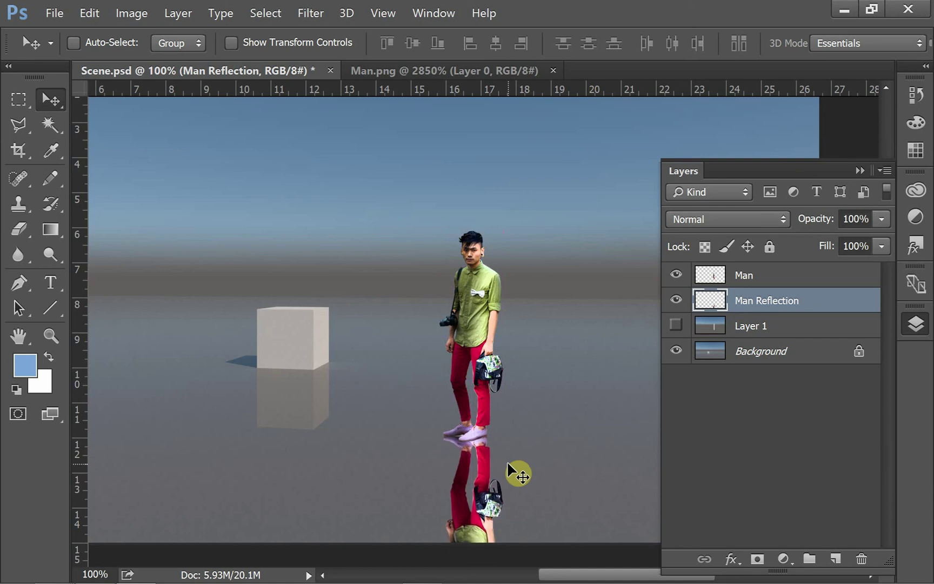
pyautogui.press('Down')
pyautogui.press('Down')
pyautogui.press('Down')
pyautogui.press('Down')
pyautogui.press('Down')
pyautogui.press('Down')
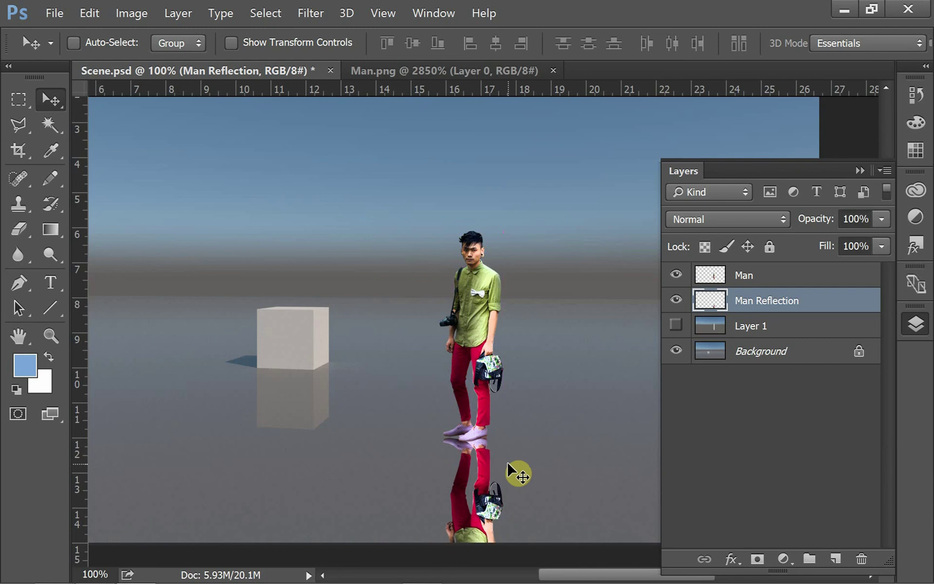
pyautogui.press('Up')
pyautogui.press('Up')
pyautogui.press('Up')
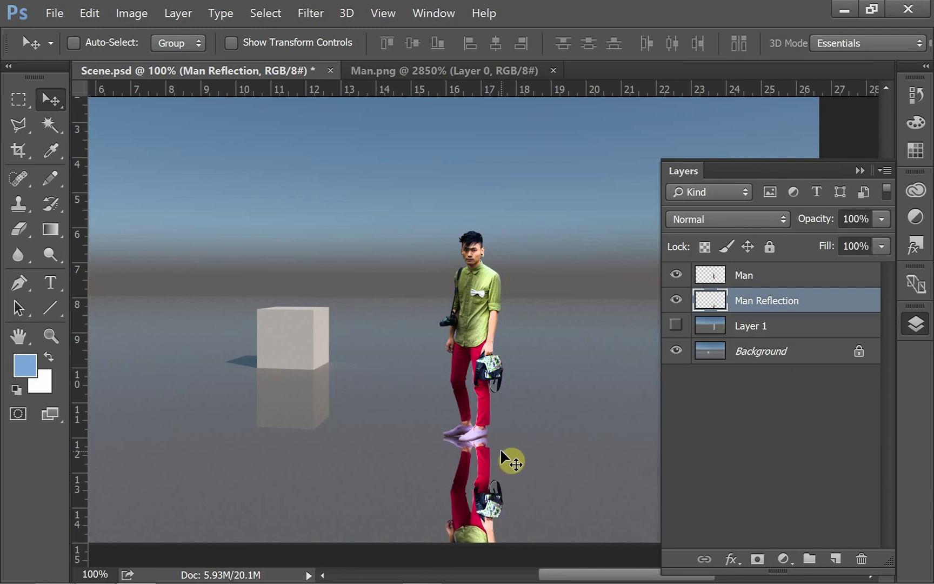
# Lower the Man Reflection layer's opacity to 47% to suit the cube's floor reflection
pyautogui.click(880, 218)
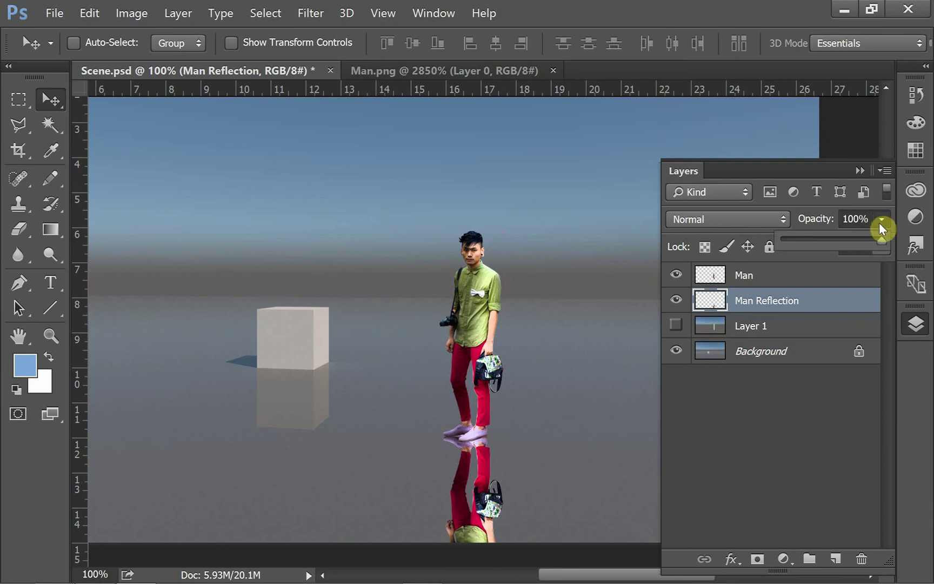
pyautogui.moveTo(879, 238); pyautogui.dragTo(830, 250)
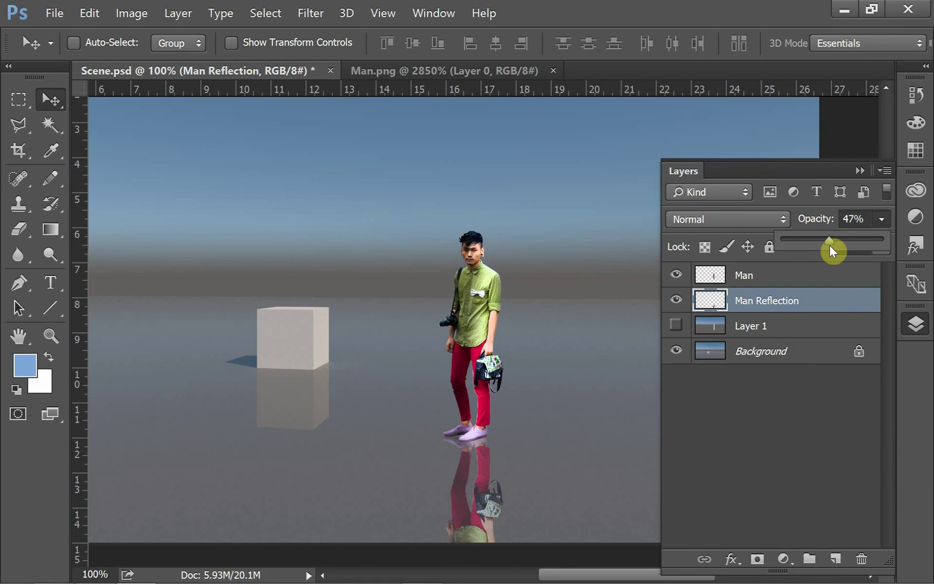
pyautogui.click(802, 430)
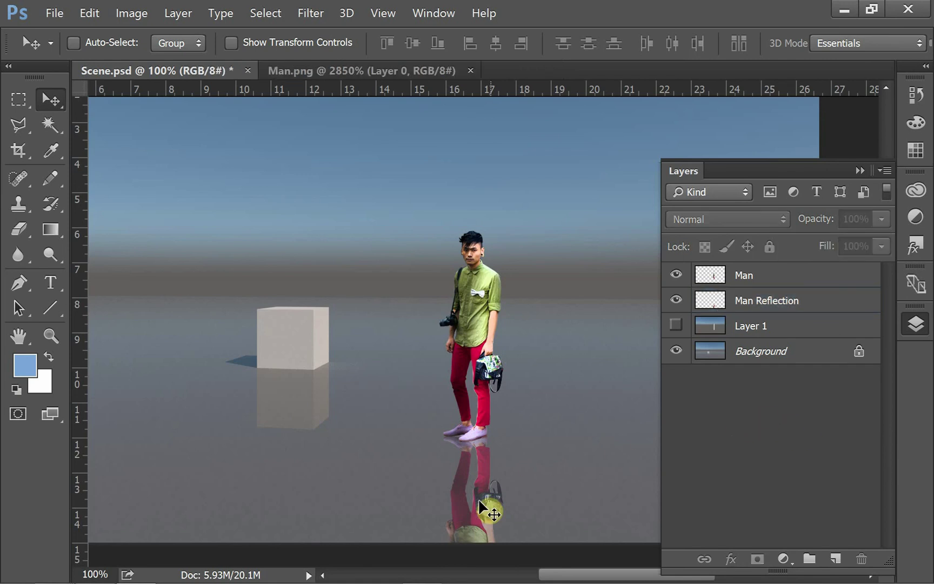
# Apply a Gaussian Blur with a 4.9-pixel radius to the Man Reflection layer
pyautogui.click(305, 14)
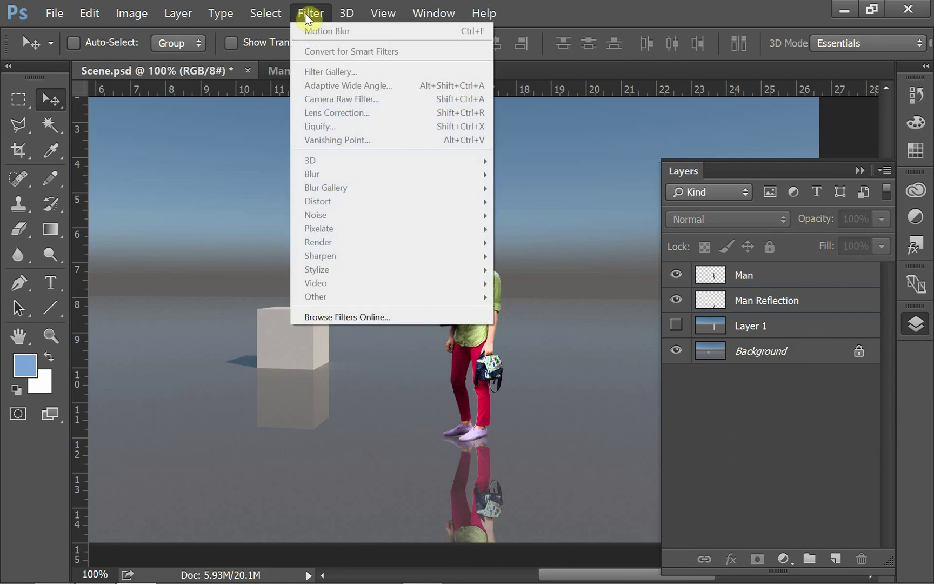
pyautogui.click(778, 318)
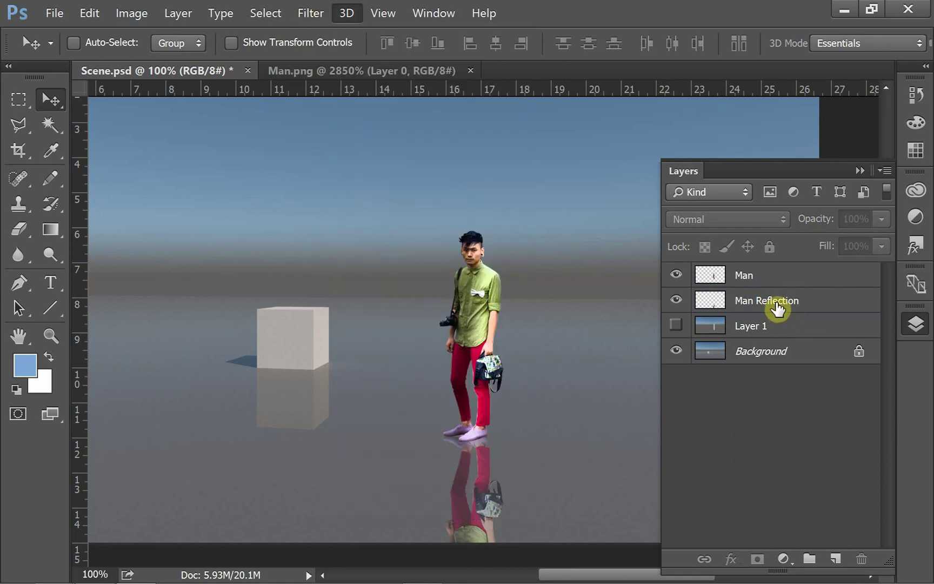
pyautogui.click(775, 304)
pyautogui.click(307, 13)
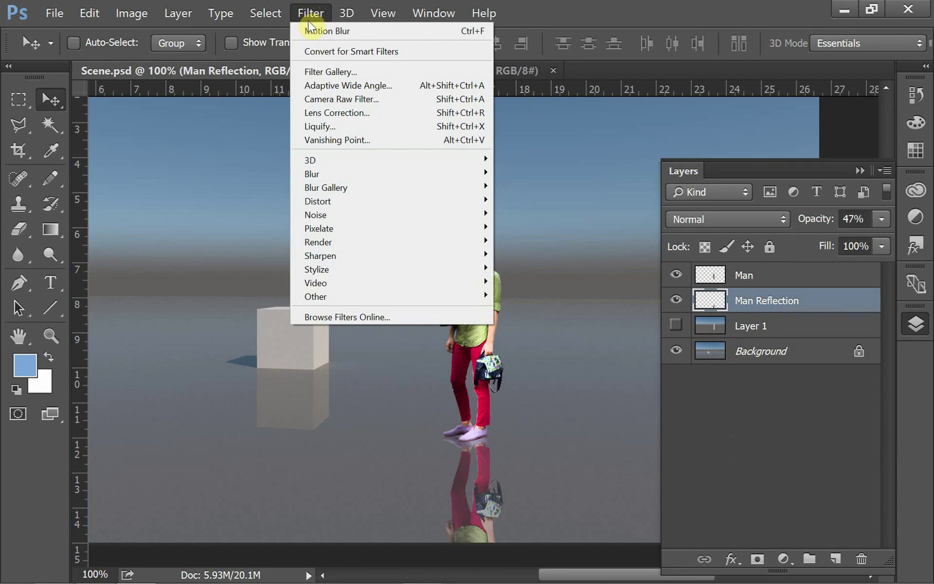
pyautogui.moveTo(358, 173)
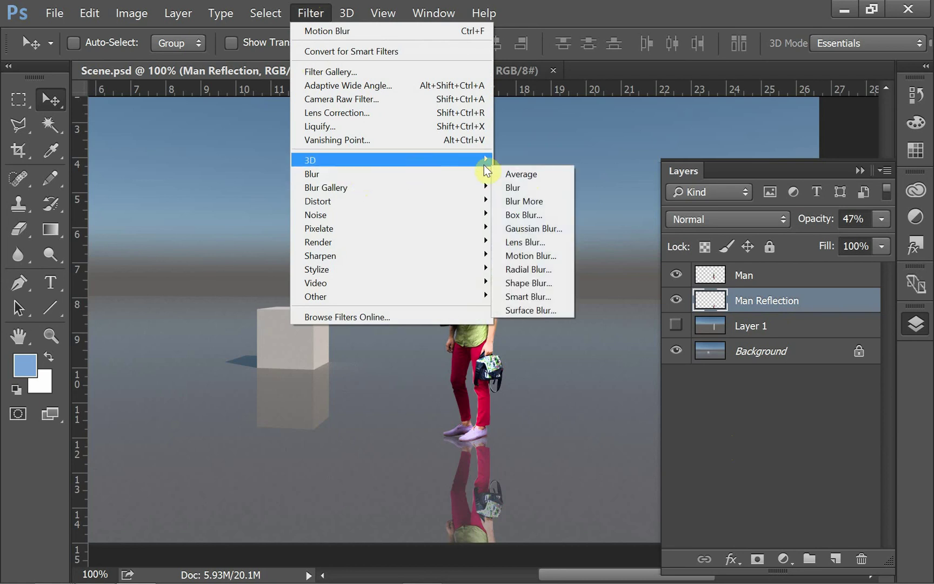
pyautogui.click(539, 232)
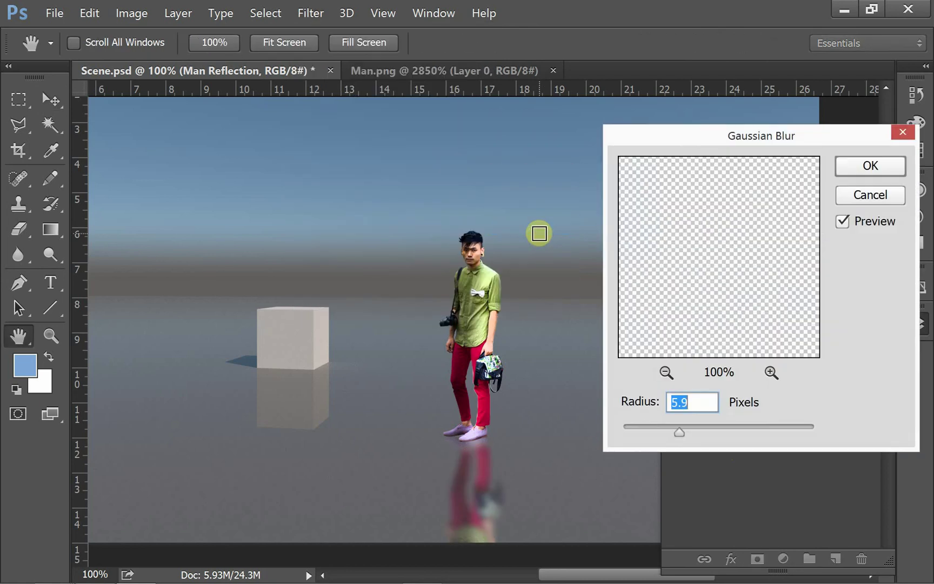
pyautogui.click(666, 371)
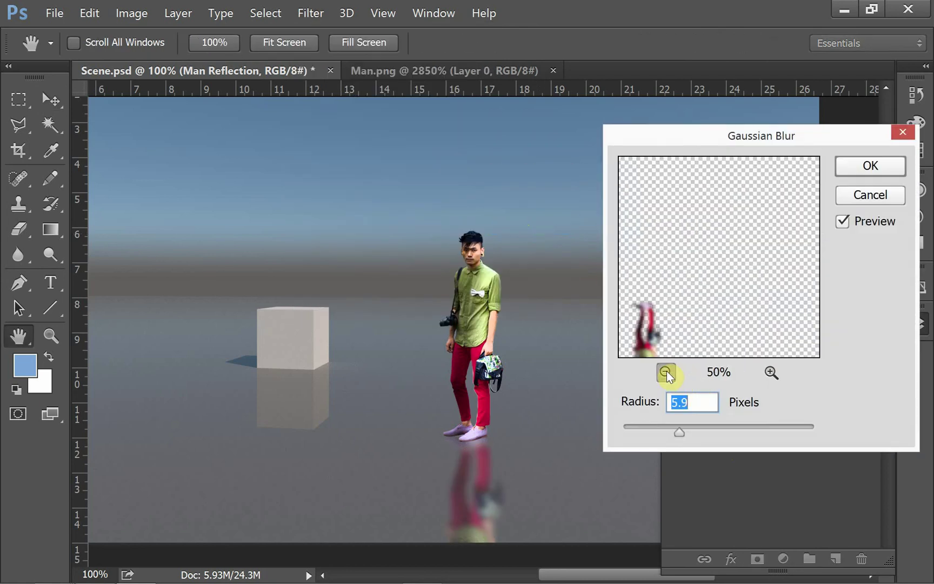
pyautogui.click(667, 371)
pyautogui.click(666, 373)
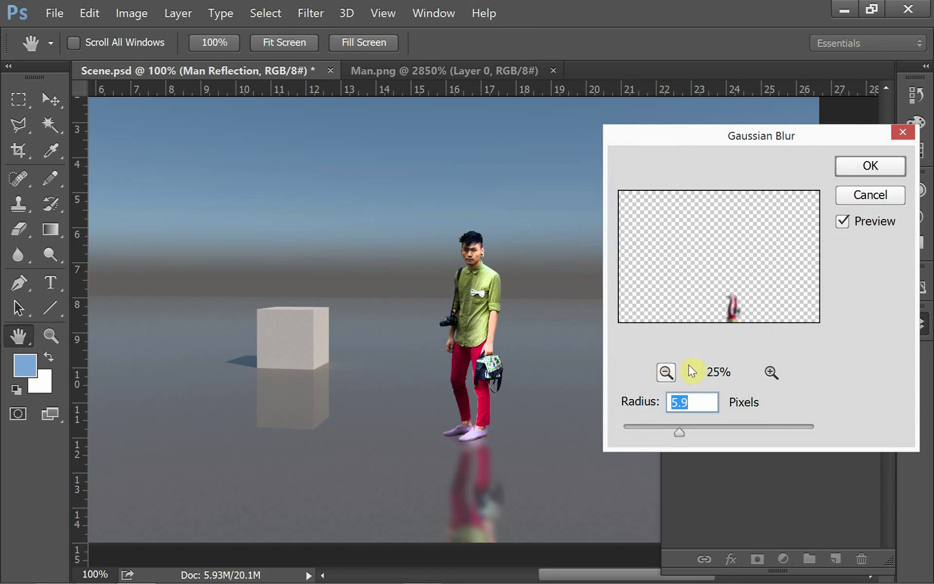
pyautogui.click(771, 376)
pyautogui.click(770, 376)
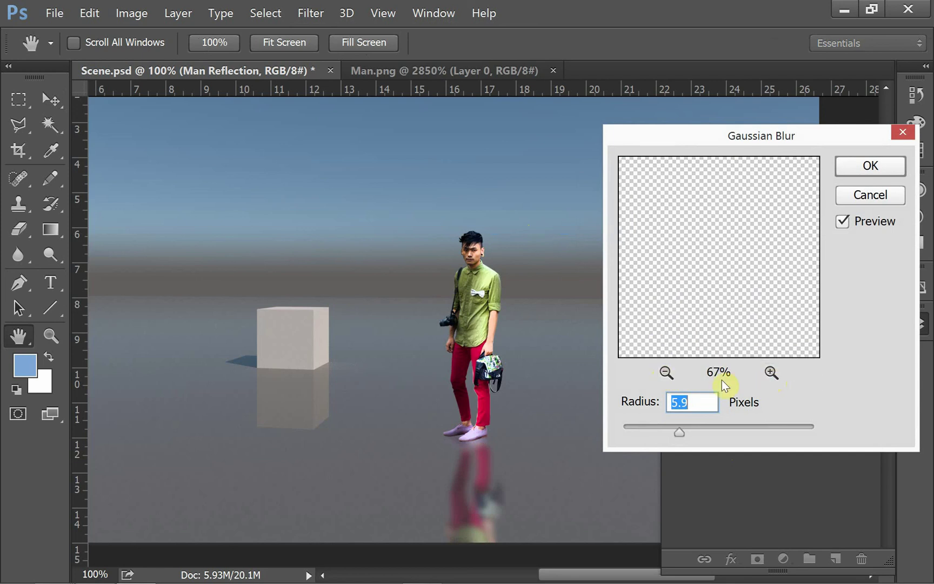
pyautogui.click(665, 373)
pyautogui.moveTo(717, 329); pyautogui.dragTo(680, 237)
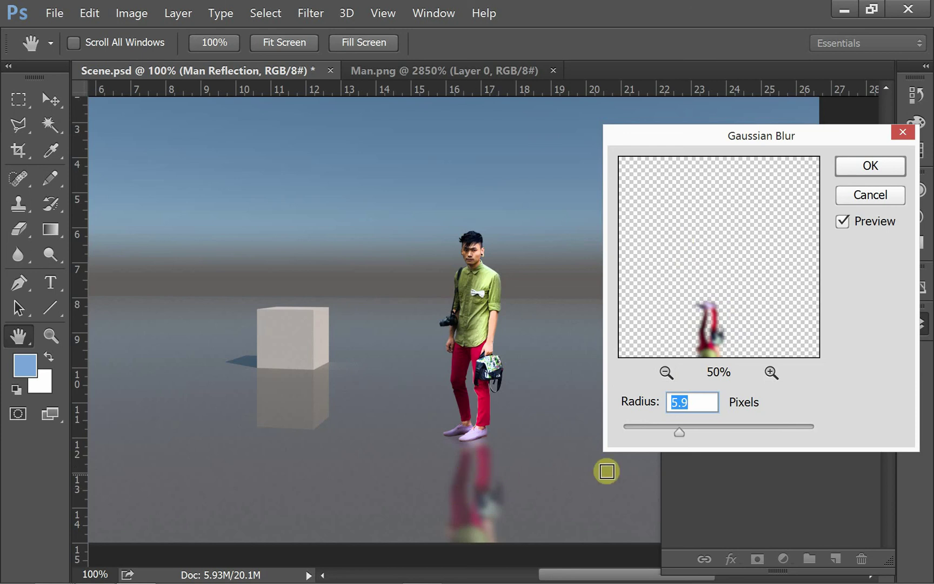
pyautogui.moveTo(676, 433)
pyautogui.mouseDown()
pyautogui.moveTo(623, 433)
pyautogui.moveTo(789, 436)
pyautogui.moveTo(671, 436)
pyautogui.moveTo(679, 437)
pyautogui.mouseUp()
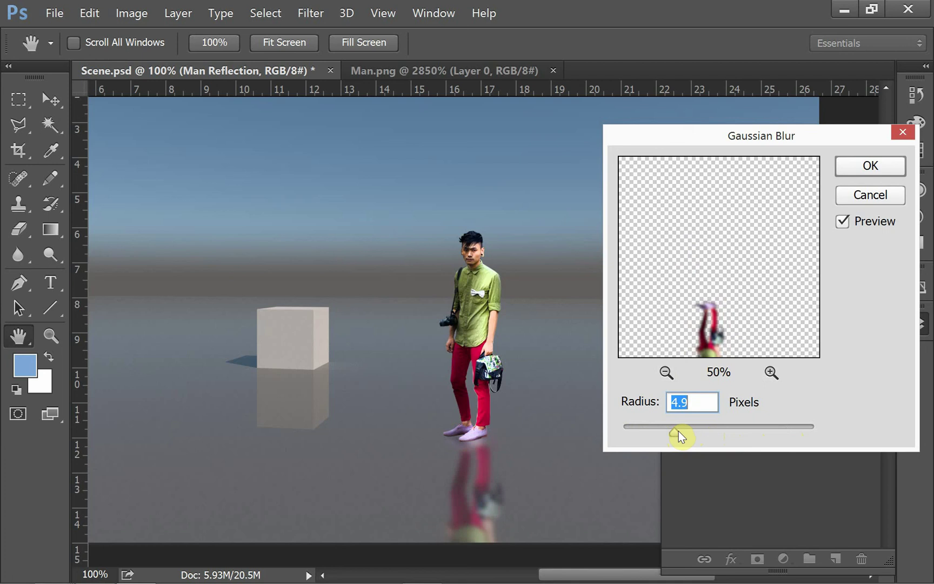
pyautogui.click(860, 169)
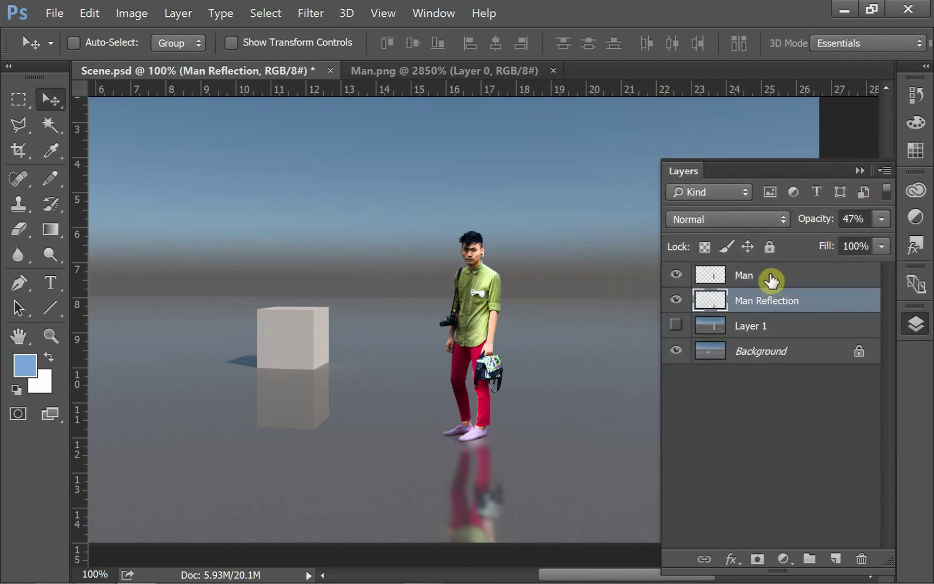
# Duplicate the Man layer again and rename the copy Man Shadow
pyautogui.click(771, 278)
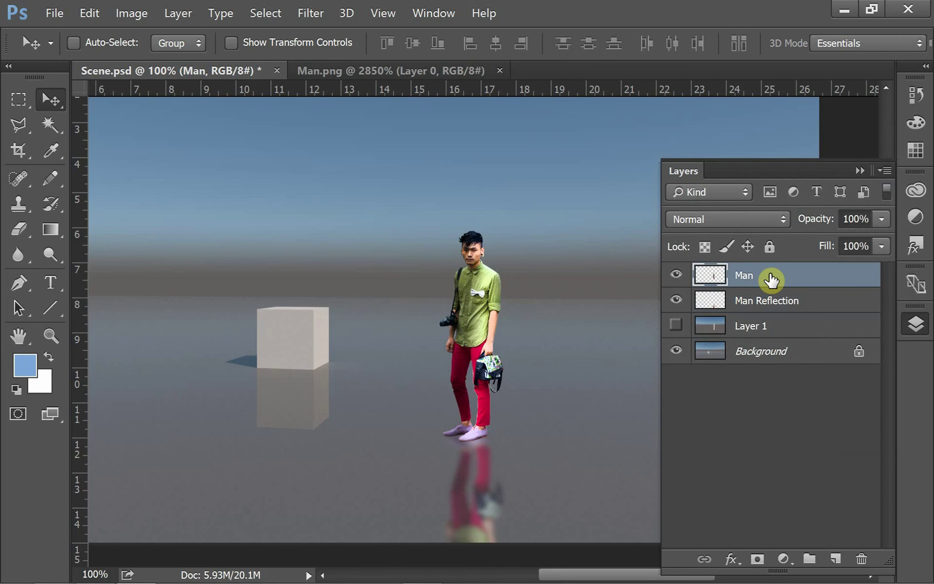
pyautogui.hotkey('ctrl', 'j')
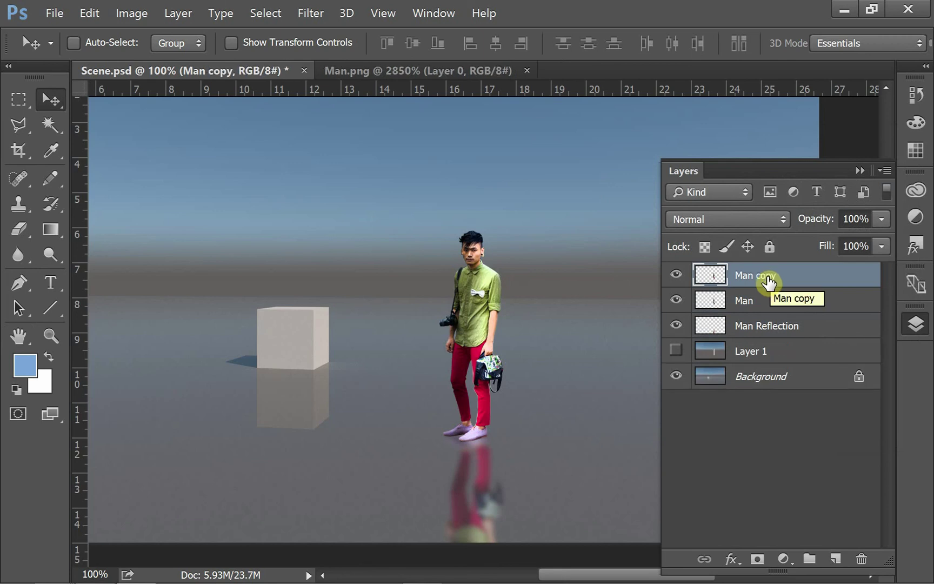
pyautogui.doubleClick(773, 275)
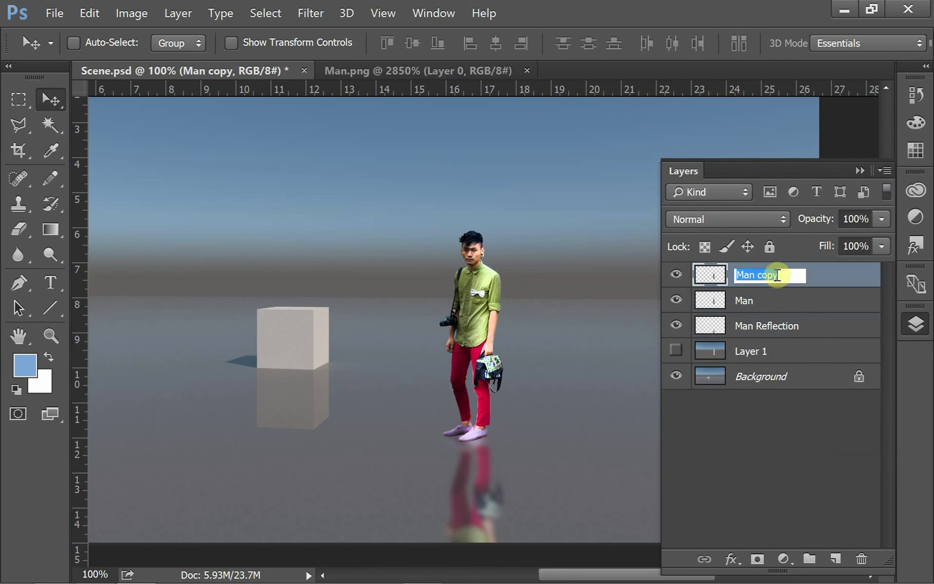
pyautogui.write('Man Shadow')
pyautogui.click(824, 285)
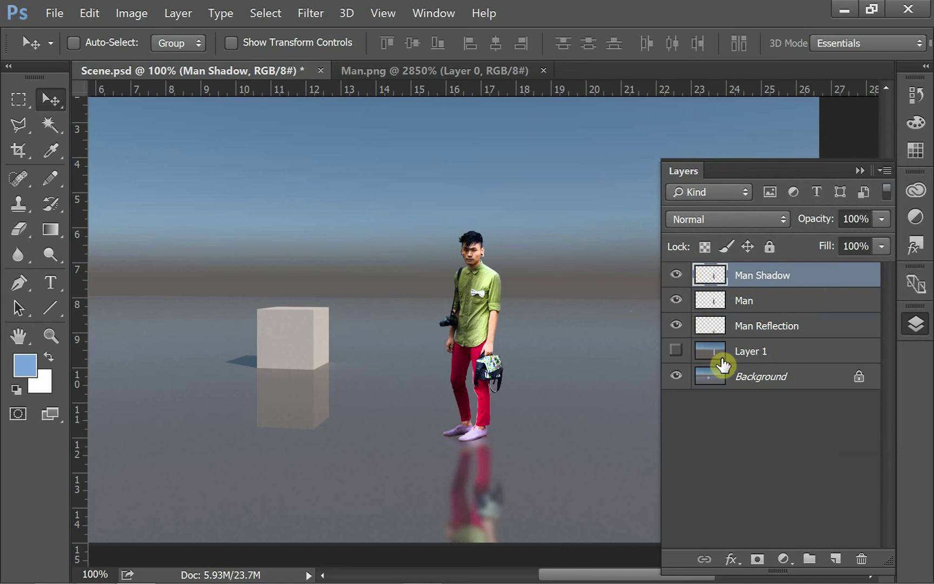
# Load the man's silhouette from the Man Shadow layer as a selection
pyautogui.doubleClick(708, 275)
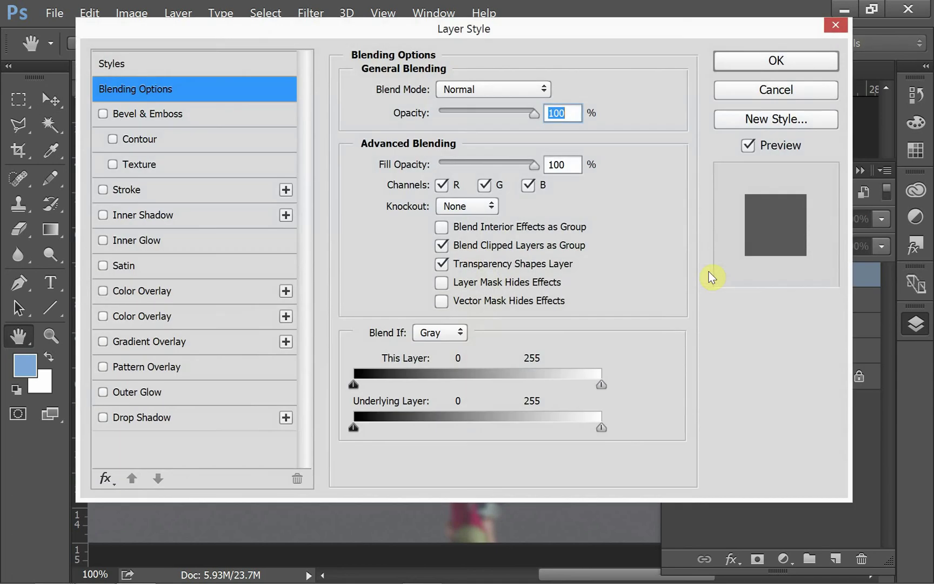
pyautogui.click(775, 92)
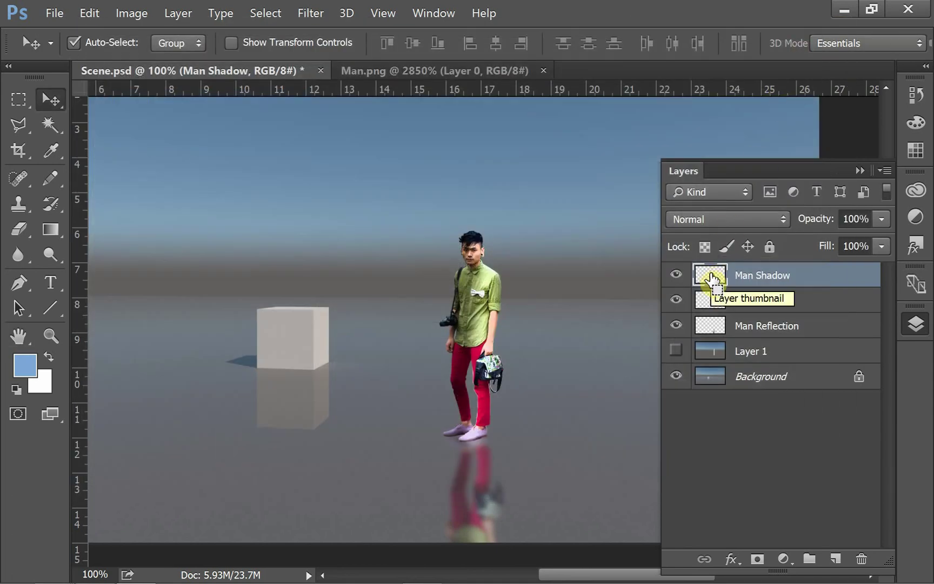
pyautogui.keyDown('ctrl'); pyautogui.click(712, 279); pyautogui.keyUp('ctrl')
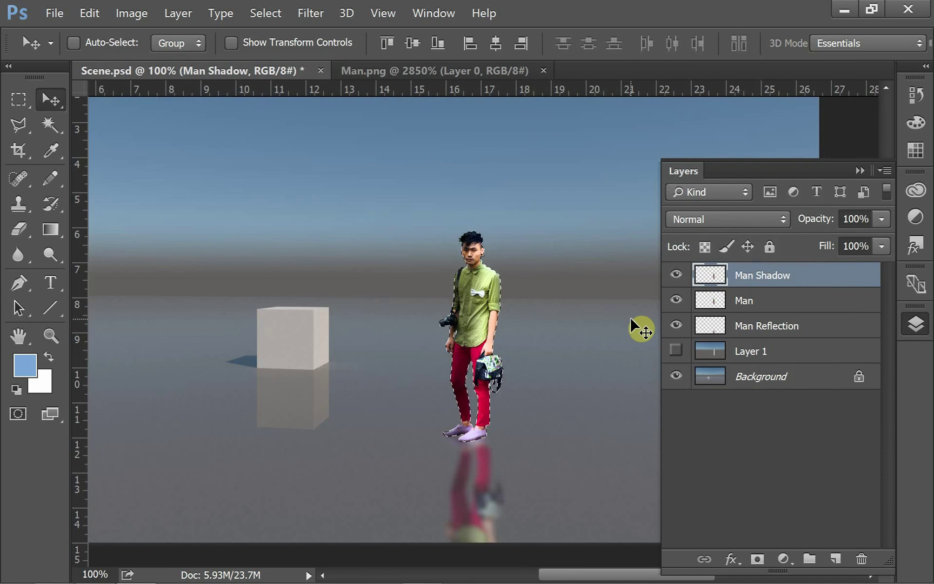
pyautogui.keyDown('ctrl'); pyautogui.click(713, 277); pyautogui.keyUp('ctrl')
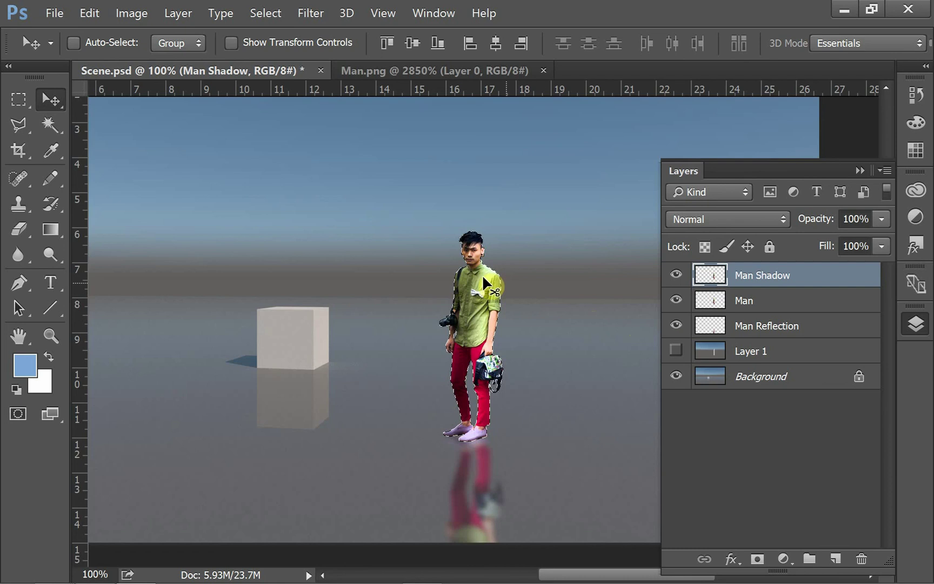
# Fill the selected silhouette on the Man Shadow layer with black at 100% opacity, and deselect it
pyautogui.click(83, 15)
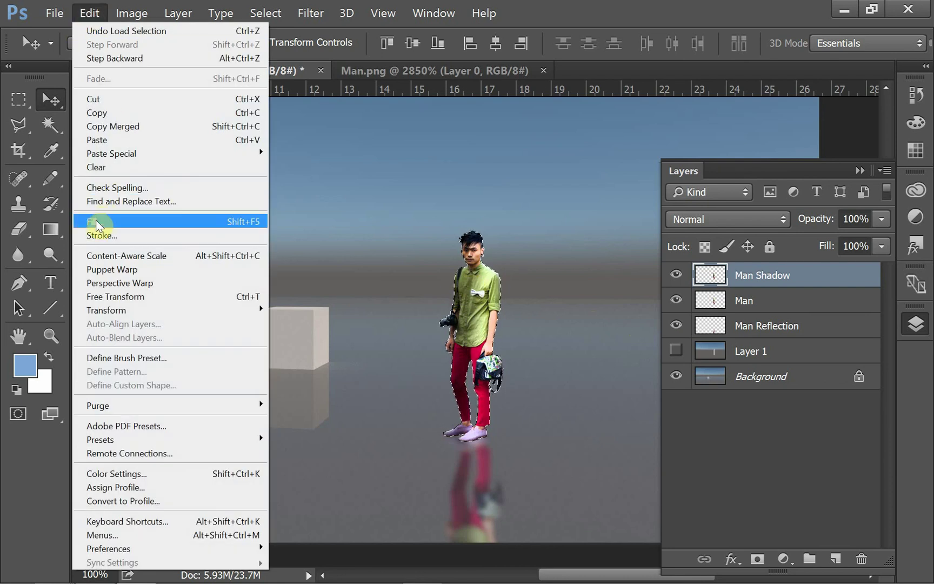
pyautogui.click(103, 218)
pyautogui.click(399, 66)
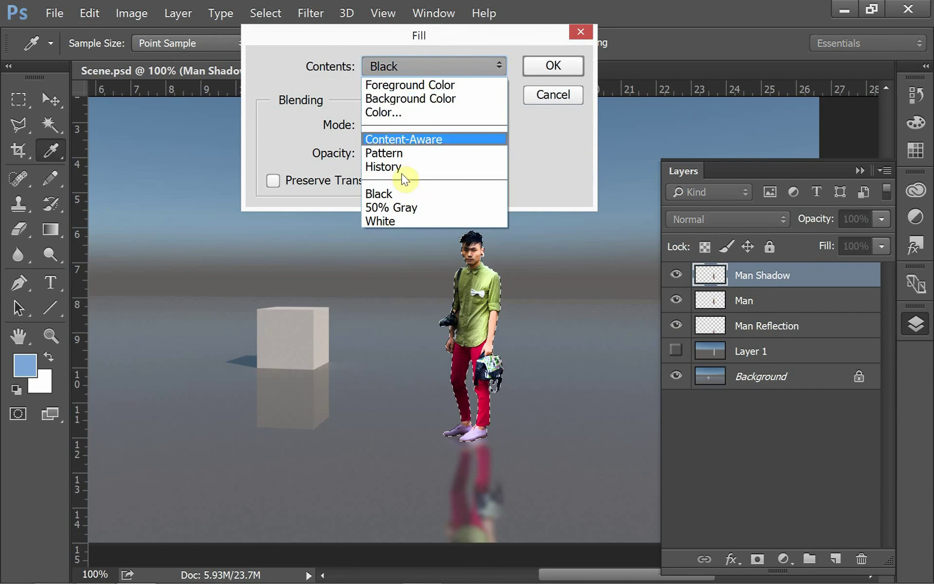
pyautogui.click(396, 195)
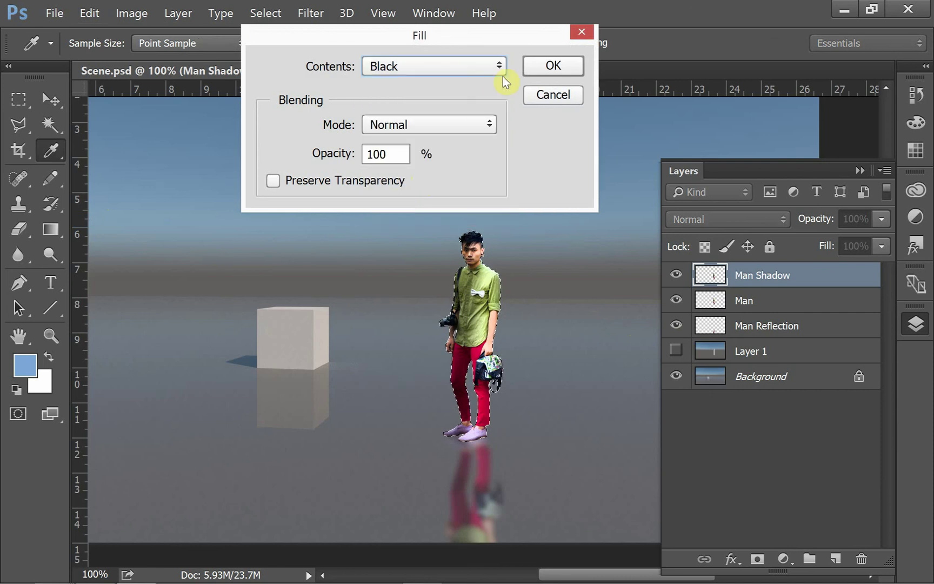
pyautogui.click(547, 66)
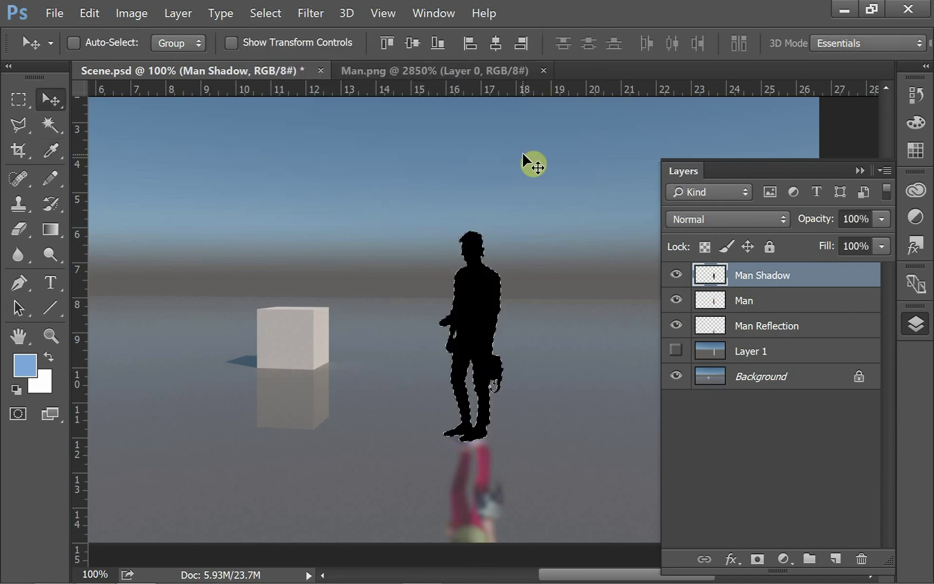
pyautogui.press('ctrl')
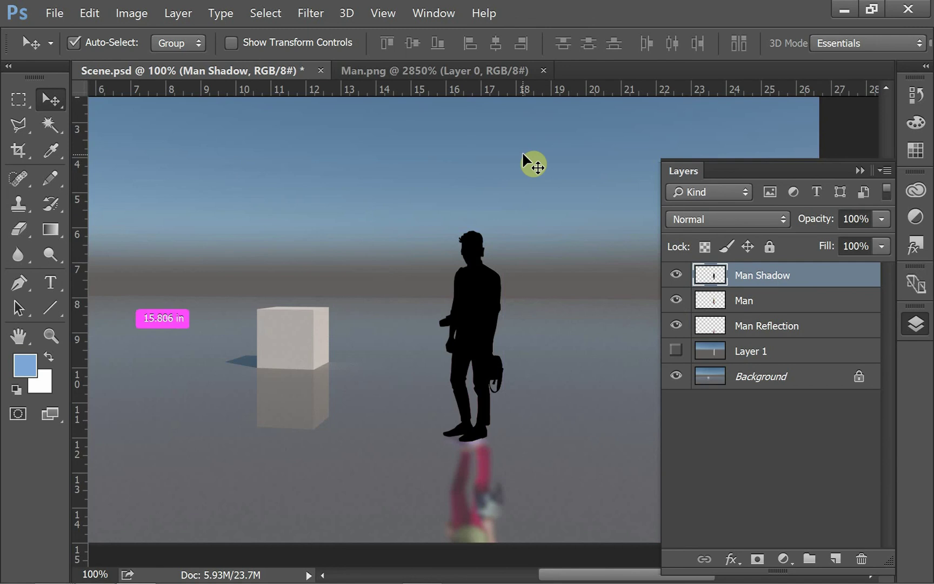
# Distort the black silhouette onto the floor to match the cube's shadow direction, and move the Man Shadow layer below Man Reflection
pyautogui.hotkey('ctrl', 't')
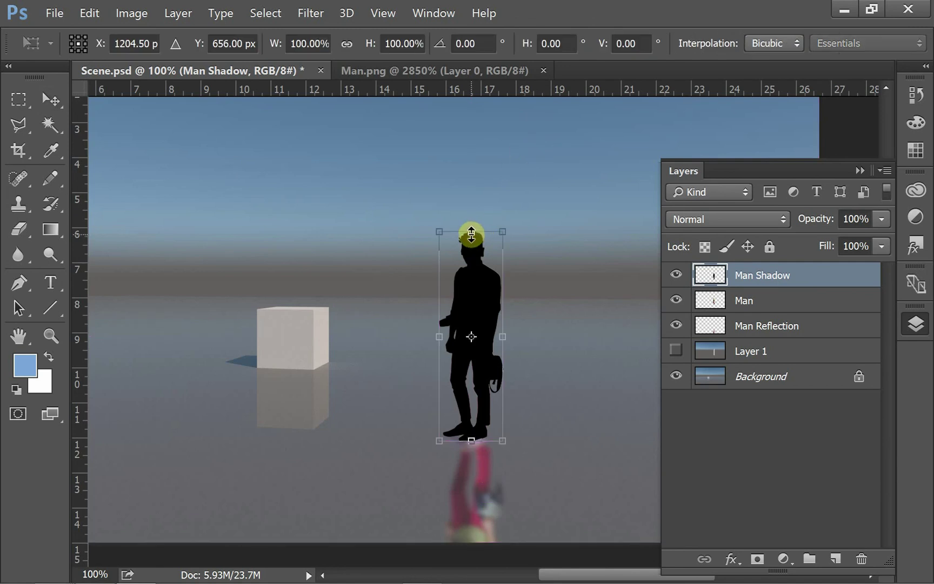
pyautogui.rightClick(467, 262)
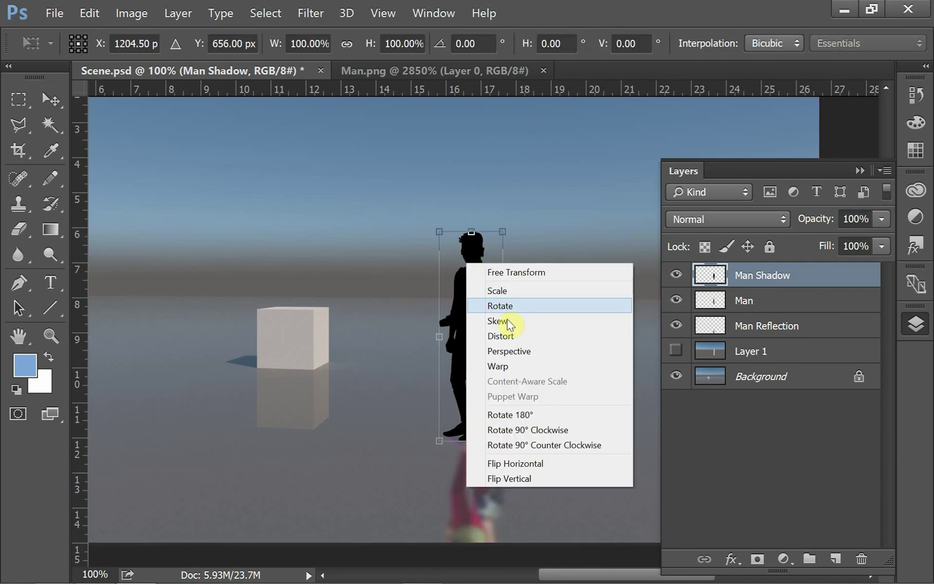
pyautogui.click(511, 336)
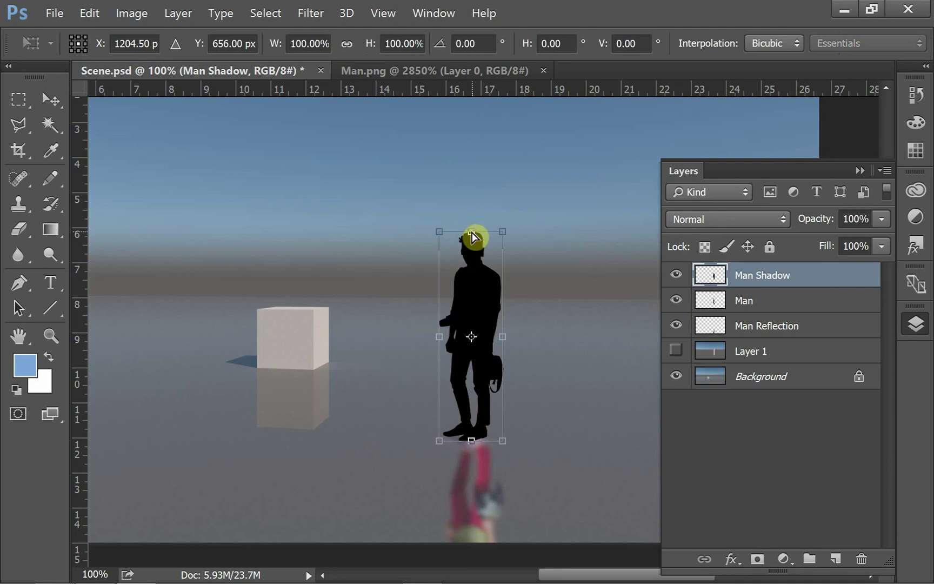
pyautogui.moveTo(473, 239); pyautogui.dragTo(371, 413)
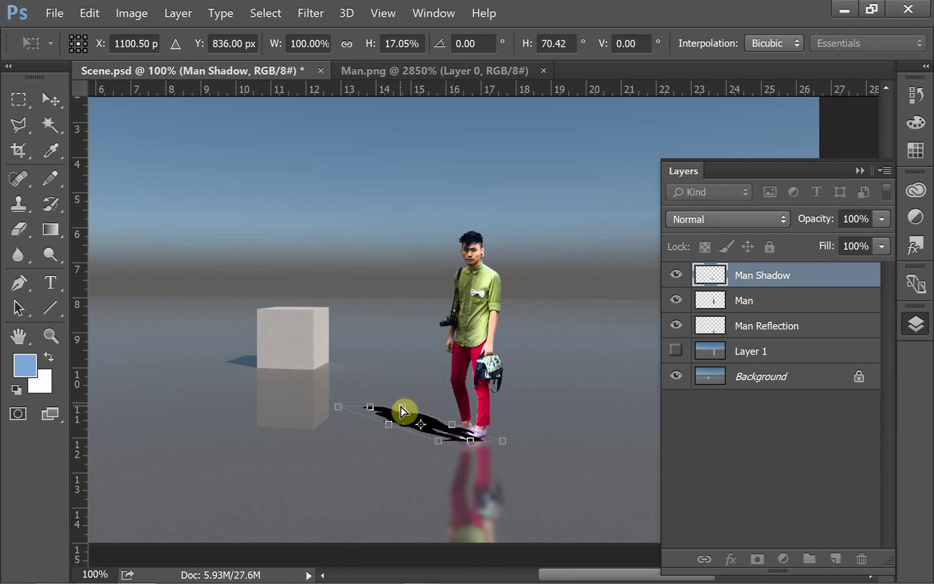
pyautogui.moveTo(402, 406); pyautogui.dragTo(333, 409)
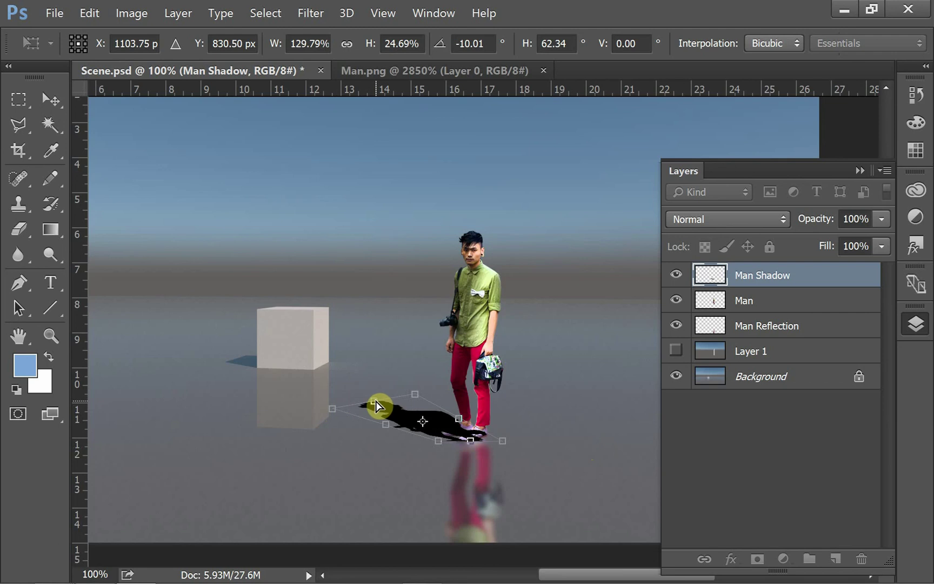
pyautogui.moveTo(380, 400)
pyautogui.mouseDown()
pyautogui.moveTo(402, 412)
pyautogui.moveTo(373, 401)
pyautogui.moveTo(384, 401)
pyautogui.mouseUp()
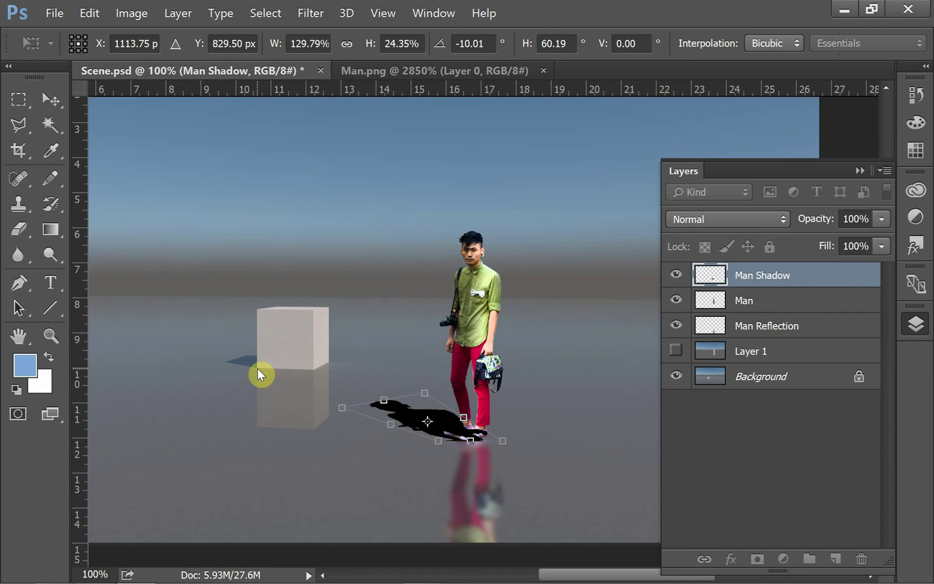
pyautogui.press('Return')
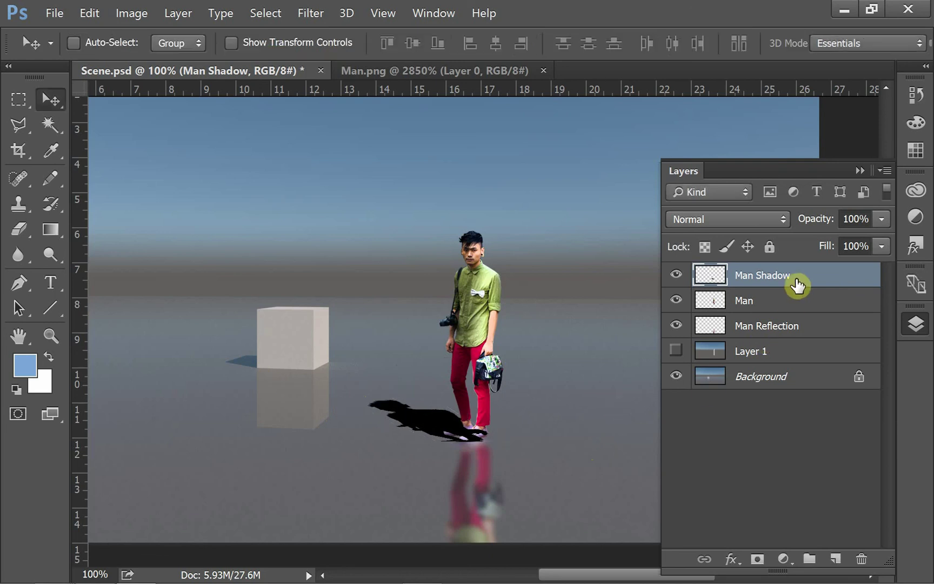
pyautogui.moveTo(796, 284); pyautogui.dragTo(799, 339)
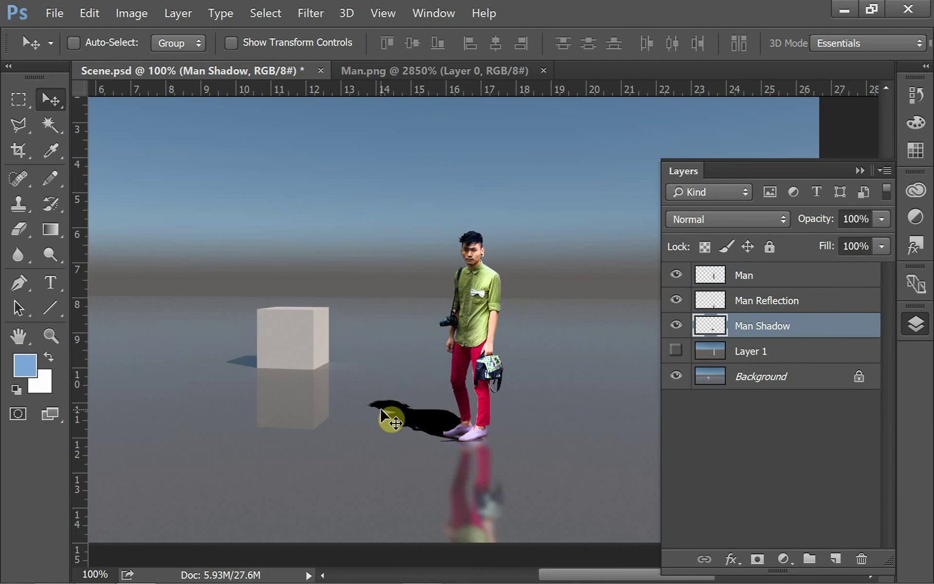
# Apply a Gaussian Blur with an 8.6-pixel radius to the Man Shadow layer
pyautogui.click(312, 16)
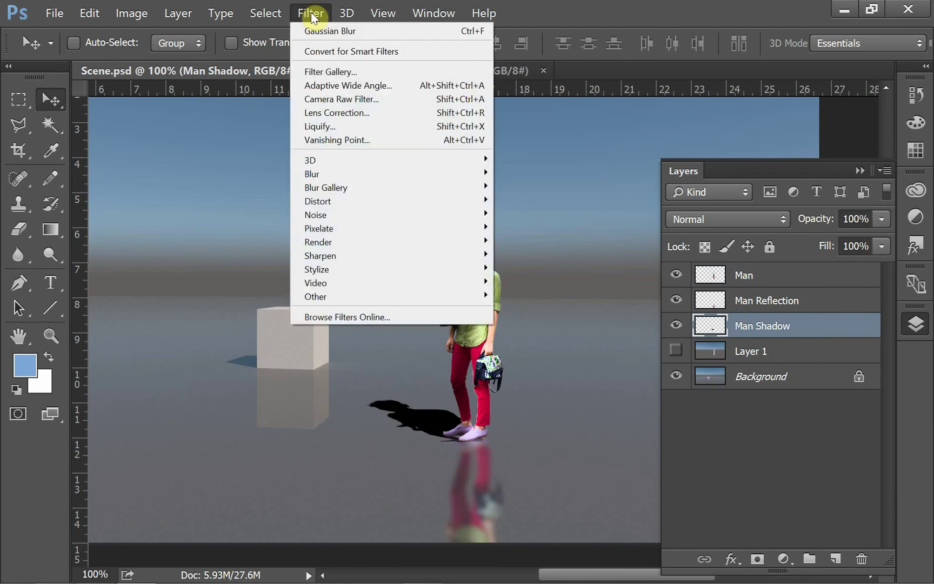
pyautogui.moveTo(359, 172)
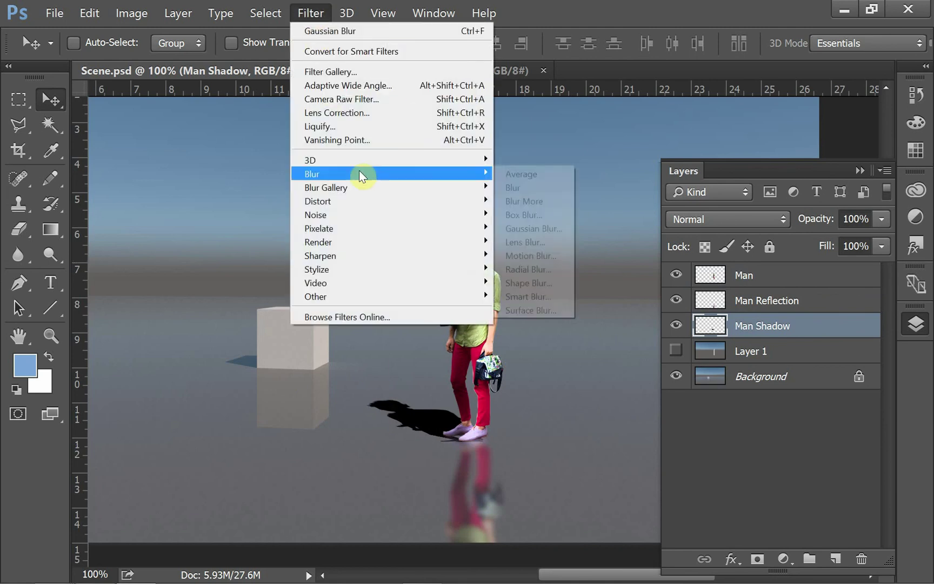
pyautogui.click(535, 228)
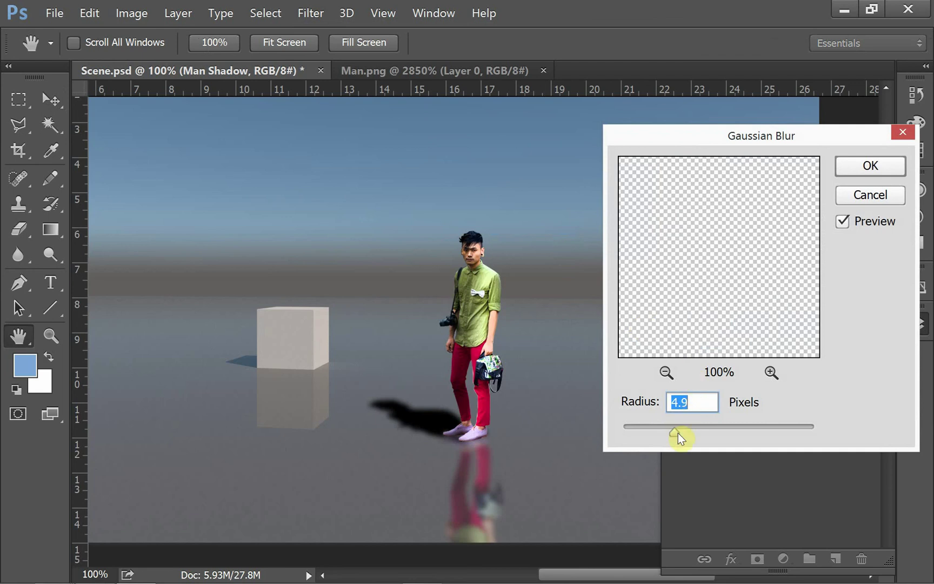
pyautogui.moveTo(678, 433); pyautogui.dragTo(693, 437)
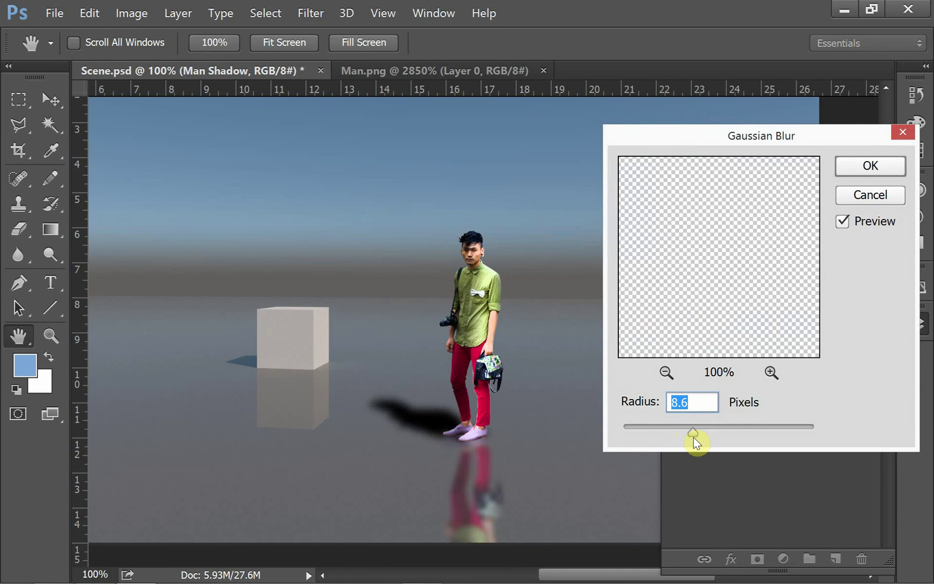
pyautogui.click(865, 166)
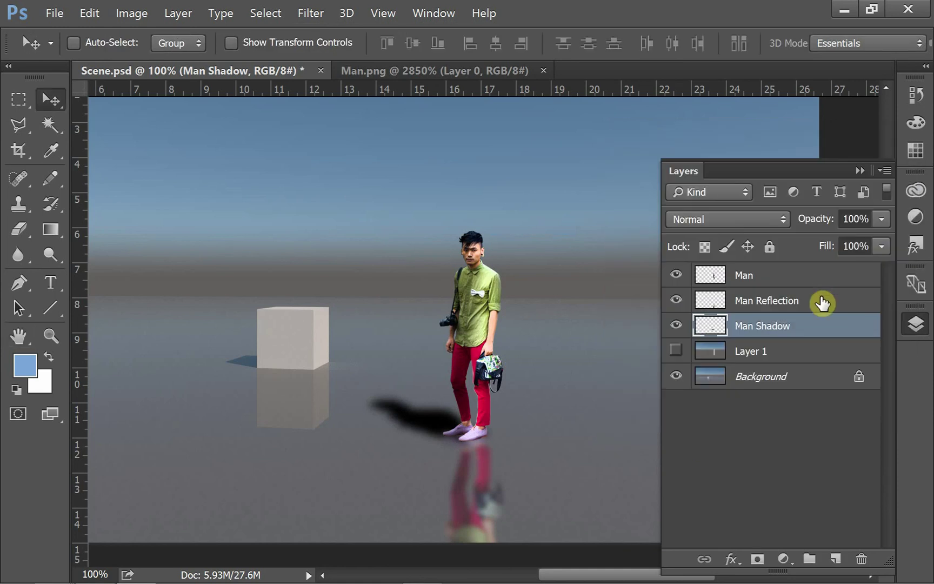
# Lower the Man Shadow layer's opacity to 51%
pyautogui.click(880, 220)
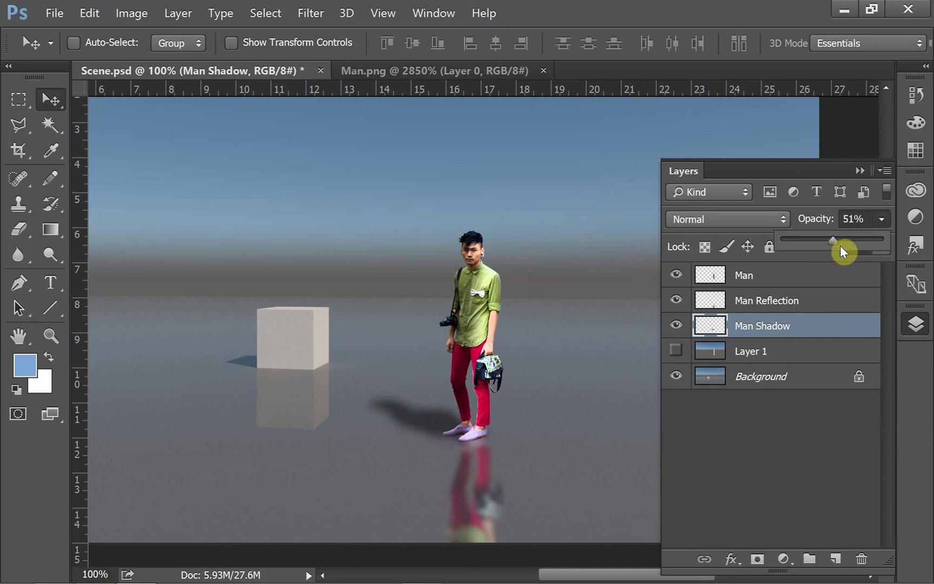
pyautogui.click(855, 172)
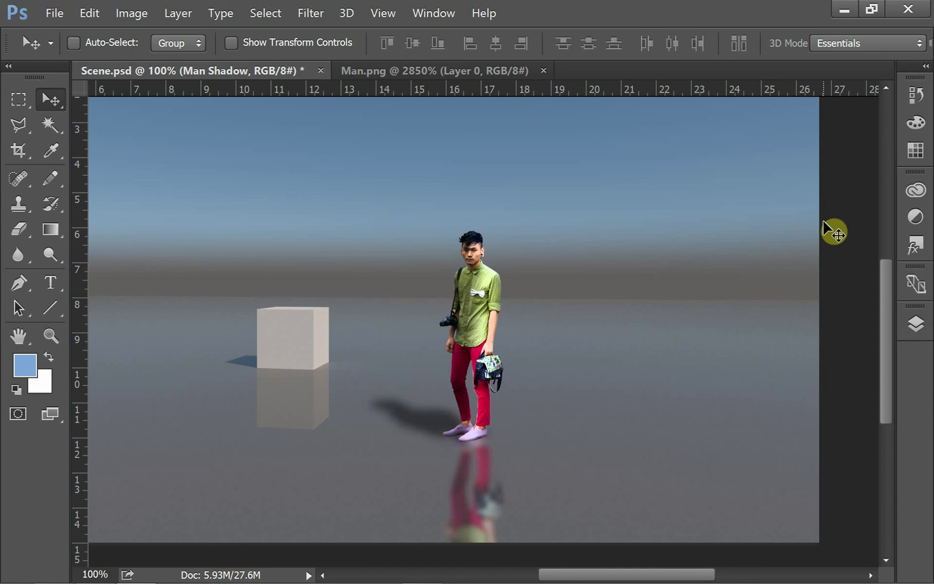
pyautogui.click(915, 328)
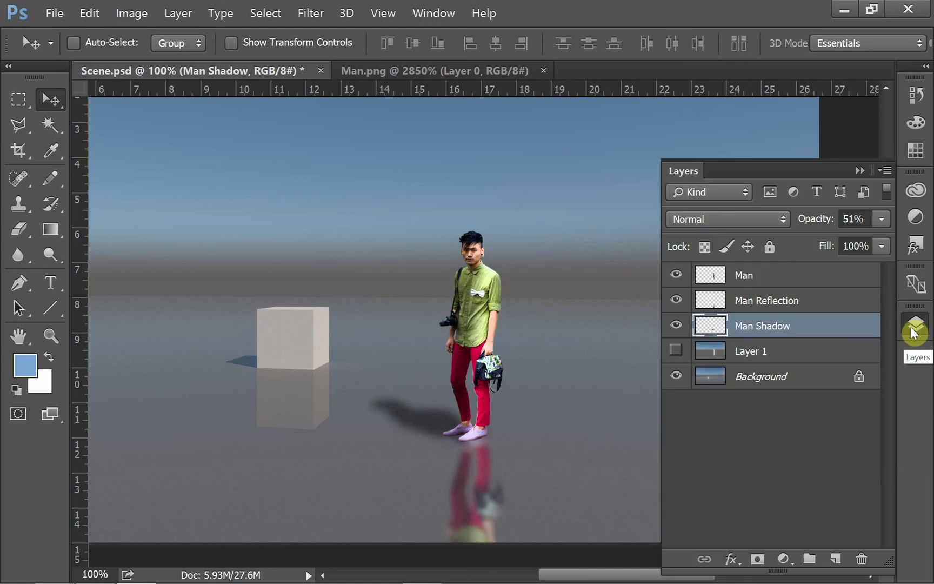
pyautogui.click(820, 280)
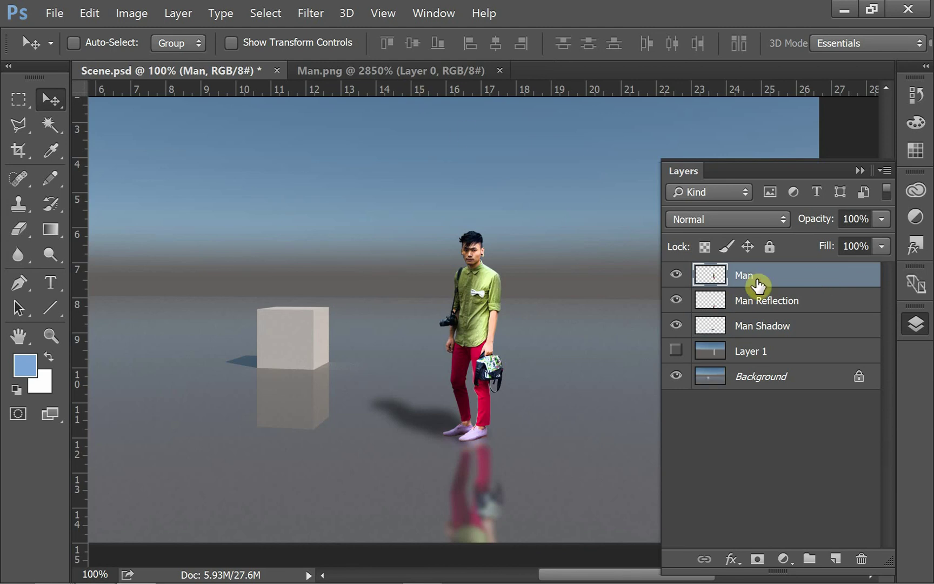
pyautogui.click(312, 14)
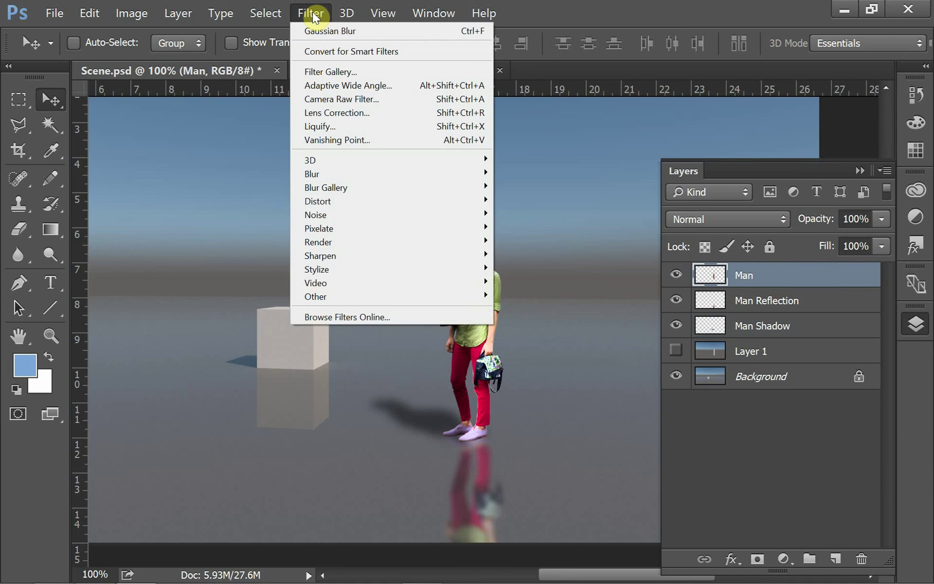
pyautogui.moveTo(367, 176)
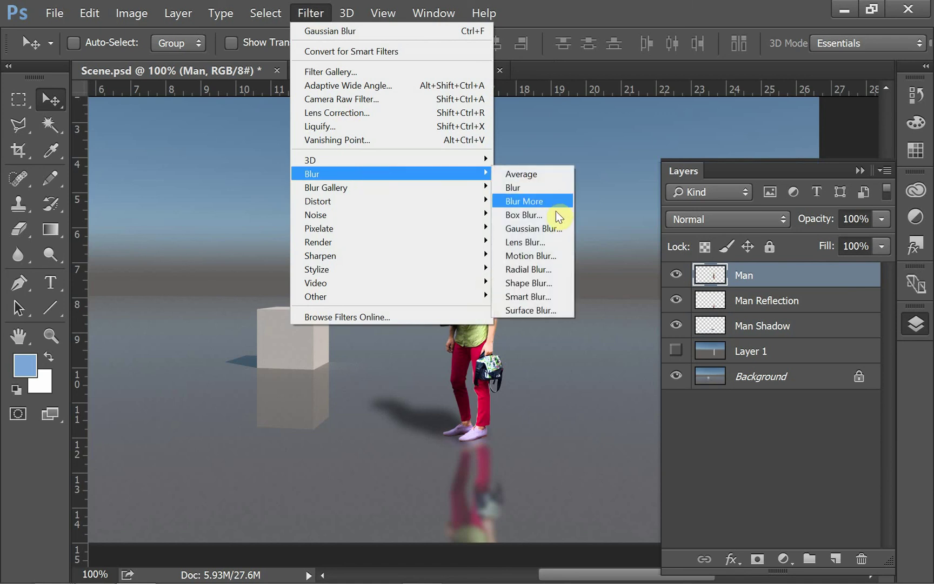
pyautogui.click(553, 251)
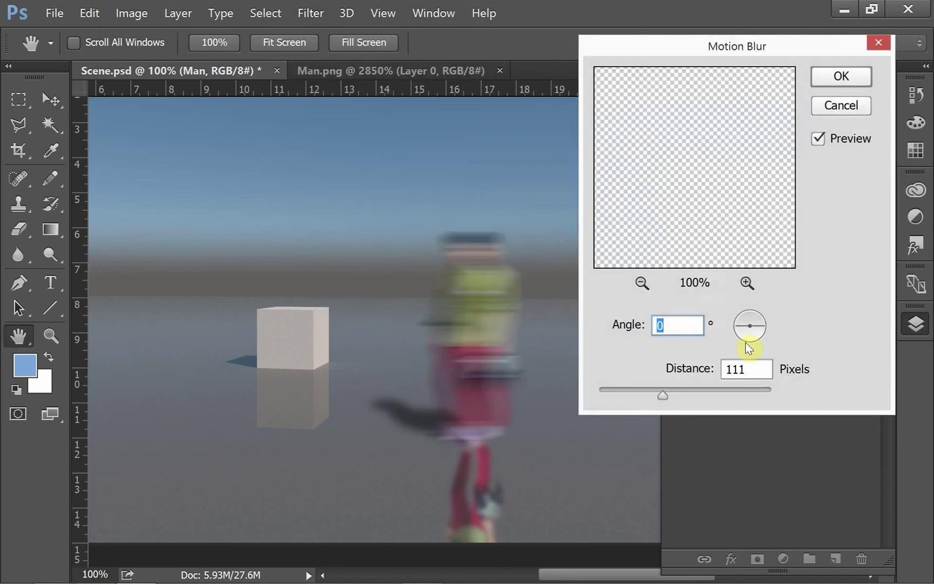
pyautogui.moveTo(761, 329); pyautogui.dragTo(751, 339)
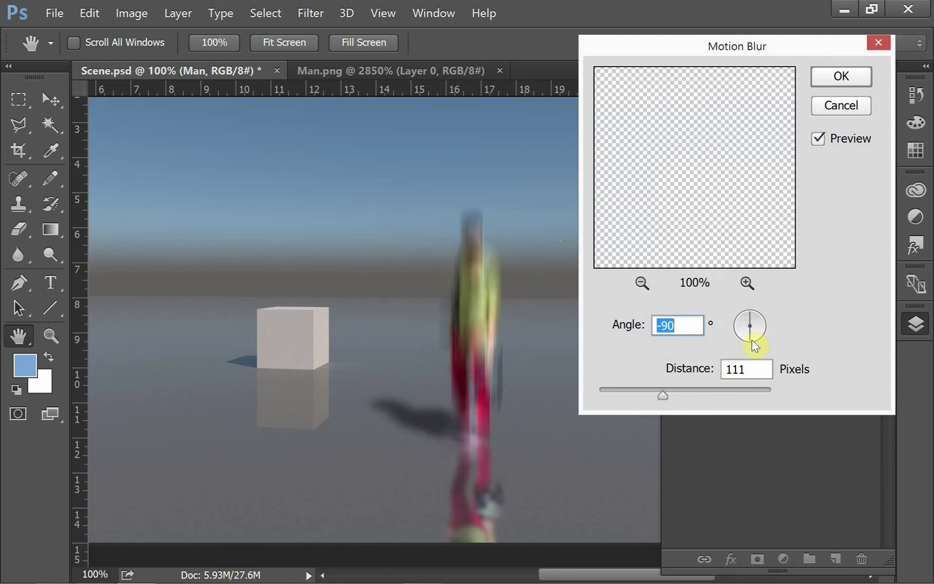
pyautogui.moveTo(751, 340); pyautogui.dragTo(767, 326)
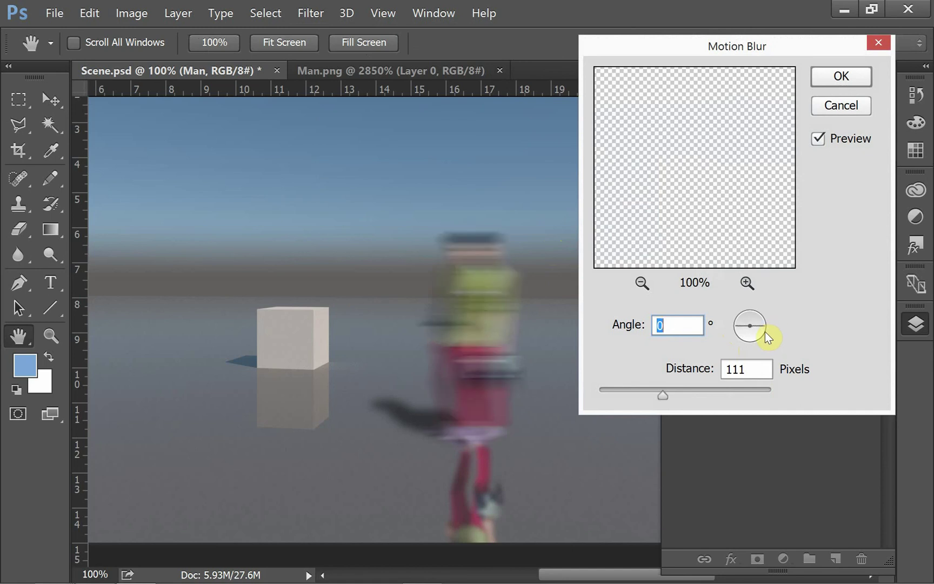
pyautogui.moveTo(663, 395); pyautogui.dragTo(635, 391)
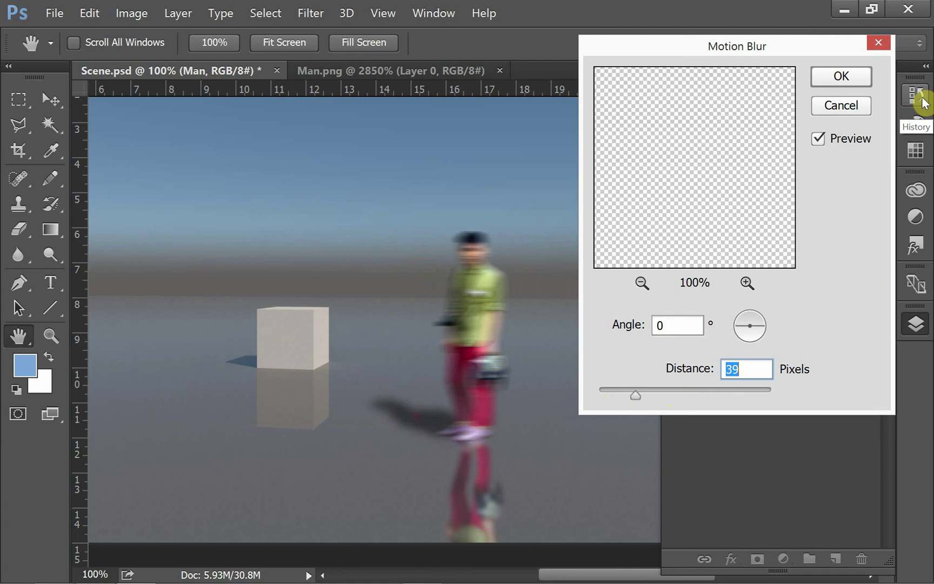
pyautogui.click(841, 106)
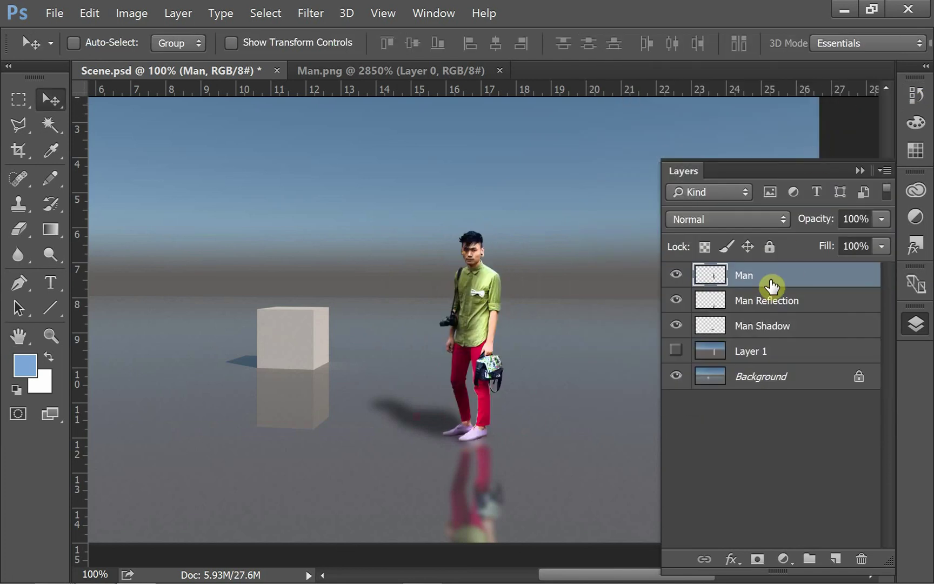
# Duplicate the Man layer and name the copy Man Blur
pyautogui.press('ctrl')
pyautogui.hotkey('ctrl', 'j')
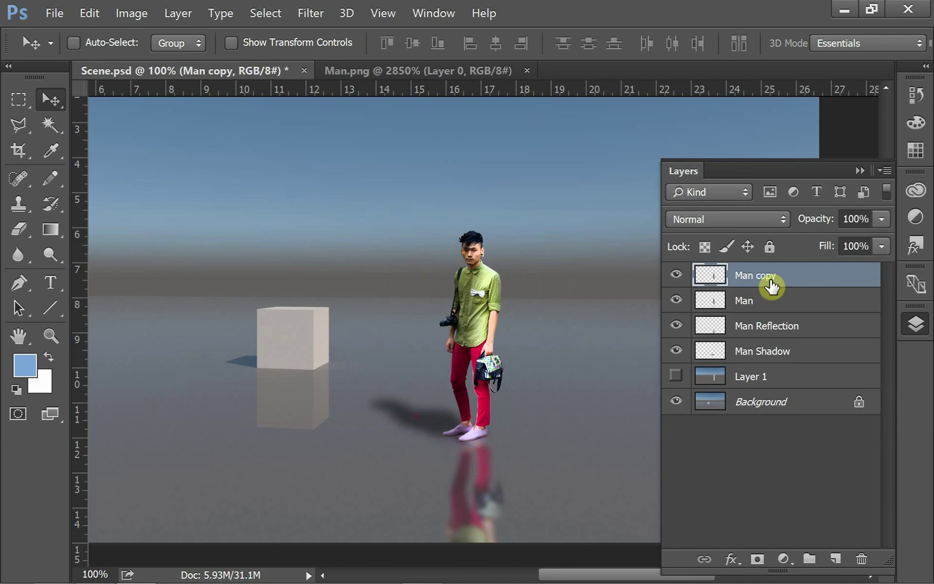
pyautogui.doubleClick(771, 275)
pyautogui.write('Ma')
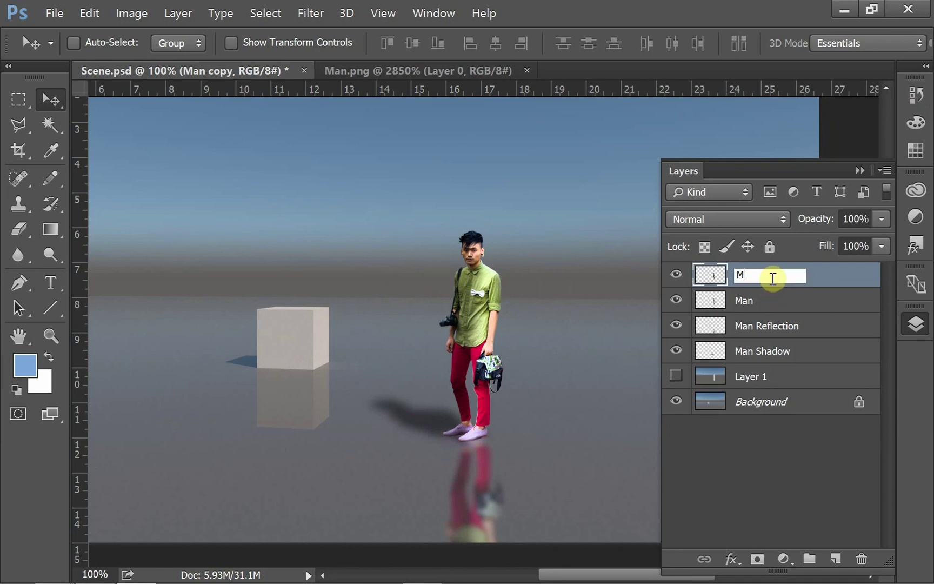
pyautogui.press('BackSpace')
pyautogui.write('an Blur')
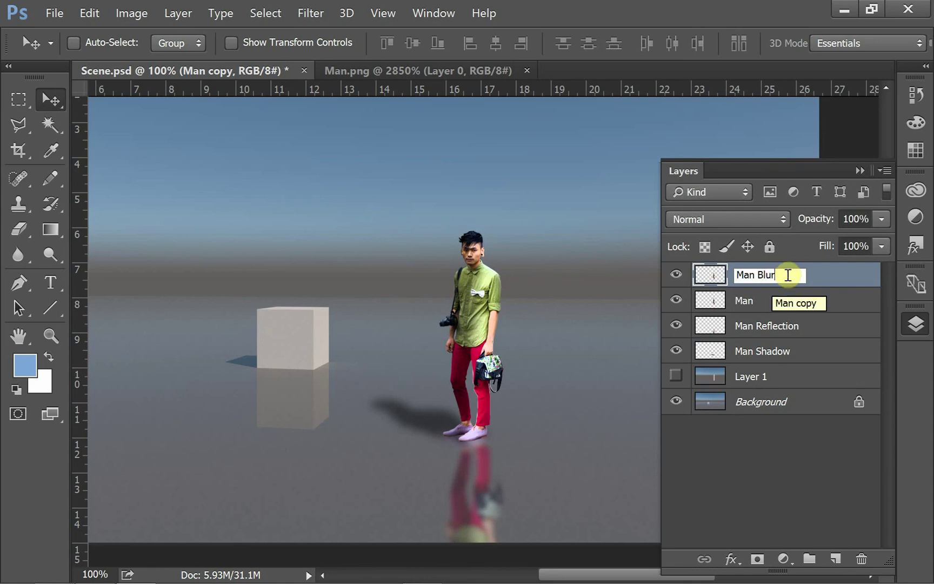
pyautogui.press('Return')
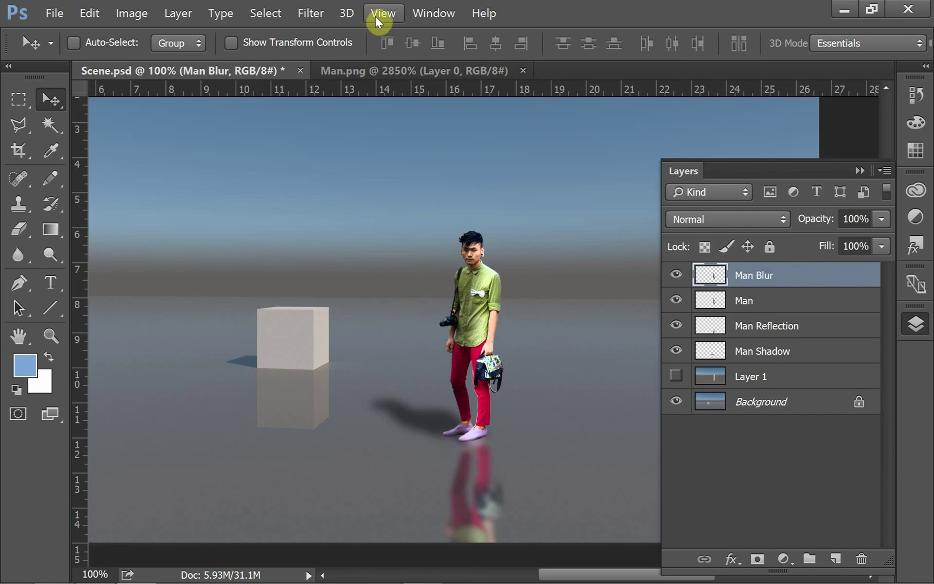
# Apply a Motion Blur to the Man Blur layer with a 0° angle and a 111-pixel distance
pyautogui.click(302, 12)
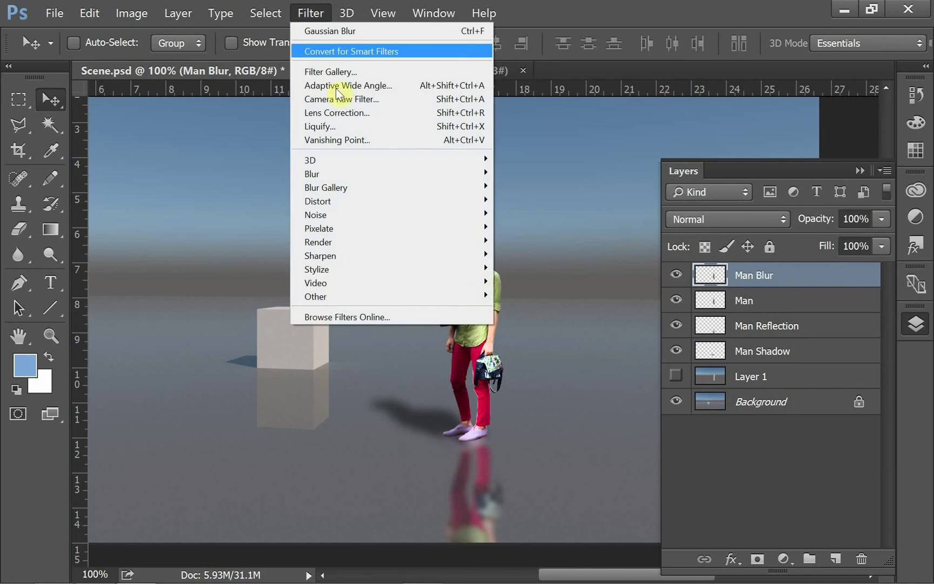
pyautogui.moveTo(374, 171)
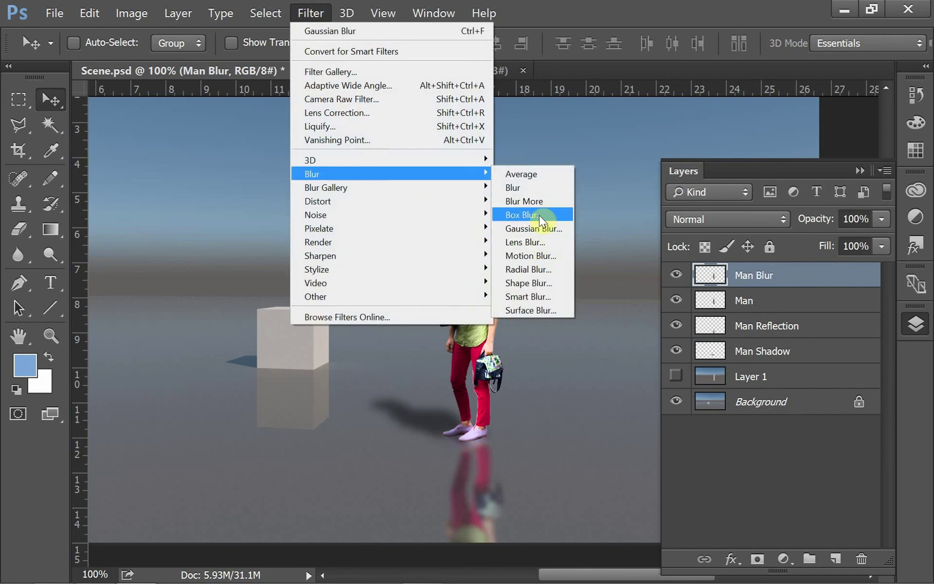
pyautogui.click(532, 256)
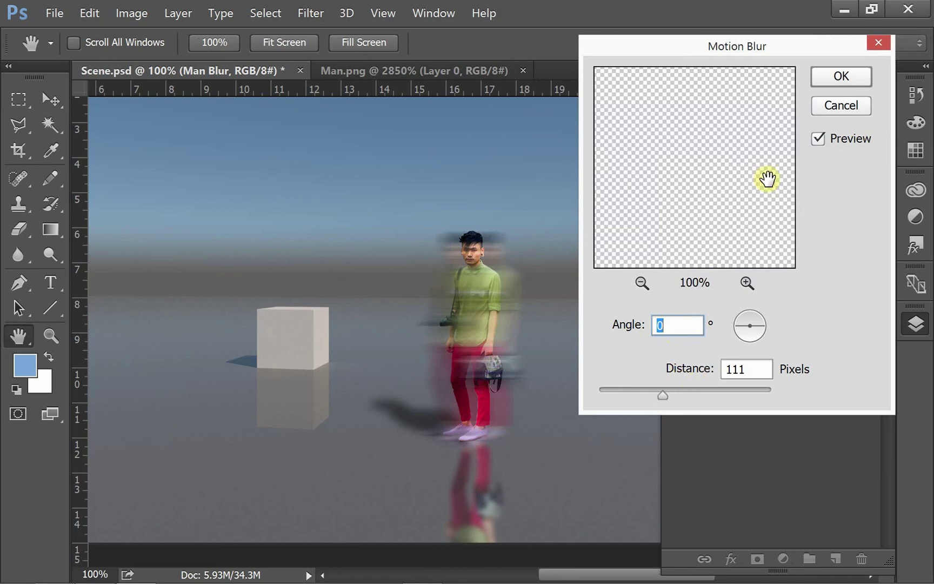
pyautogui.click(839, 79)
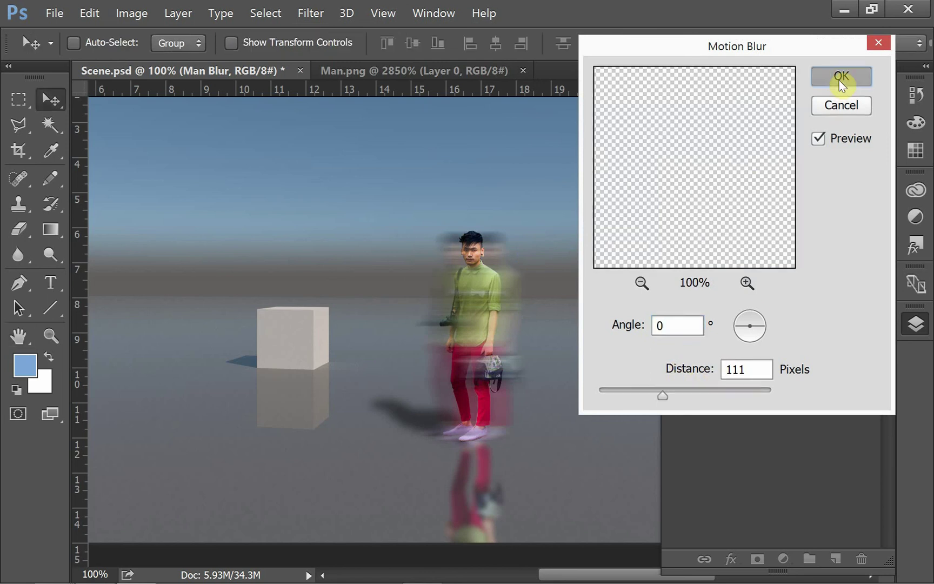
# Lower the Man Blur layer's opacity to 66% and deselect the layer
pyautogui.click(872, 223)
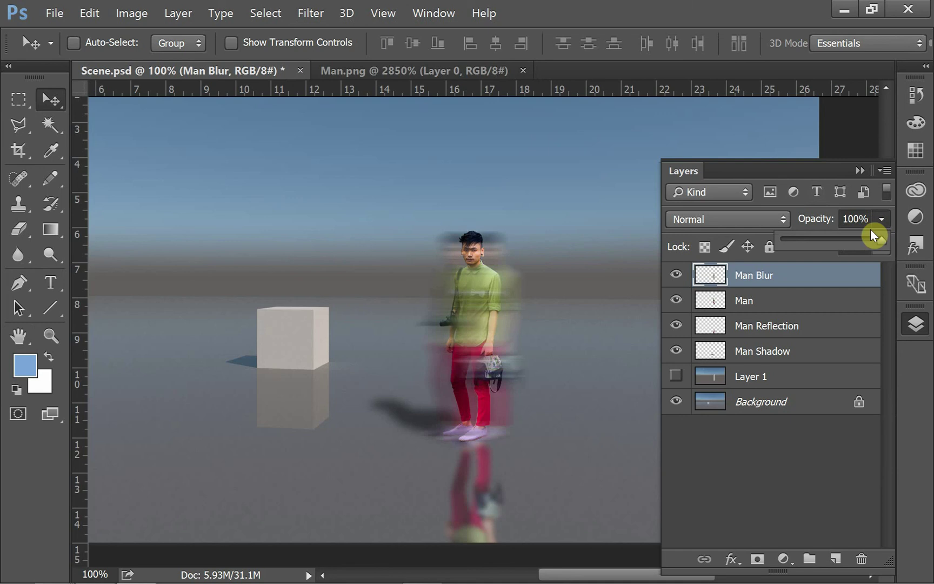
pyautogui.moveTo(878, 241); pyautogui.dragTo(855, 243)
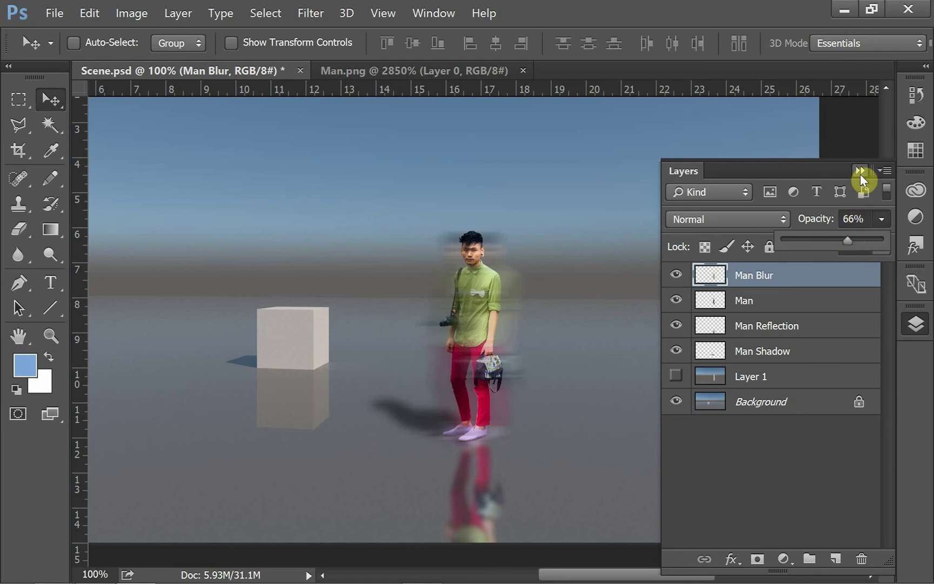
pyautogui.click(774, 454)
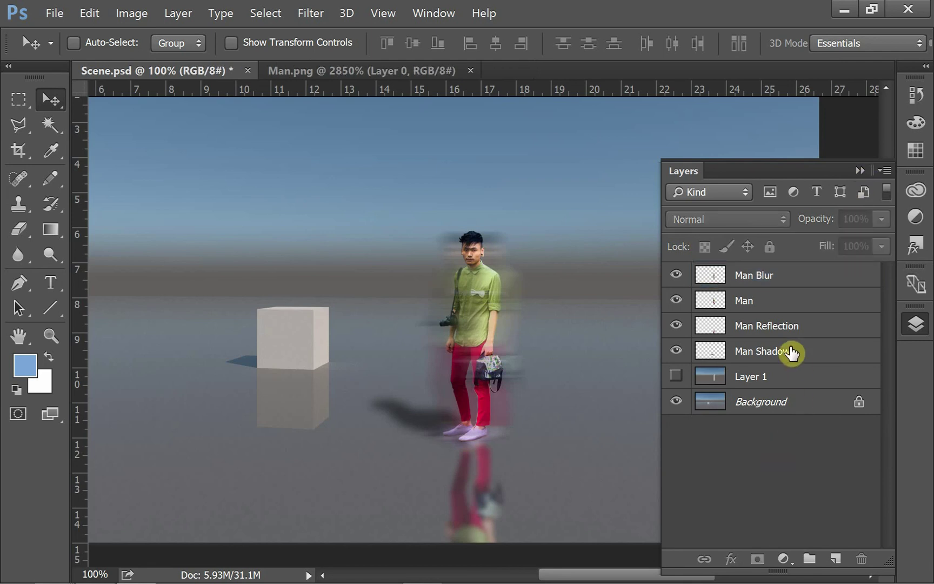
# Group the Man Blur, Man, Man Reflection and Man Shadow layers, and name the group Man
pyautogui.click(803, 359)
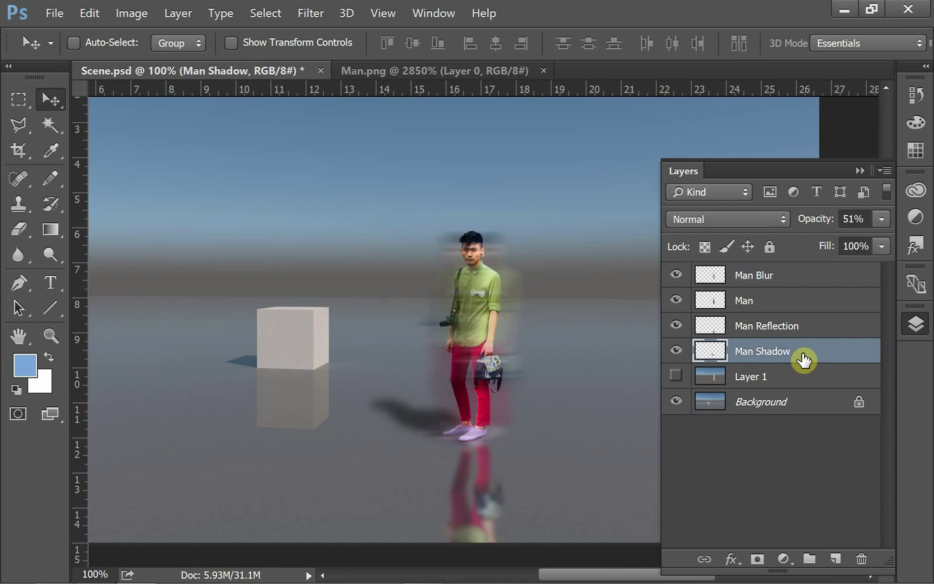
pyautogui.keyDown('shift'); pyautogui.click(801, 279); pyautogui.keyUp('shift')
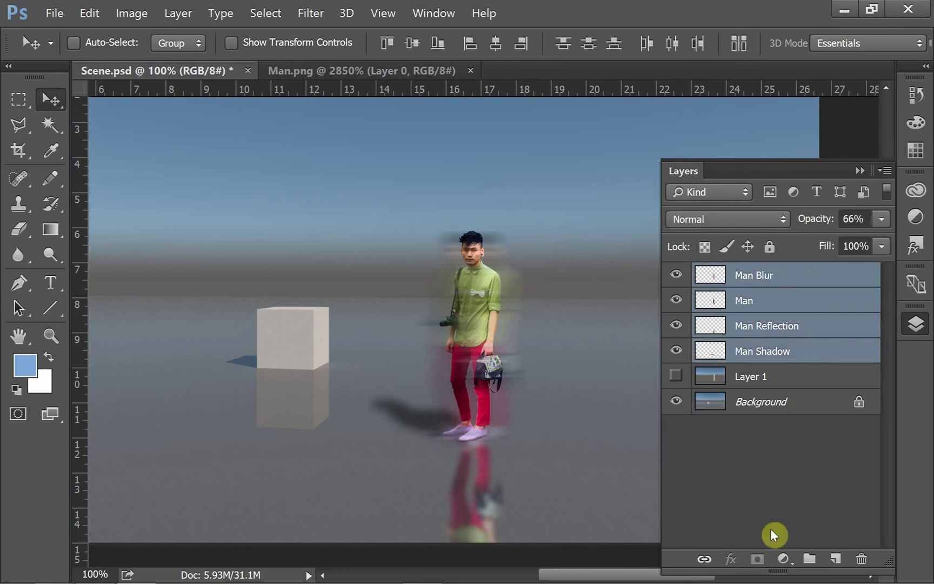
pyautogui.click(809, 560)
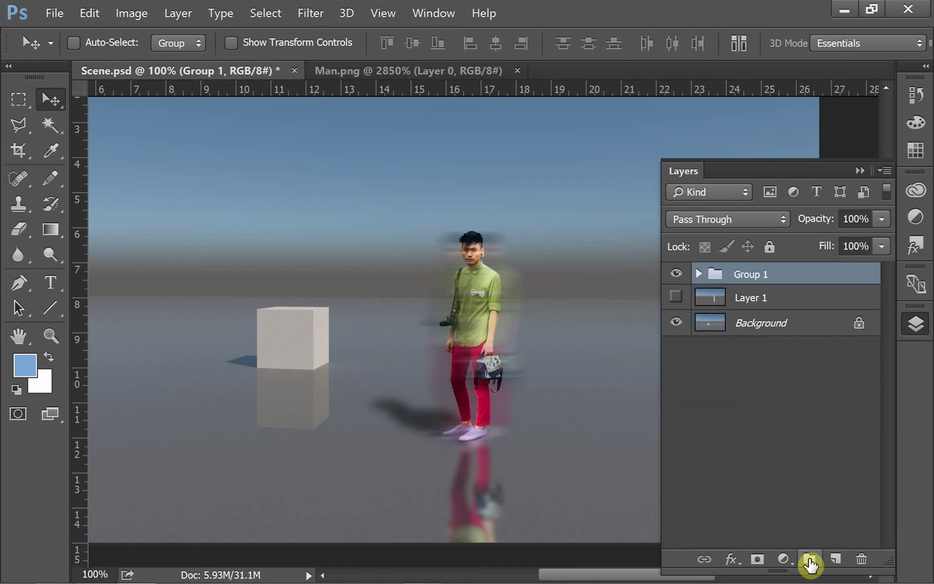
pyautogui.doubleClick(761, 277)
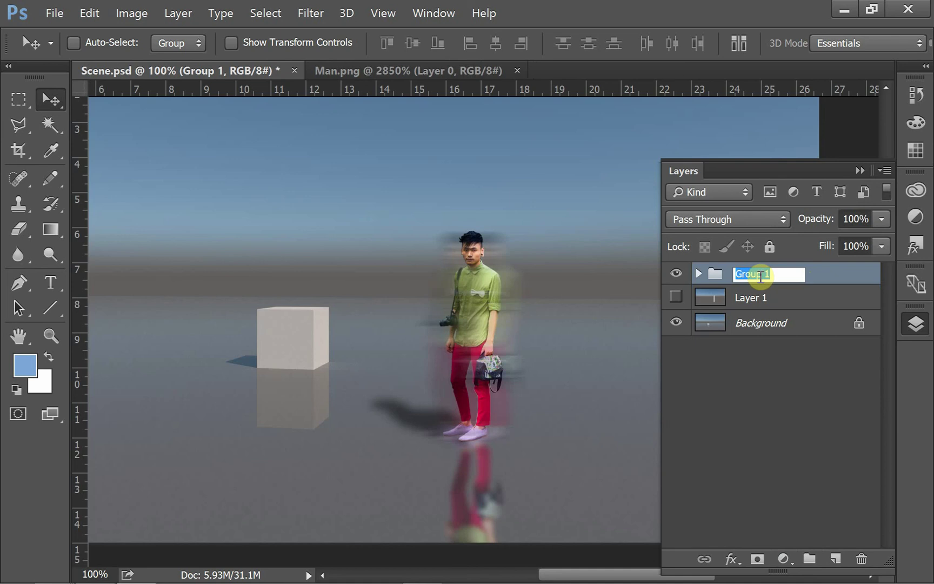
pyautogui.write('Man')
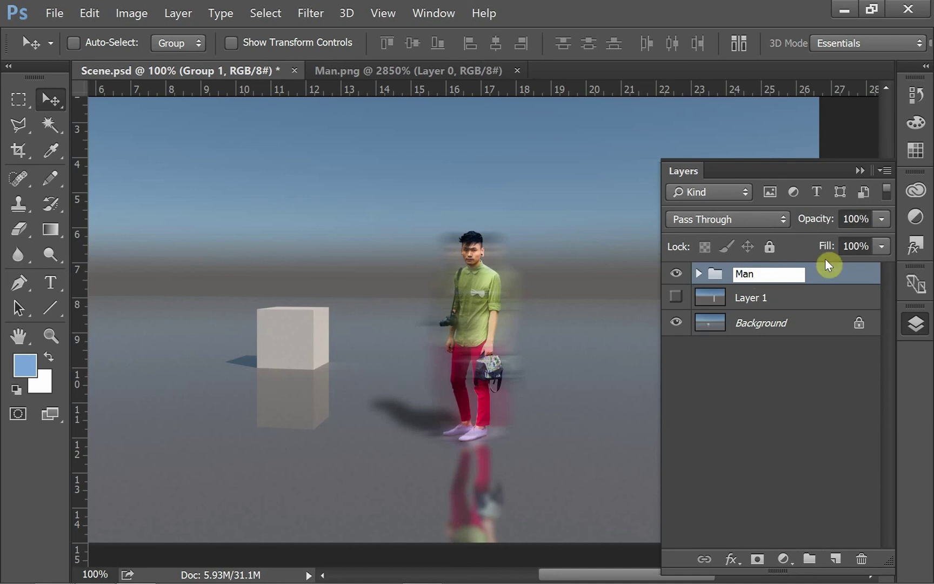
pyautogui.click(839, 279)
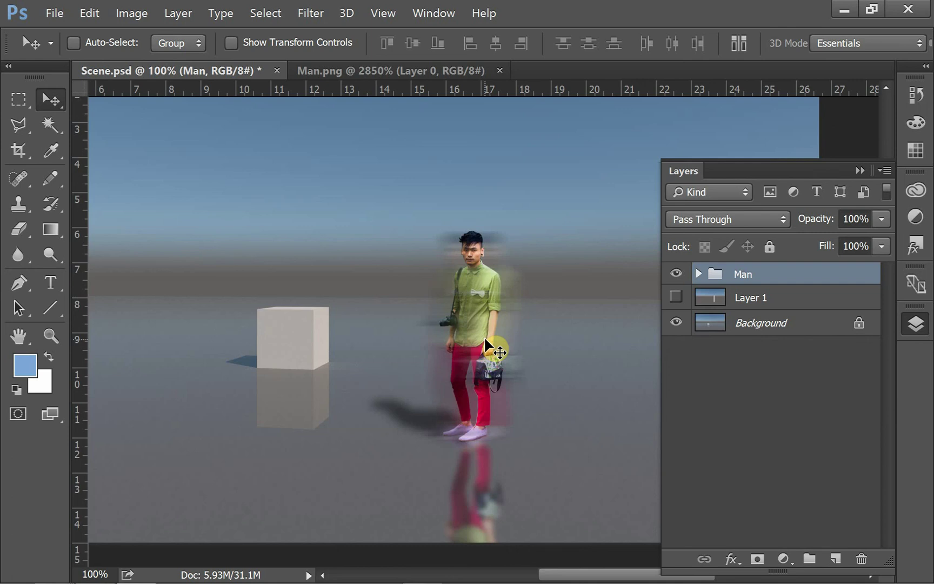
# Try moving the Man group up into the background and back down to a spot nearer the viewer, toggling Layer 1's visibility
pyautogui.moveTo(485, 339); pyautogui.dragTo(523, 238)
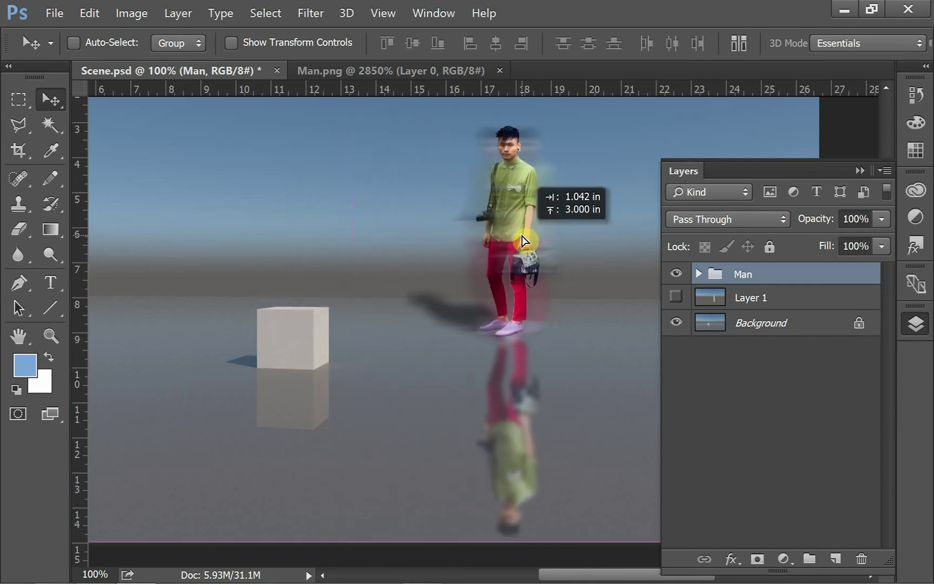
pyautogui.moveTo(522, 240); pyautogui.dragTo(520, 381)
pyautogui.press('ctrl')
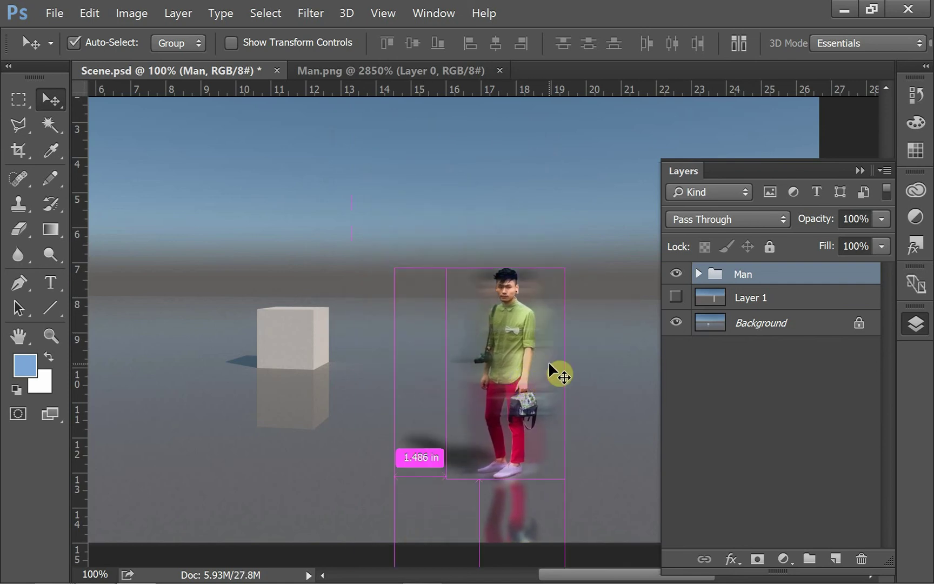
pyautogui.click(678, 297)
pyautogui.click(679, 297)
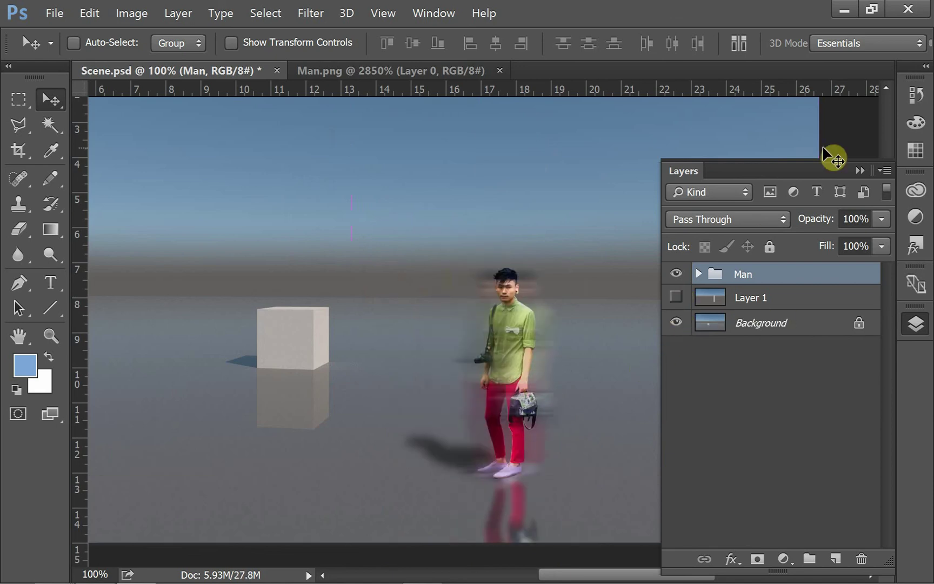
# Step the document history back to before the Man group's move, and restore the move
pyautogui.click(915, 96)
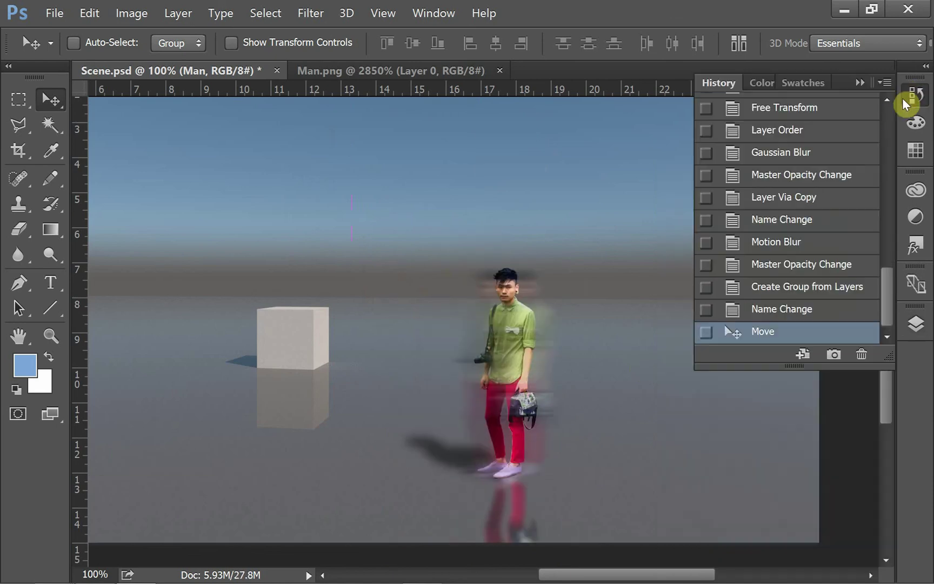
pyautogui.click(791, 311)
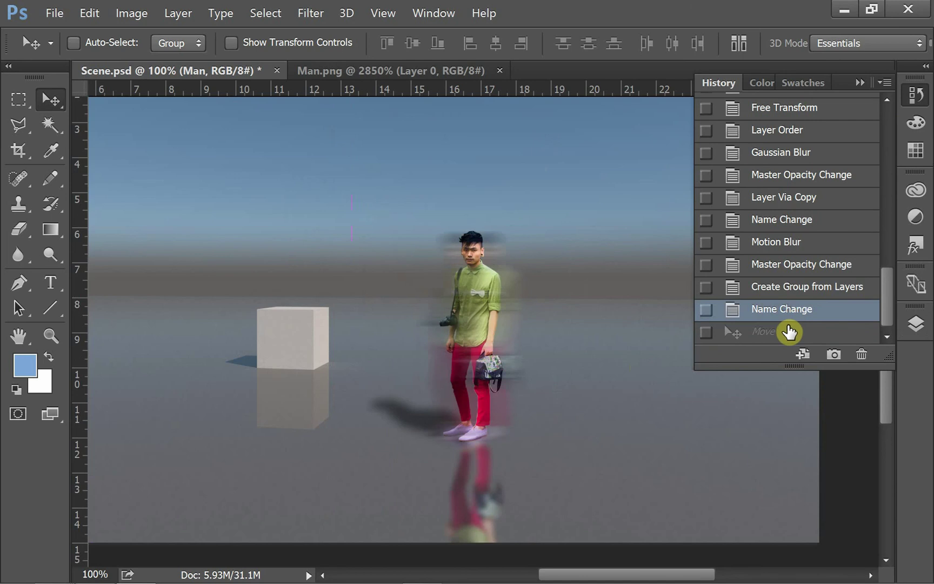
pyautogui.click(789, 331)
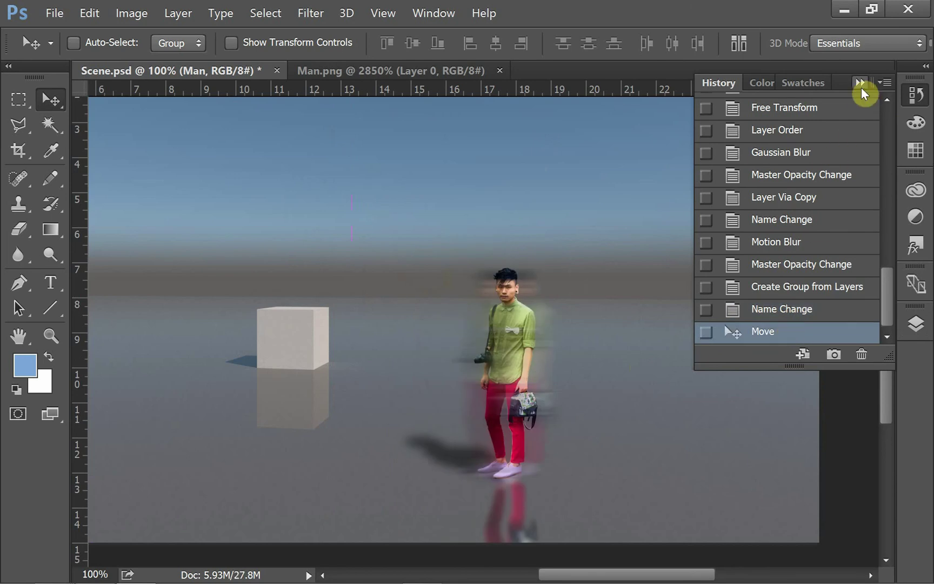
pyautogui.click(860, 82)
# Show Layer 1, move the Man group back over its reference cylinder, and hide Layer 1 again
pyautogui.click(912, 325)
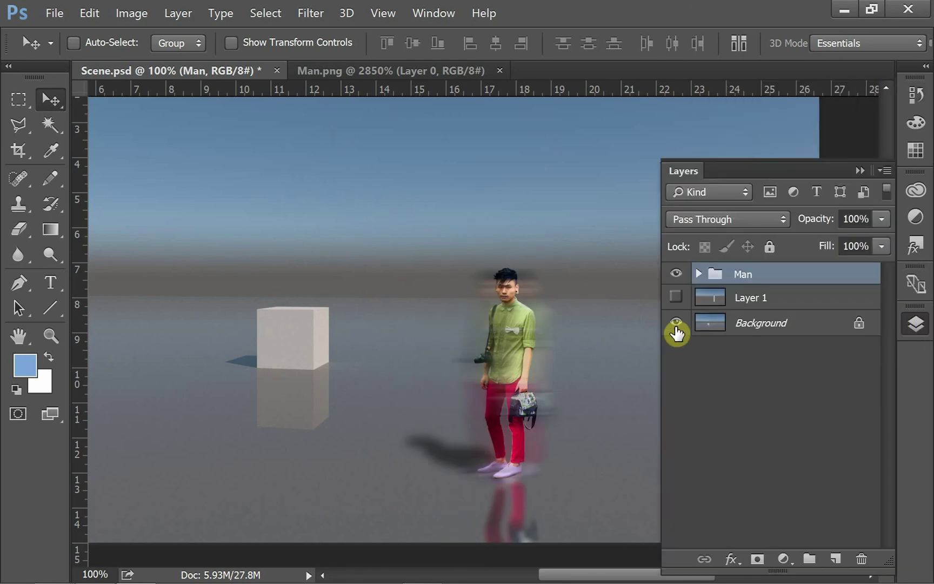
pyautogui.click(675, 302)
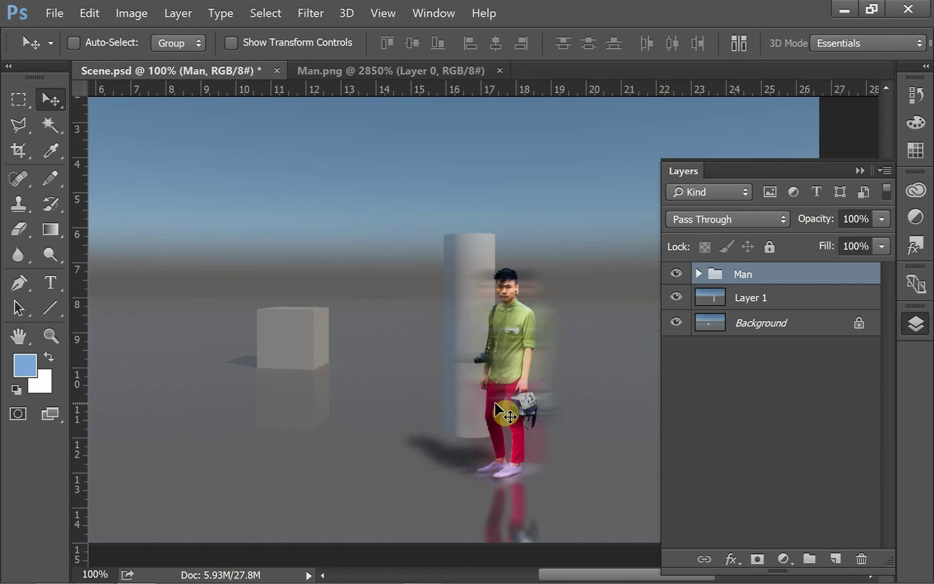
pyautogui.moveTo(488, 395); pyautogui.dragTo(464, 362)
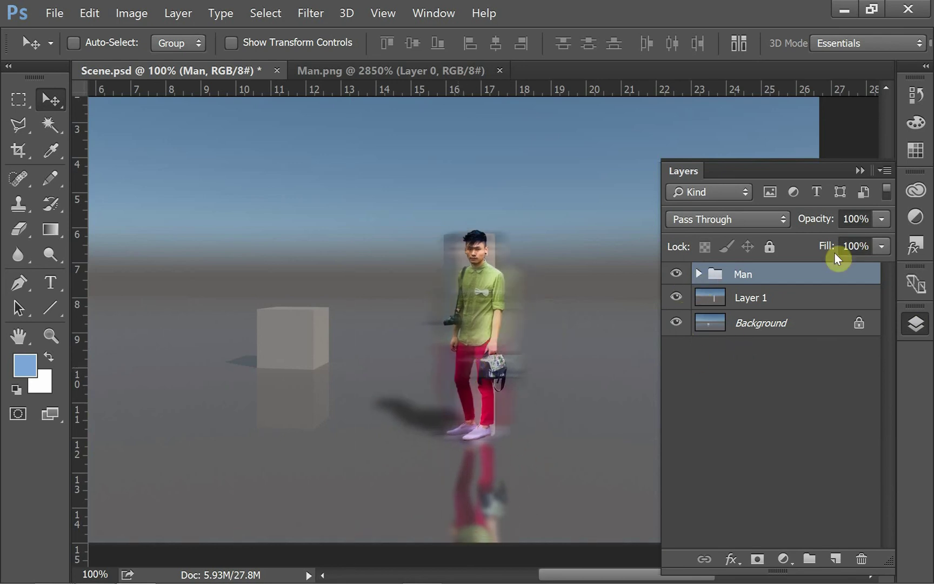
pyautogui.click(676, 297)
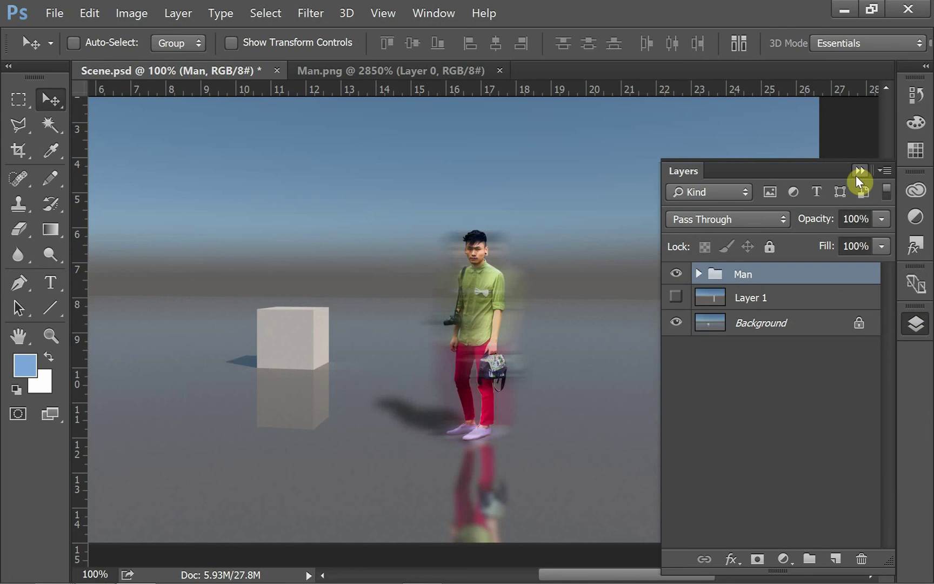
pyautogui.click(858, 172)
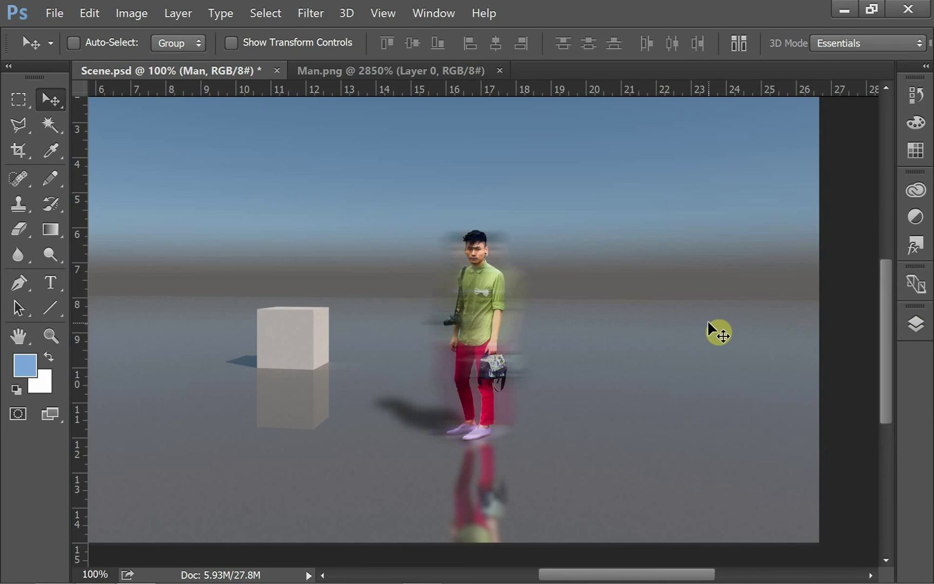